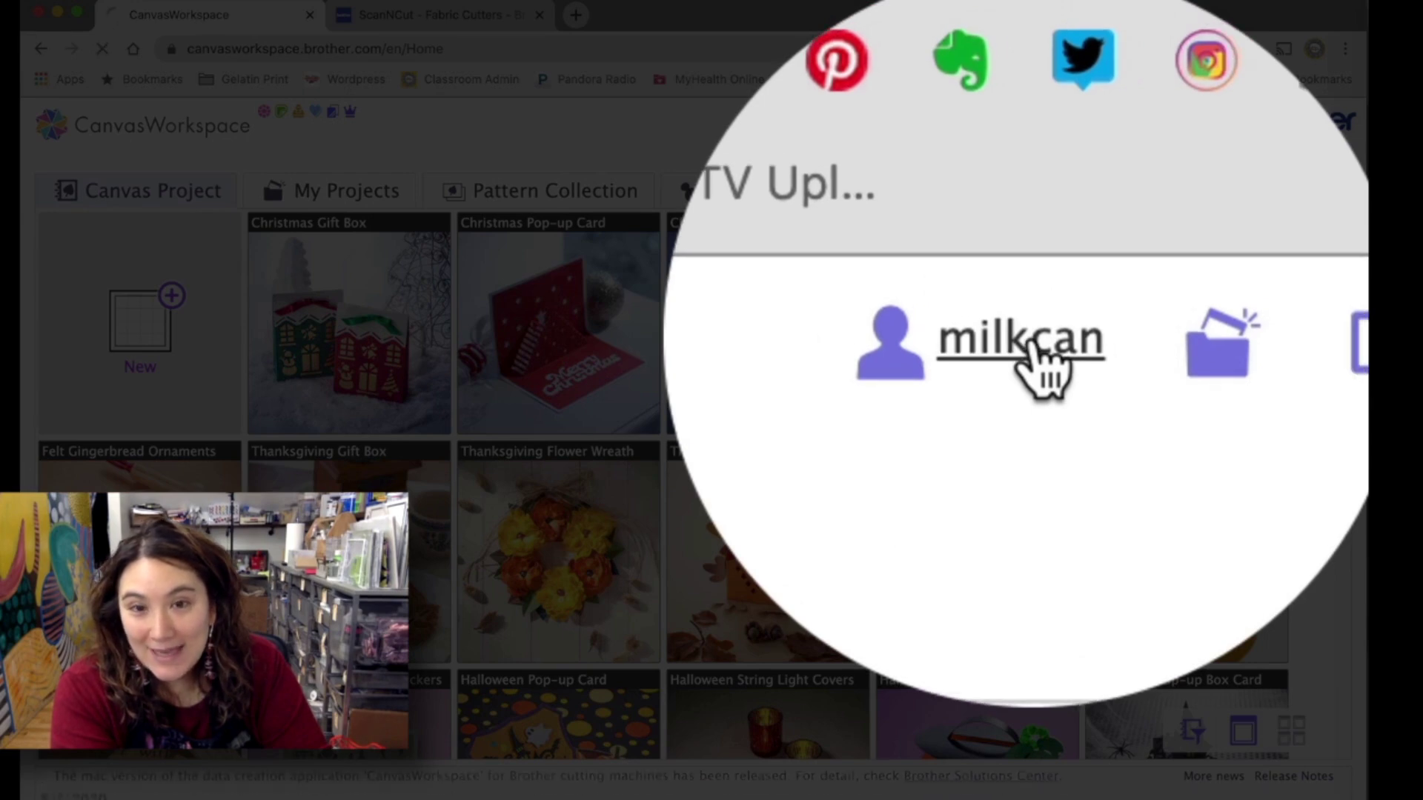
- From the account menu, open Premium Function Activation and scroll to ScanNCut Link in the activated list
{"action": "left_click", "coordinate": [1031, 344]}
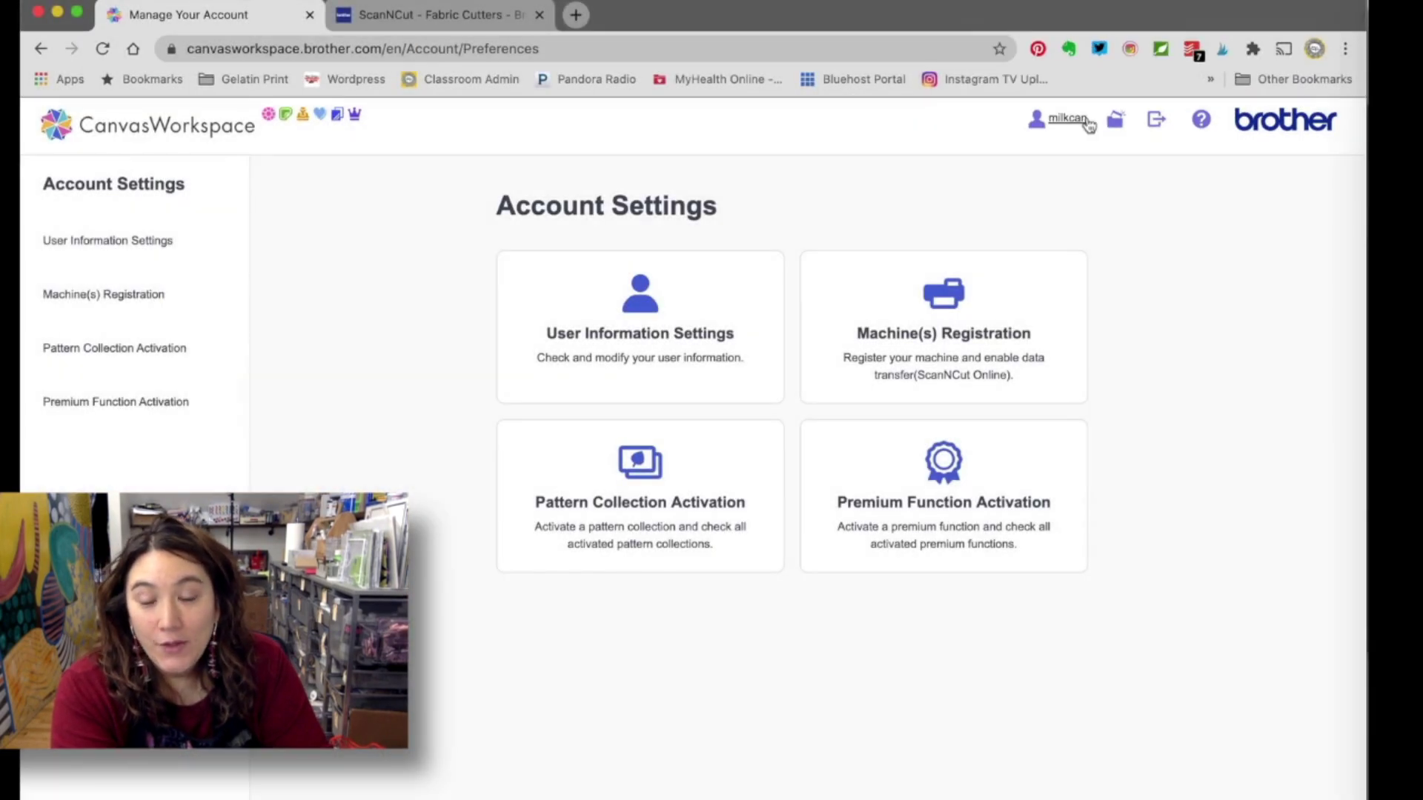
{"action": "left_click", "coordinate": [1031, 495]}
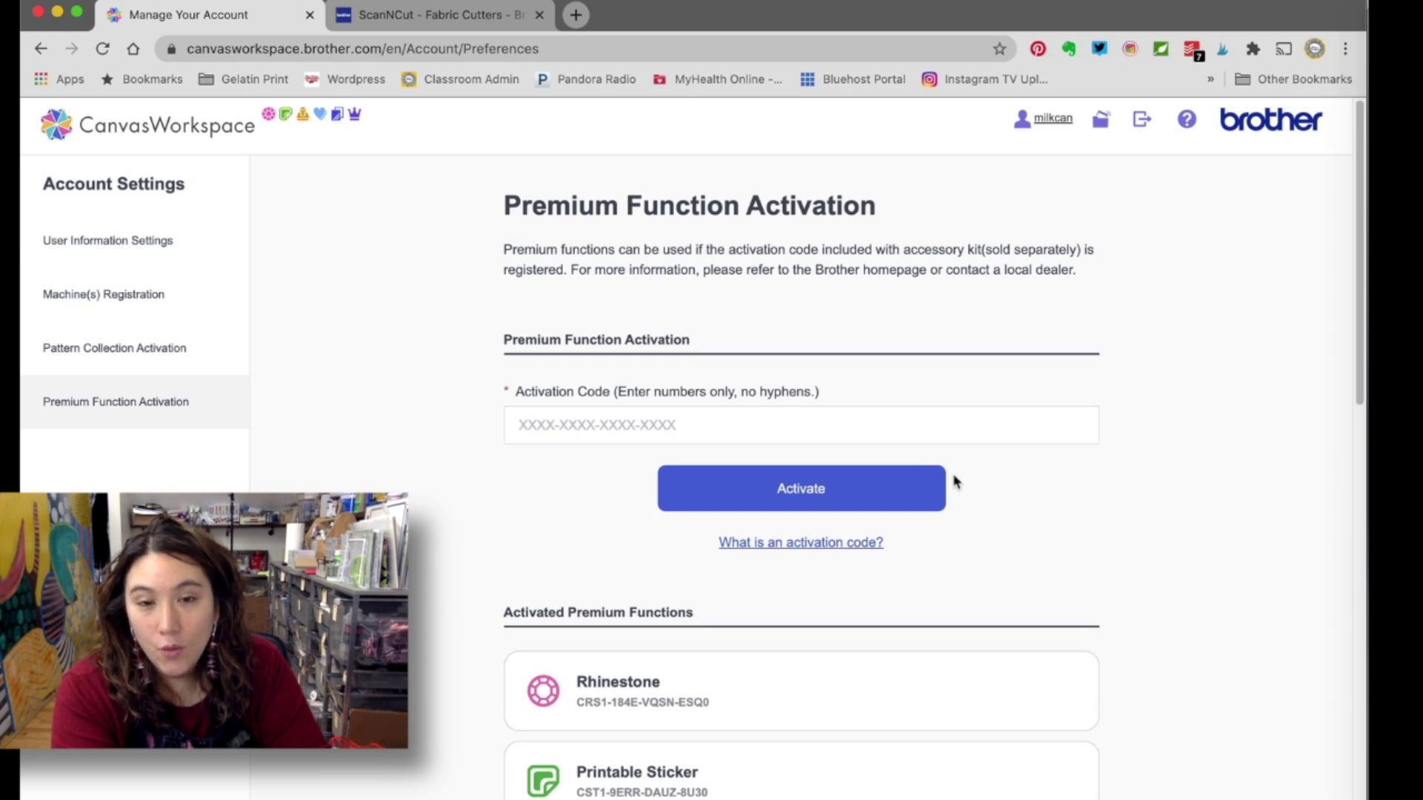
{"action": "scroll", "coordinate": [866, 431], "scroll_direction": "down", "scroll_amount": 15}
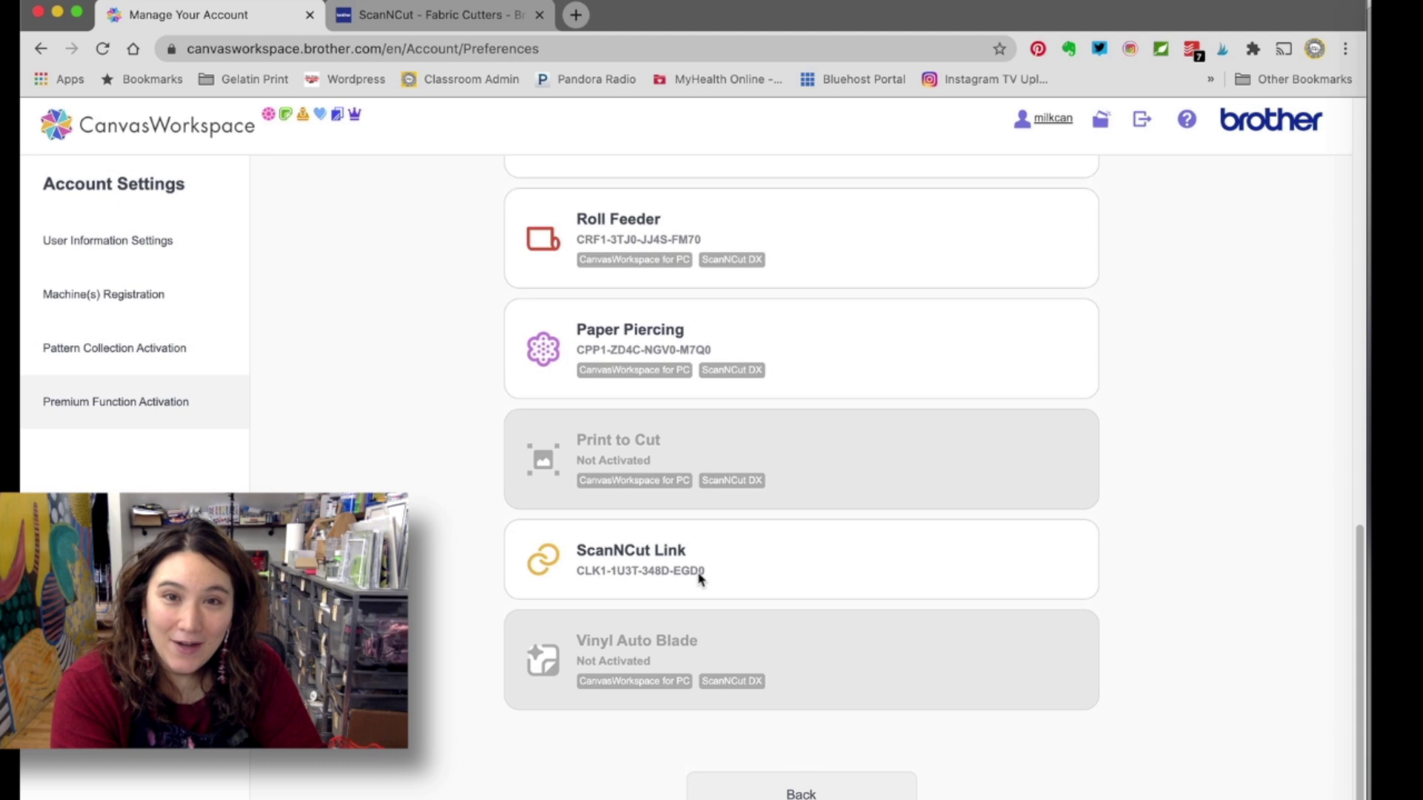
- On the ScanNCut tab, go to the Support > Driver Downloads page
{"action": "left_click", "coordinate": [441, 21]}
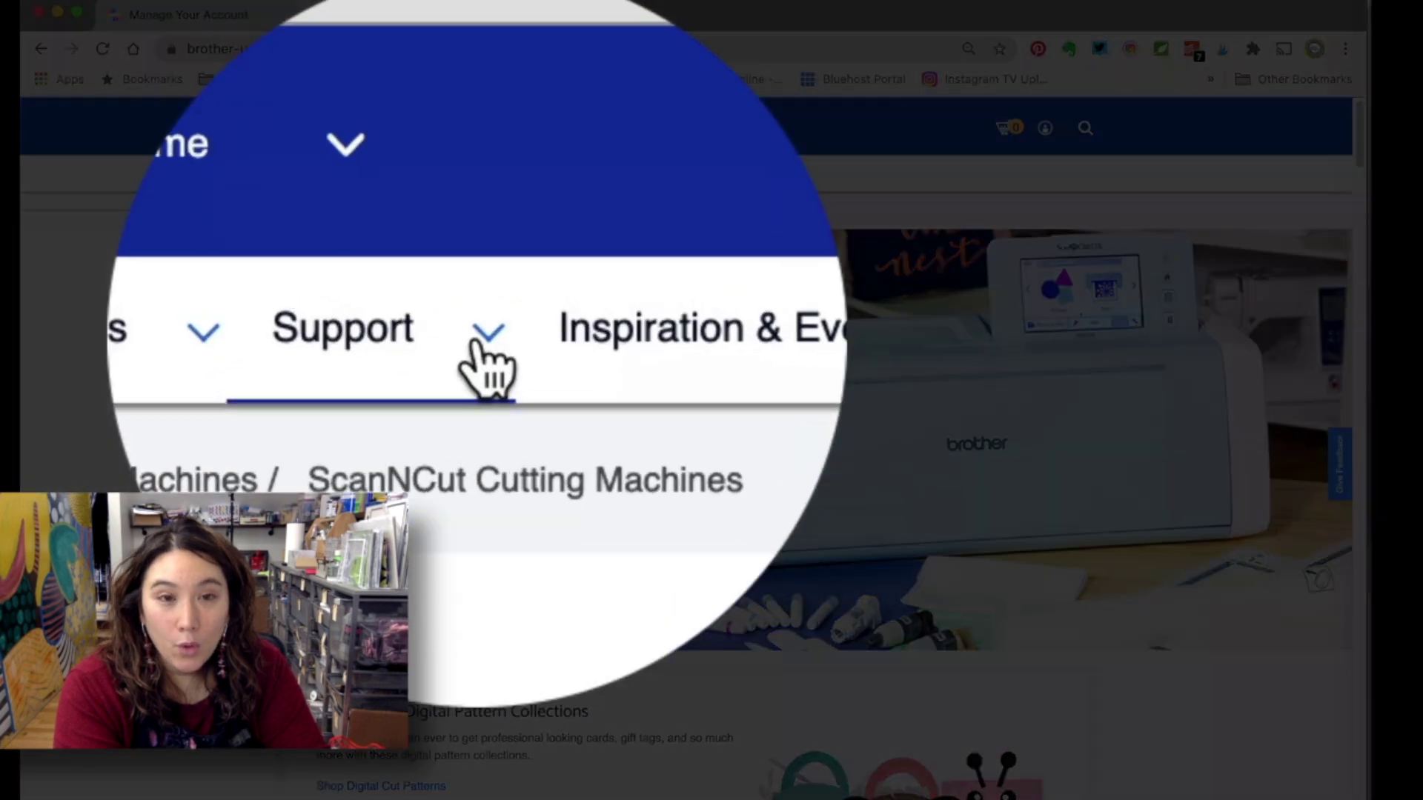
{"action": "left_click", "coordinate": [475, 345]}
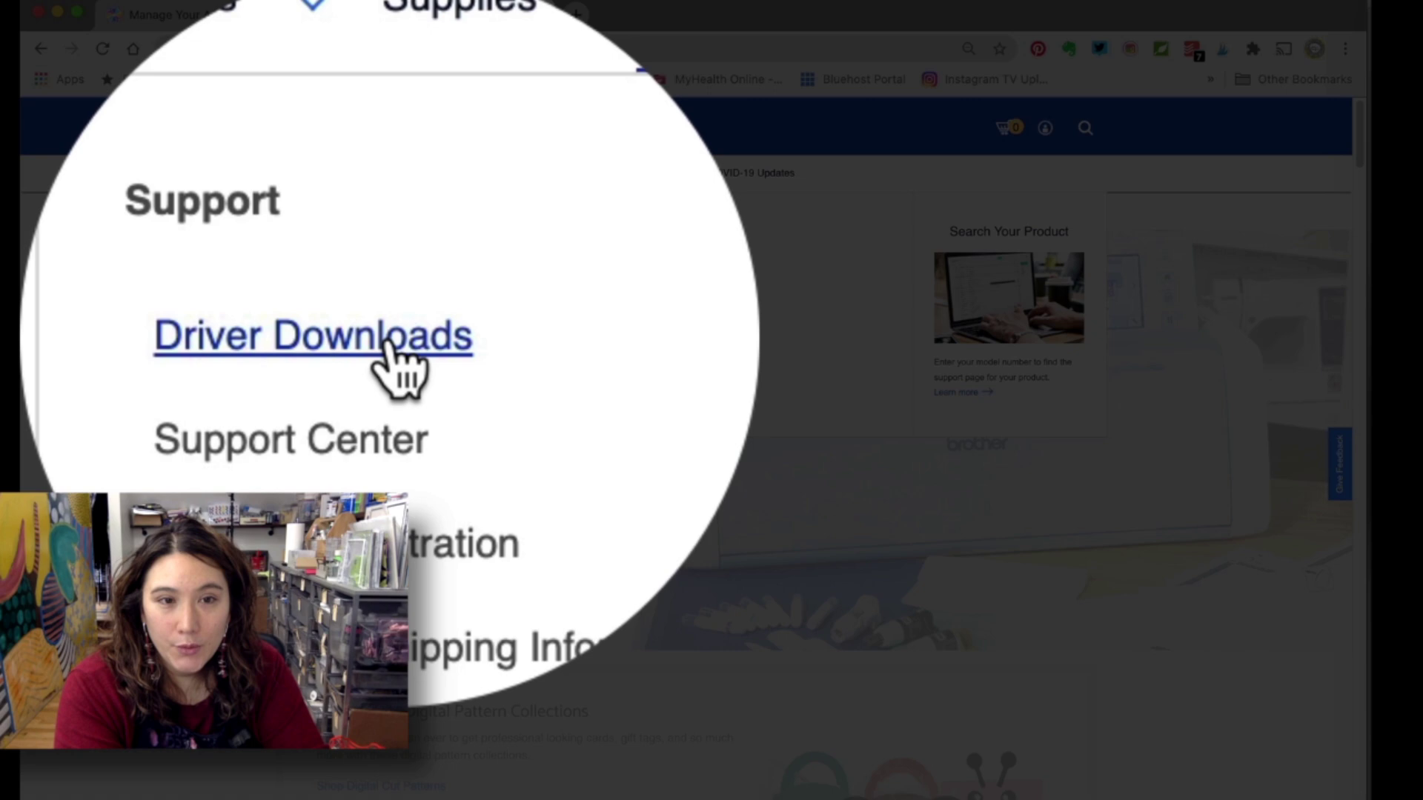
{"action": "left_click", "coordinate": [355, 261]}
{"action": "scroll", "coordinate": [609, 643], "scroll_direction": "down", "scroll_amount": 2}
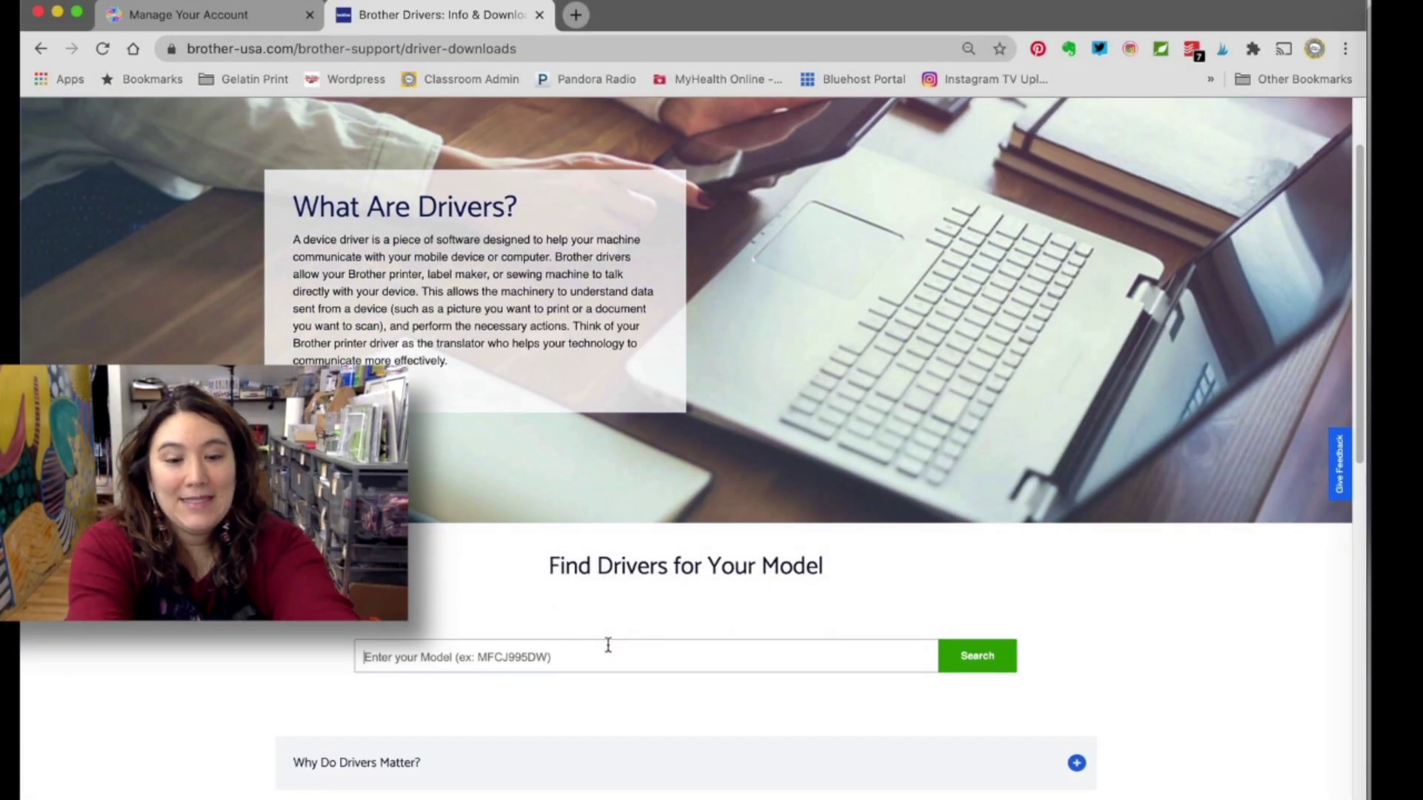
- Search driver downloads for the model sdx230d
{"action": "left_click", "coordinate": [608, 645]}
{"action": "type", "text": "sd"}
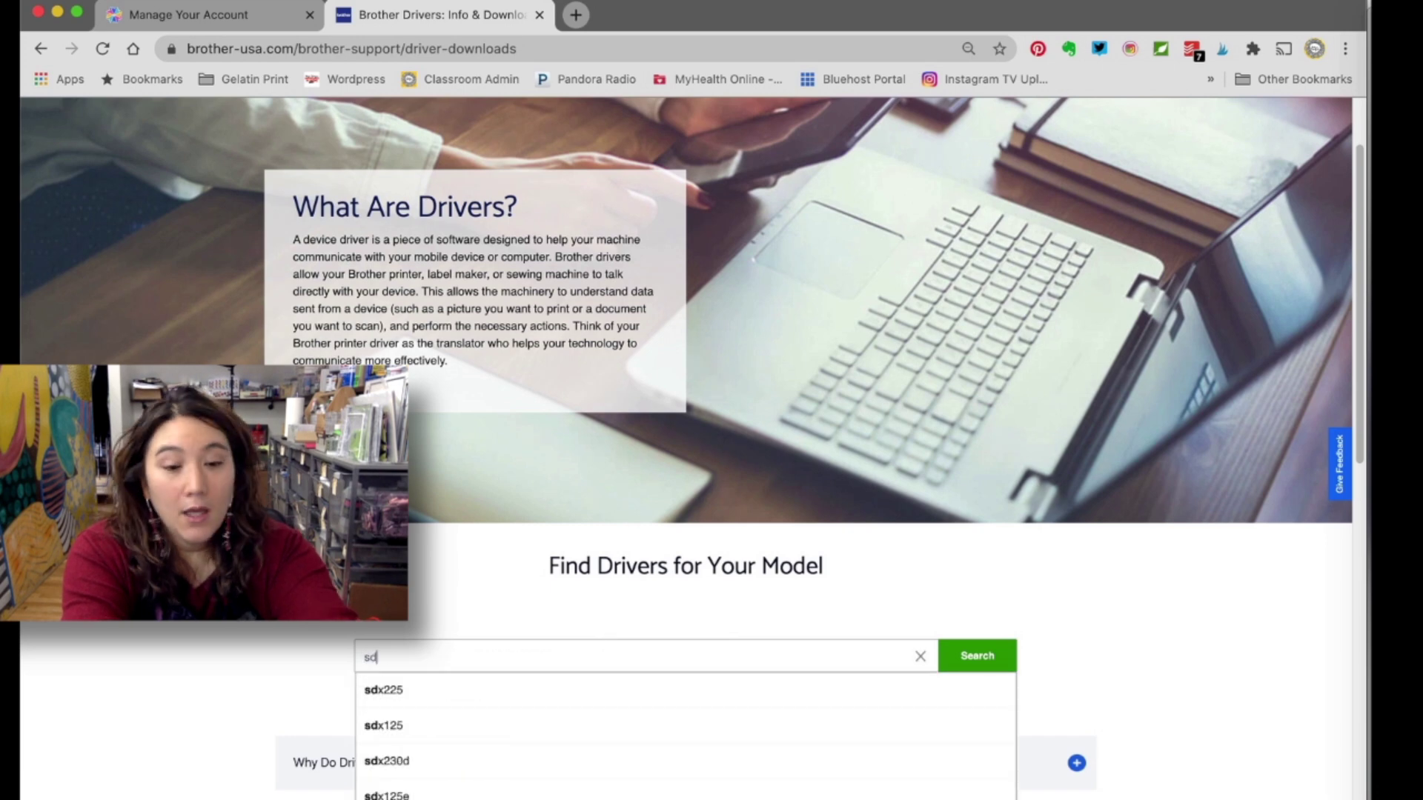
{"action": "type", "text": "x230d"}
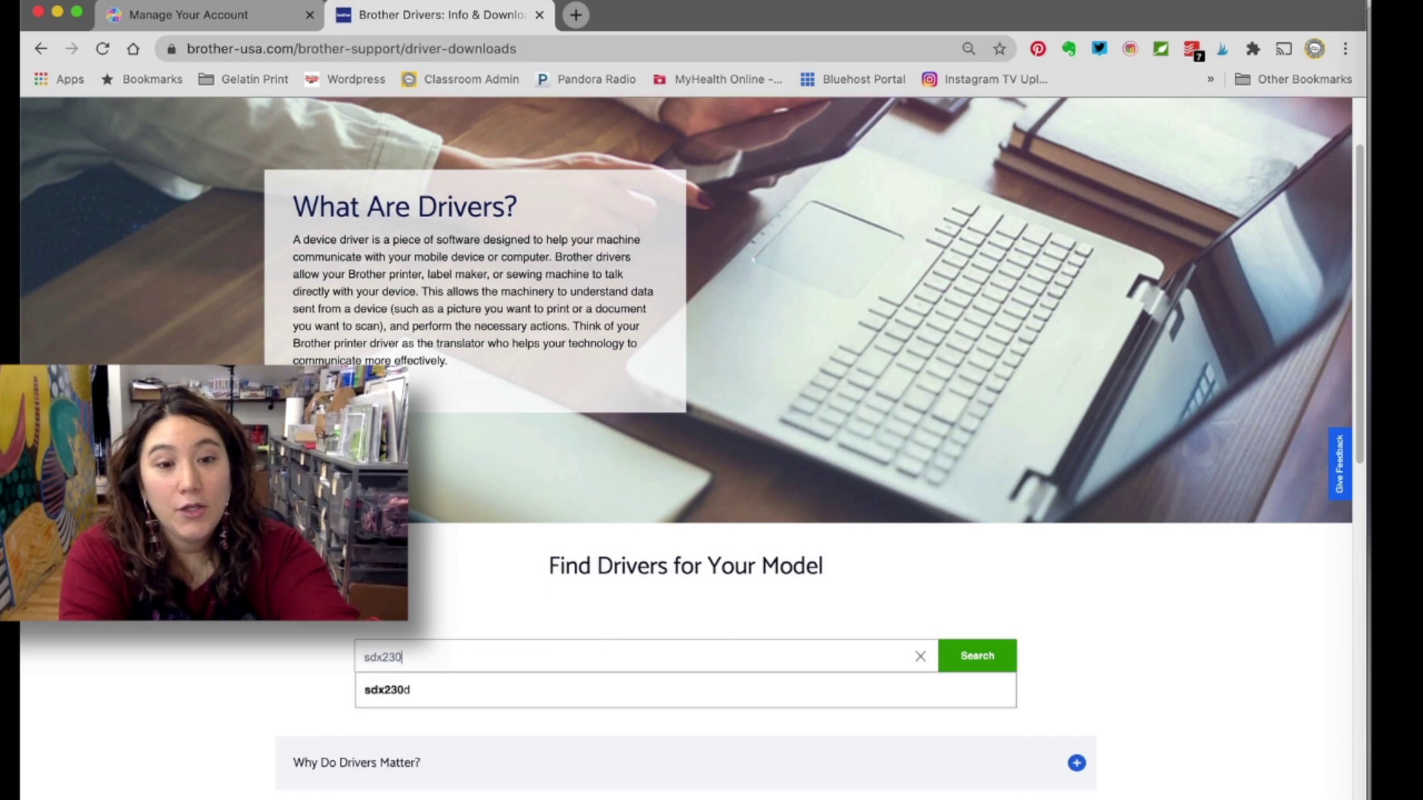
{"action": "left_click", "coordinate": [977, 656]}
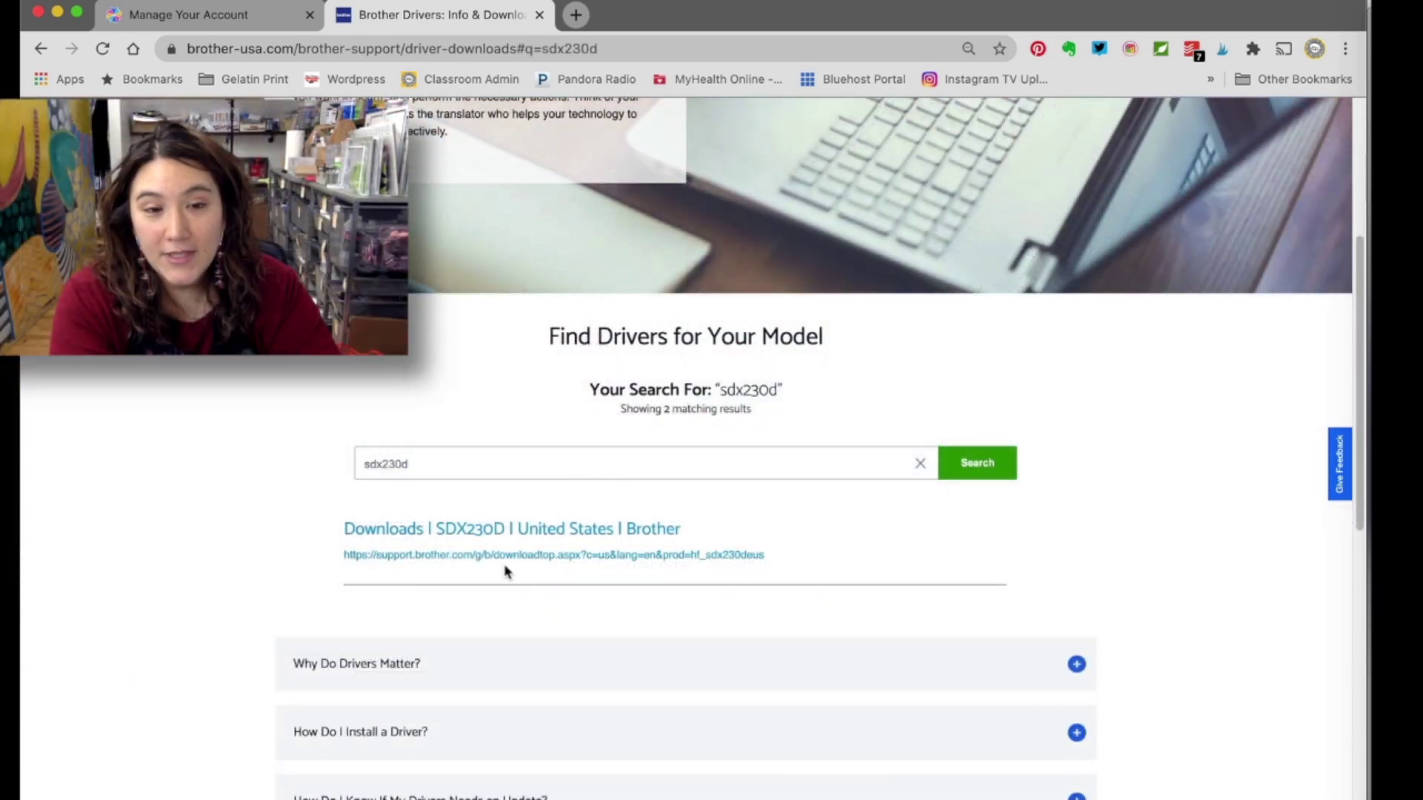
- Open the SDX230D downloads for macOS 10.15 and scroll to ScanNCut Link under Premium Software
{"action": "left_click", "coordinate": [419, 555]}
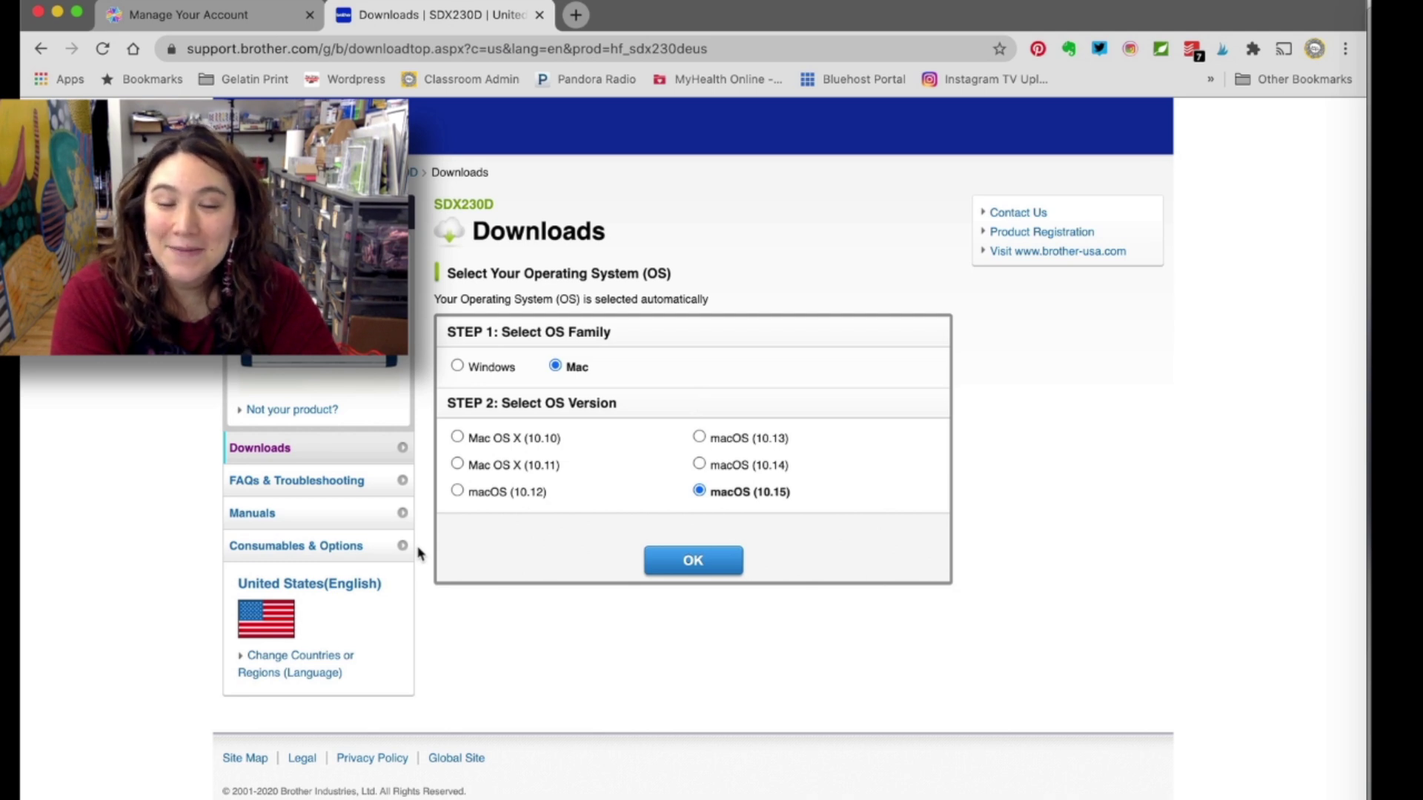
{"action": "left_click", "coordinate": [692, 559]}
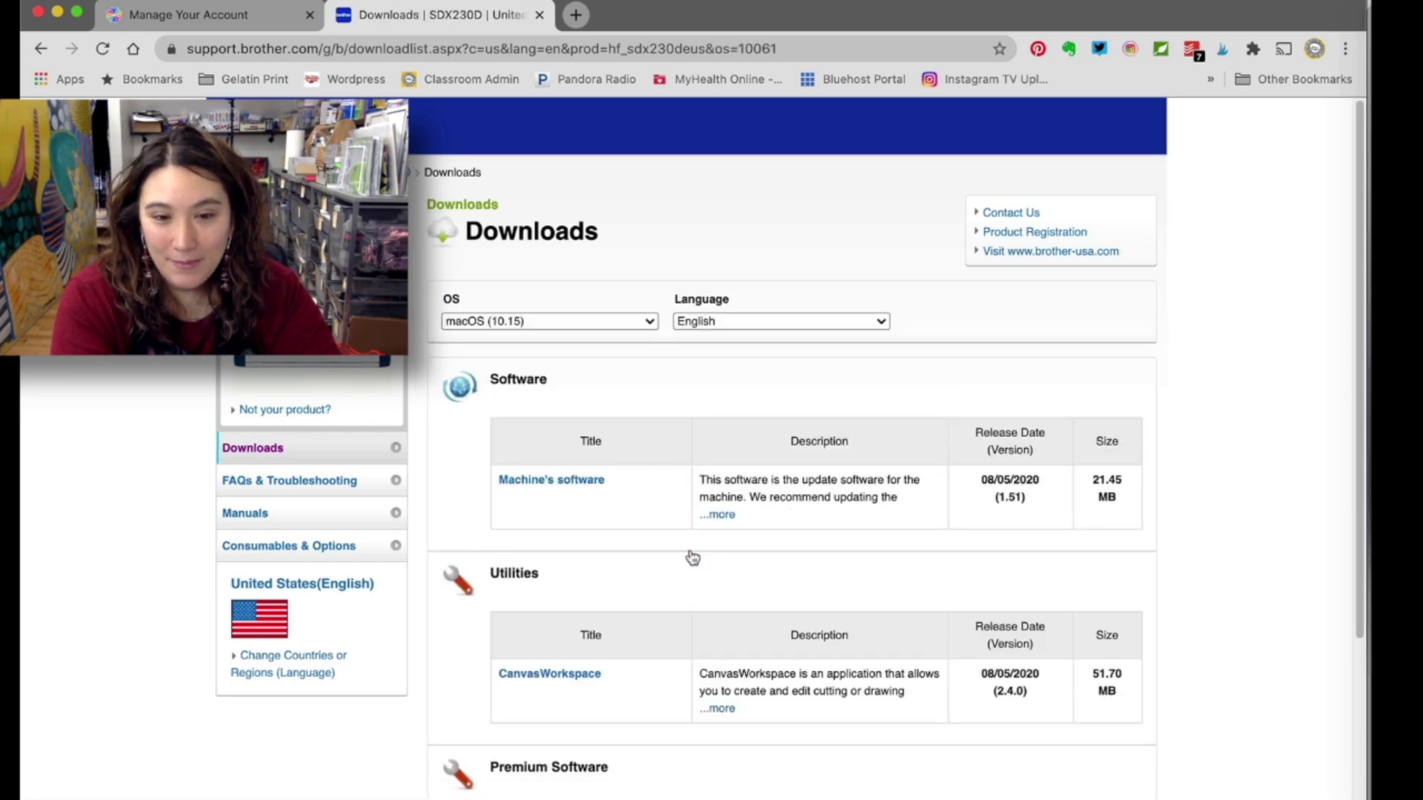
{"action": "scroll", "coordinate": [692, 557], "scroll_direction": "down", "scroll_amount": 5}
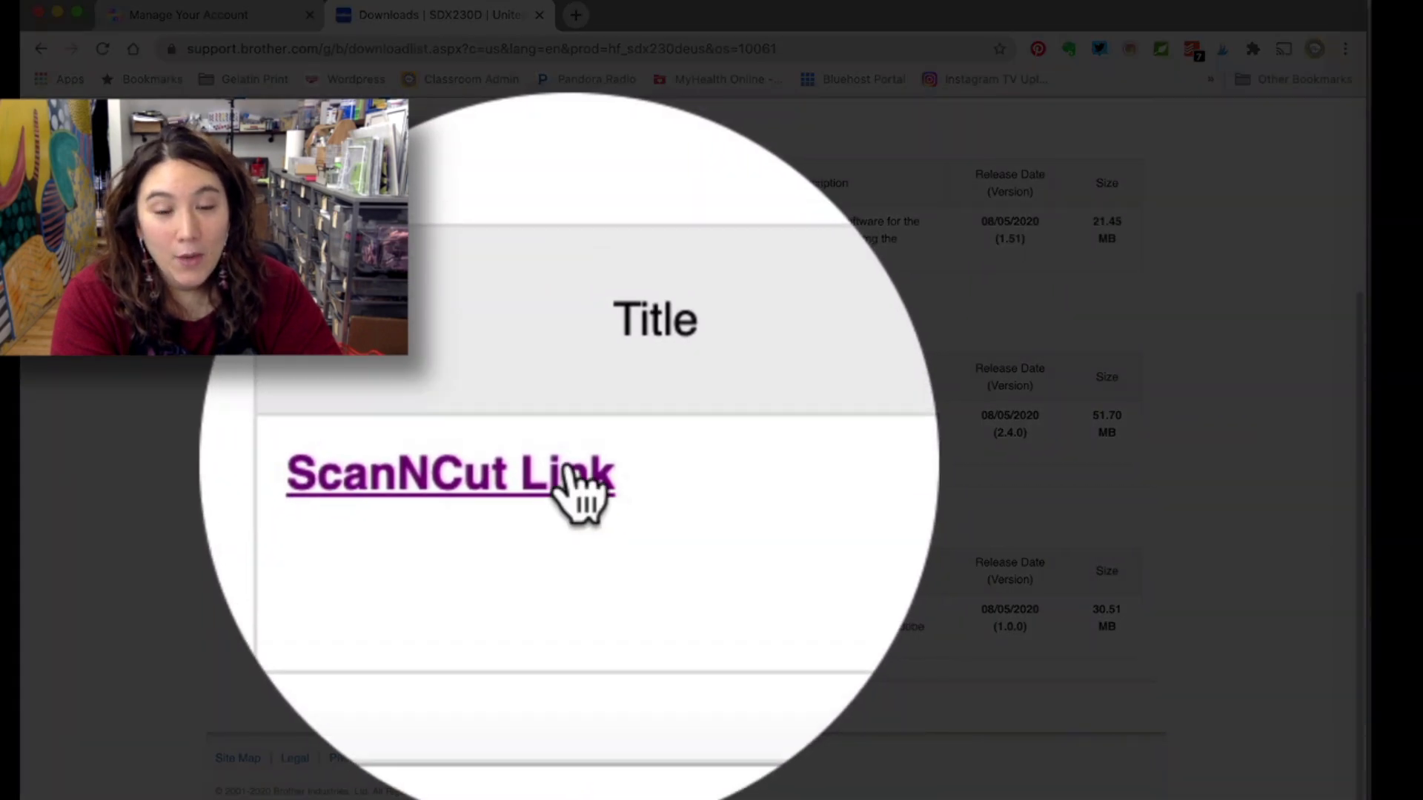
- Agree to the ScanNCut Link EULA and save the downloaded package to Downloads
{"action": "left_click", "coordinate": [570, 611]}
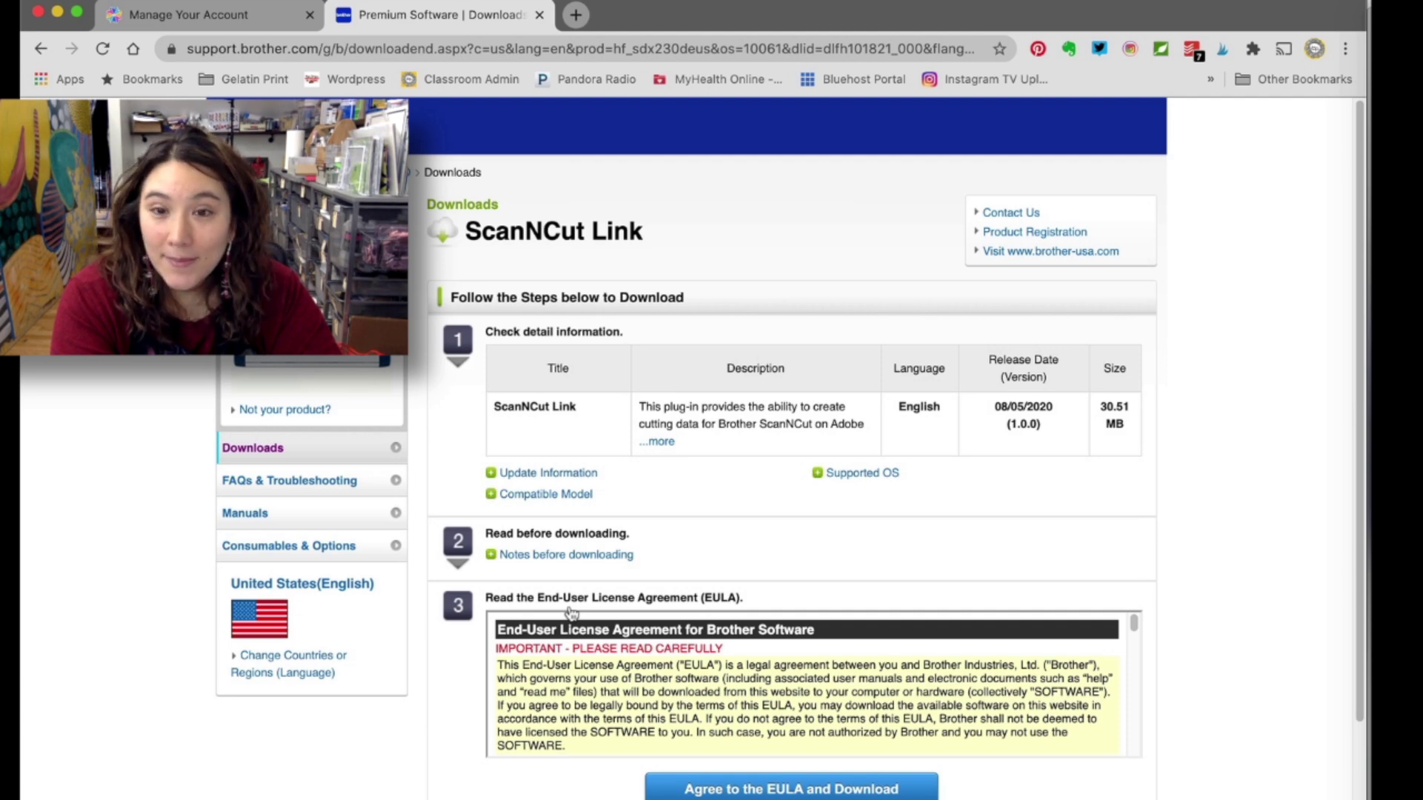
{"action": "scroll", "coordinate": [571, 612], "scroll_direction": "down", "scroll_amount": 3}
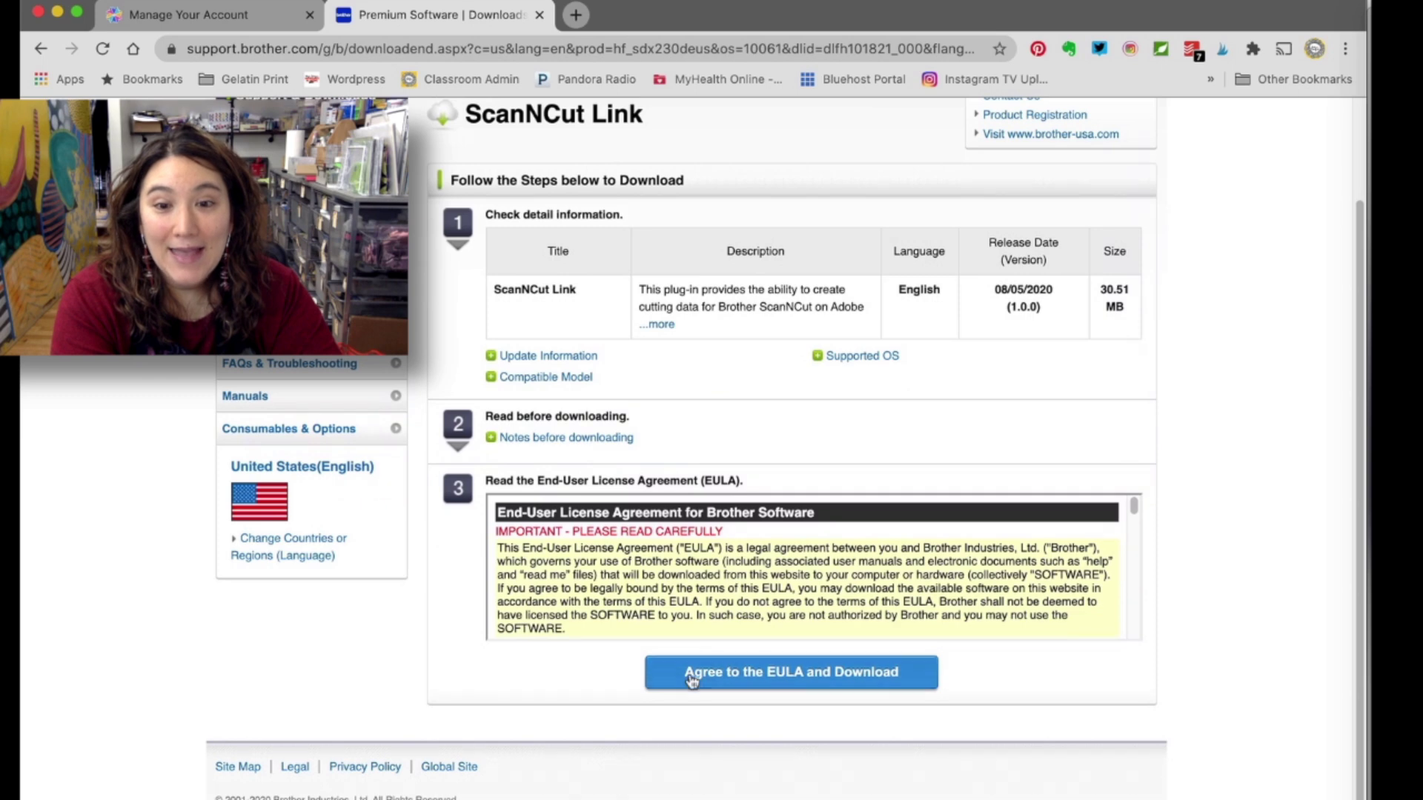
{"action": "left_click", "coordinate": [691, 682]}
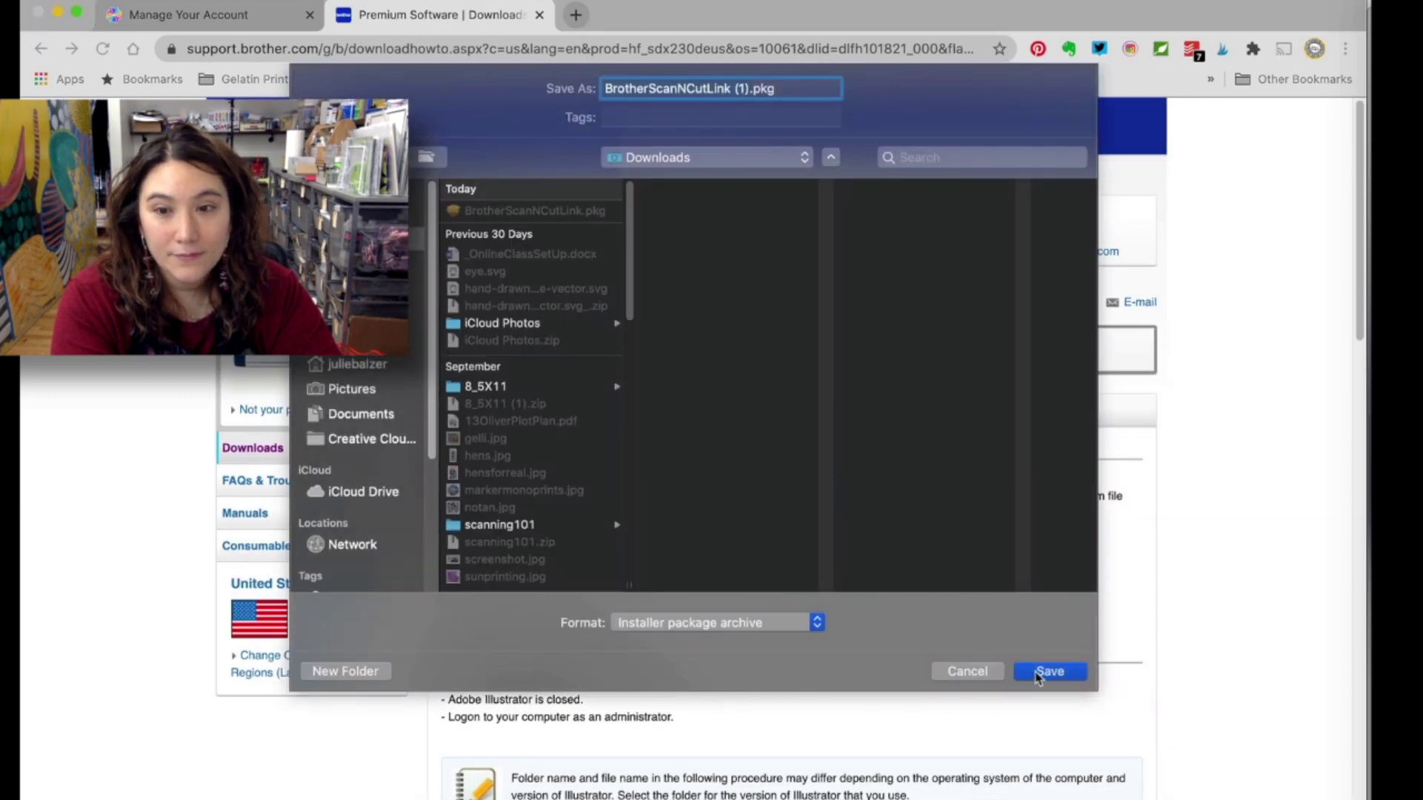
{"action": "left_click", "coordinate": [1041, 675]}
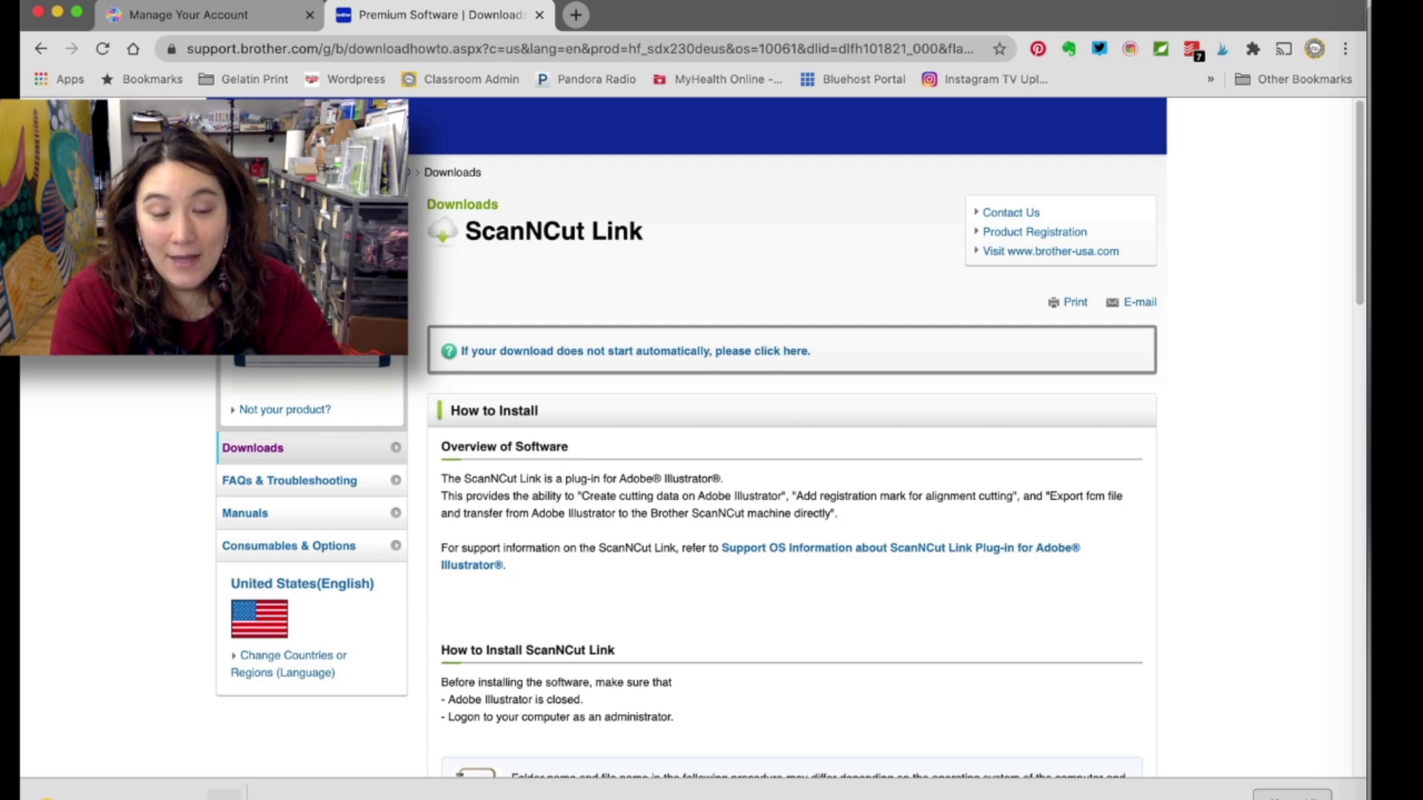
- Launch the downloaded ScanNCutLink installer, accept its licence, and run the installation
{"action": "left_click", "coordinate": [224, 795]}
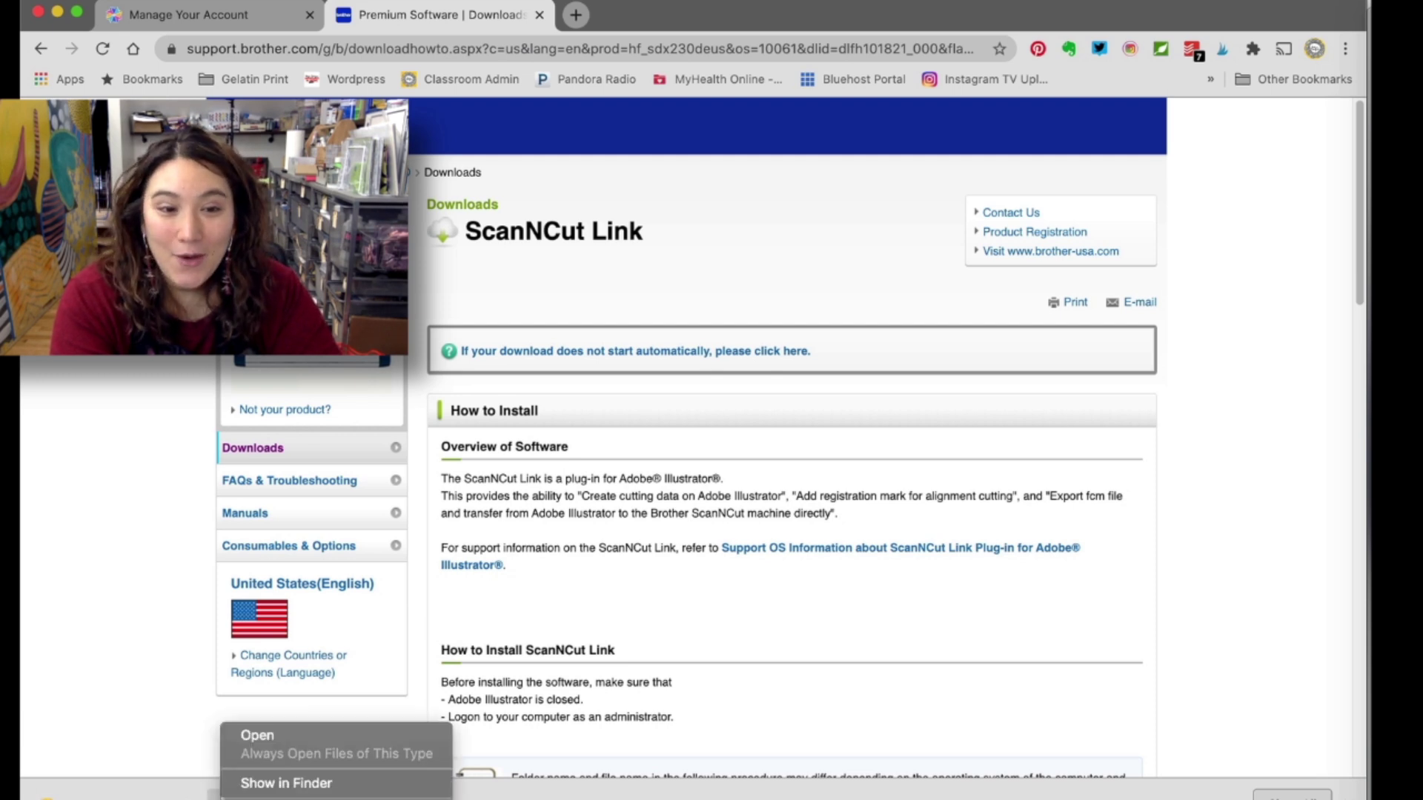
{"action": "left_click", "coordinate": [258, 735]}
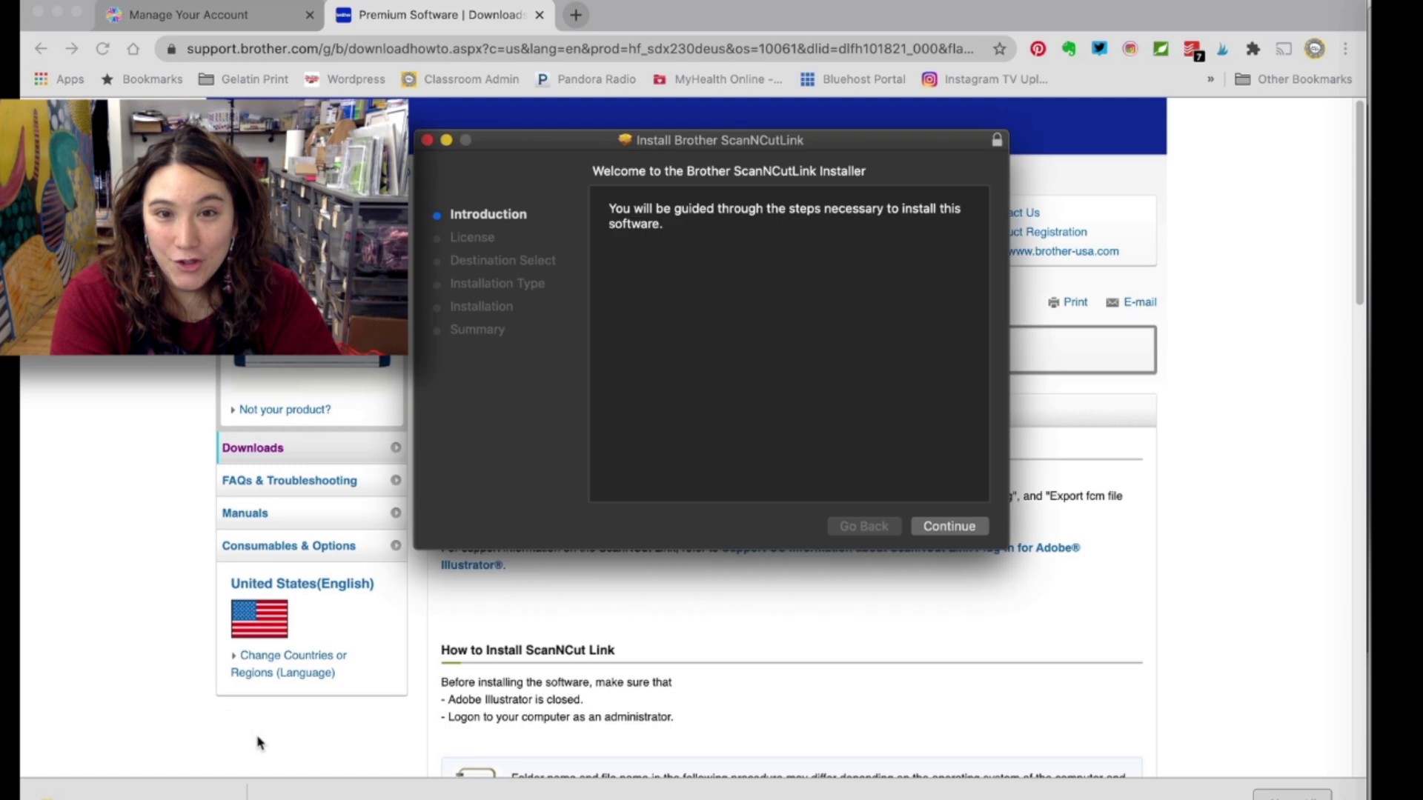
{"action": "left_click", "coordinate": [949, 527]}
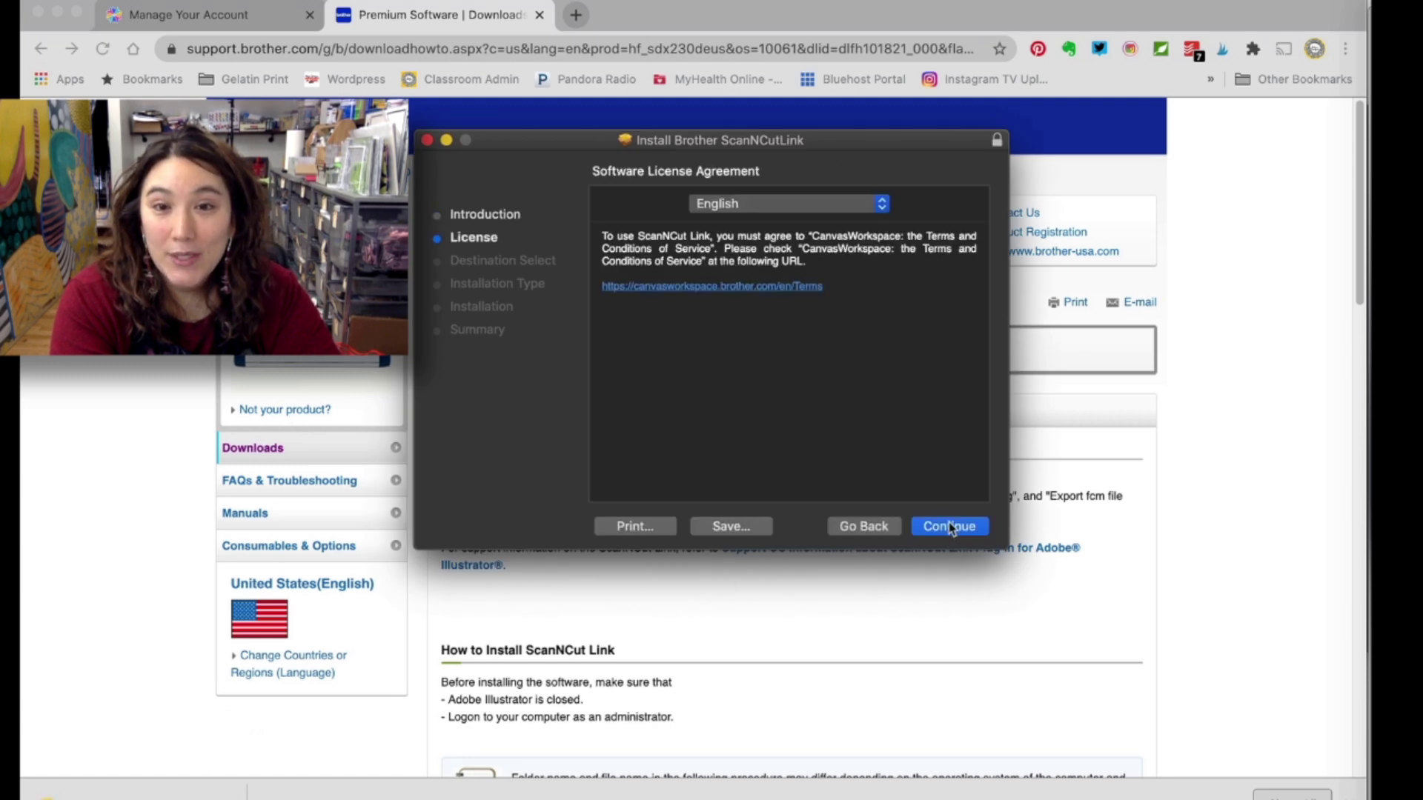
{"action": "left_click", "coordinate": [950, 527]}
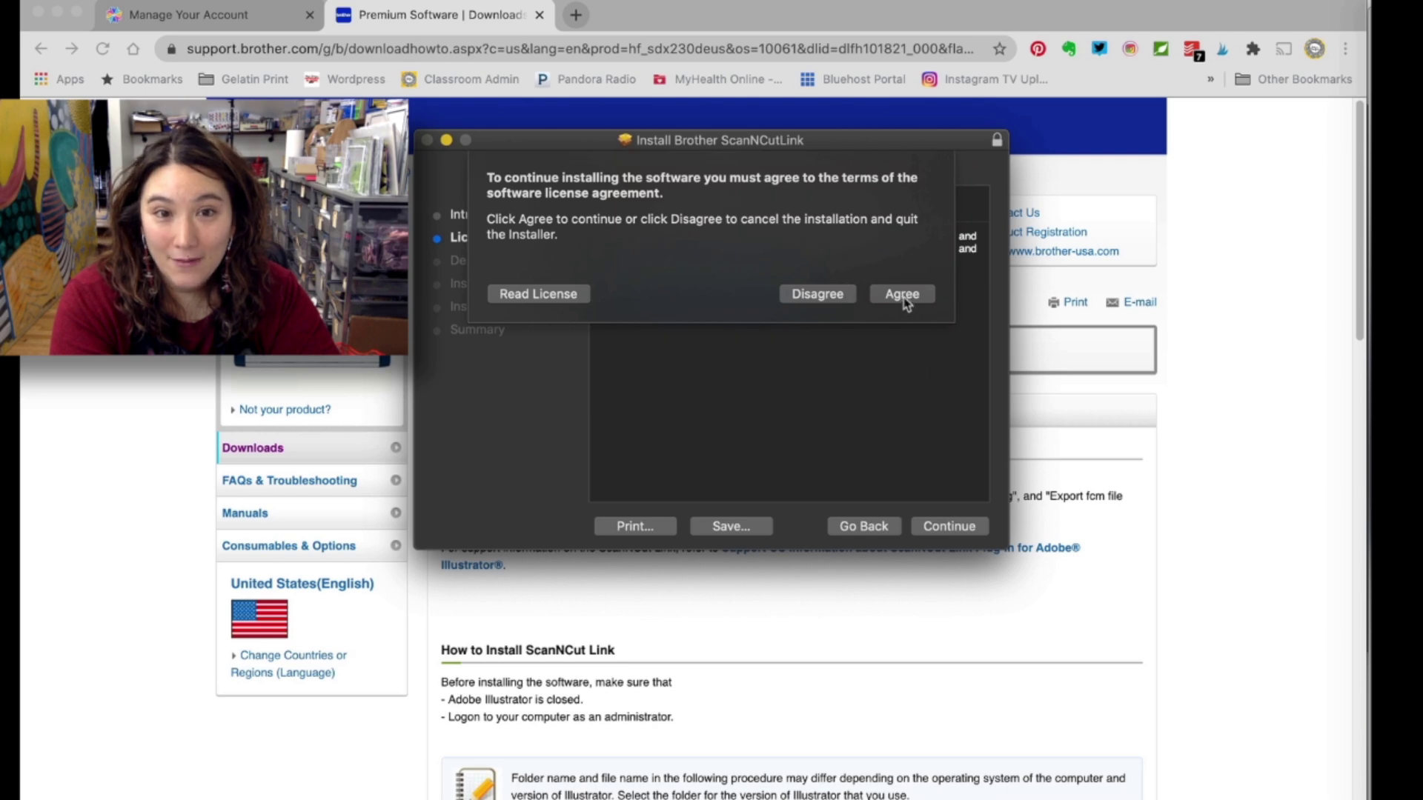
{"action": "left_click", "coordinate": [902, 295]}
{"action": "left_click", "coordinate": [949, 527]}
{"action": "left_click", "coordinate": [949, 527]}
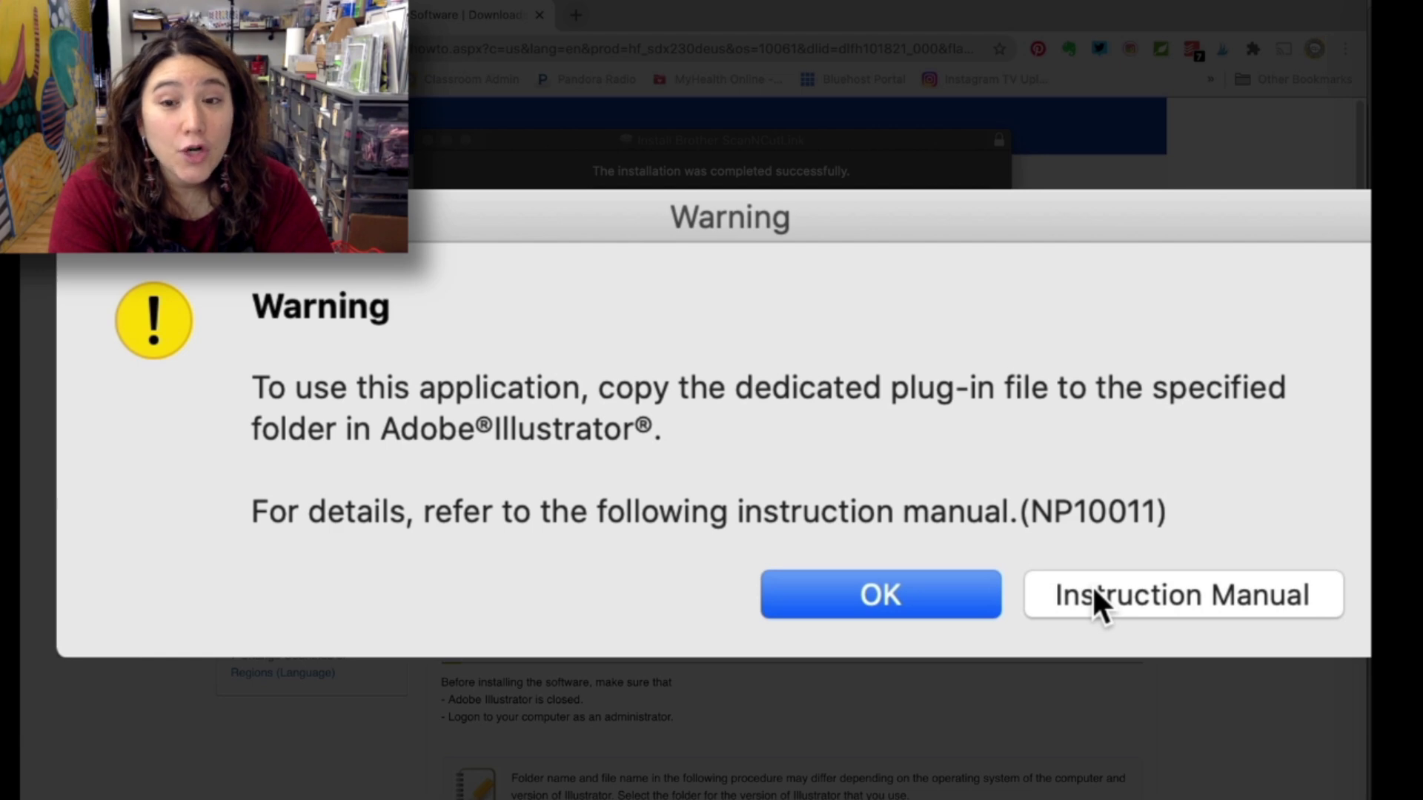
- Open the SDX_ScanNCutLink_EN.pdf manual and scroll to Installing the Software Plug-in > For macOS
{"action": "left_click", "coordinate": [885, 491]}
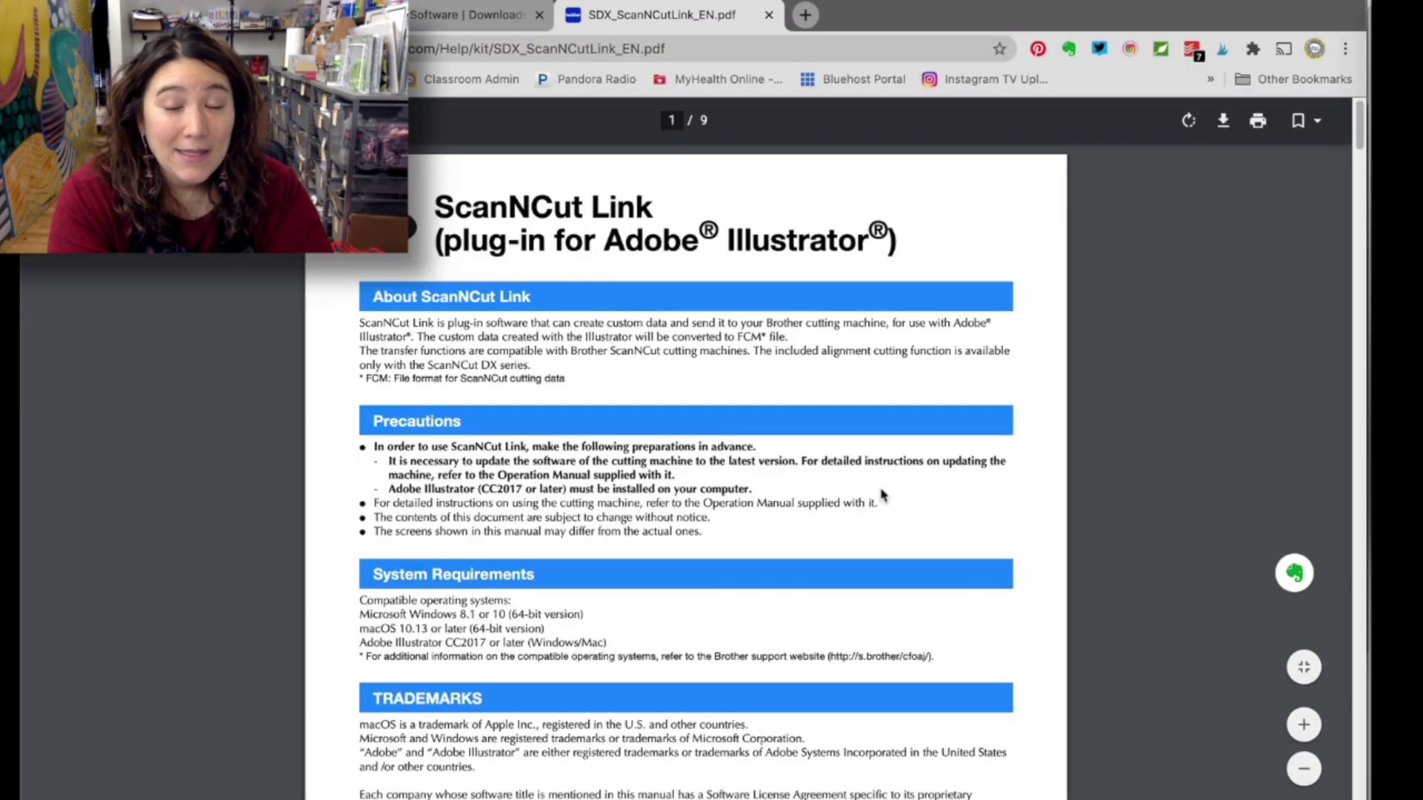
{"action": "scroll", "coordinate": [884, 494], "scroll_direction": "down", "scroll_amount": 3}
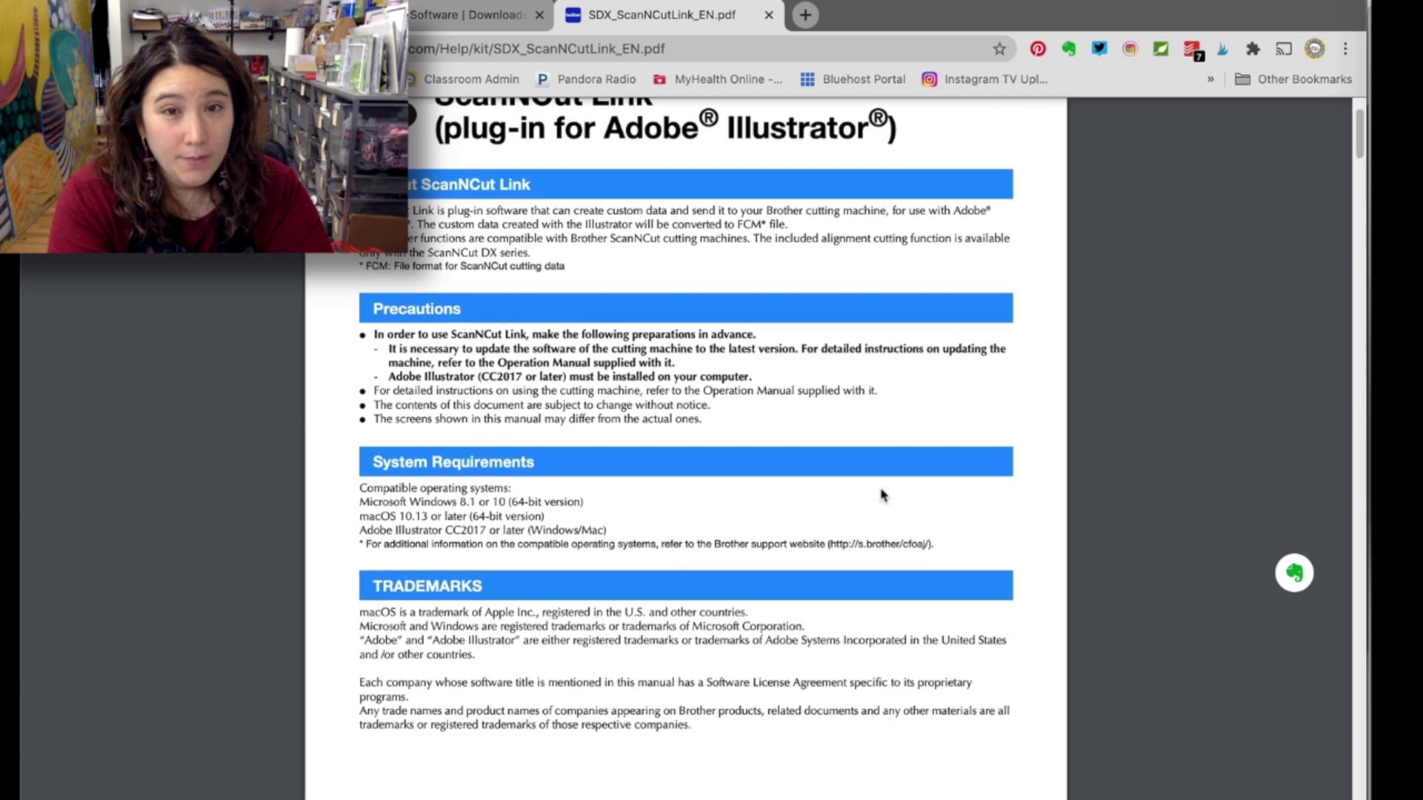
{"action": "scroll", "coordinate": [884, 494], "scroll_direction": "down", "scroll_amount": 12}
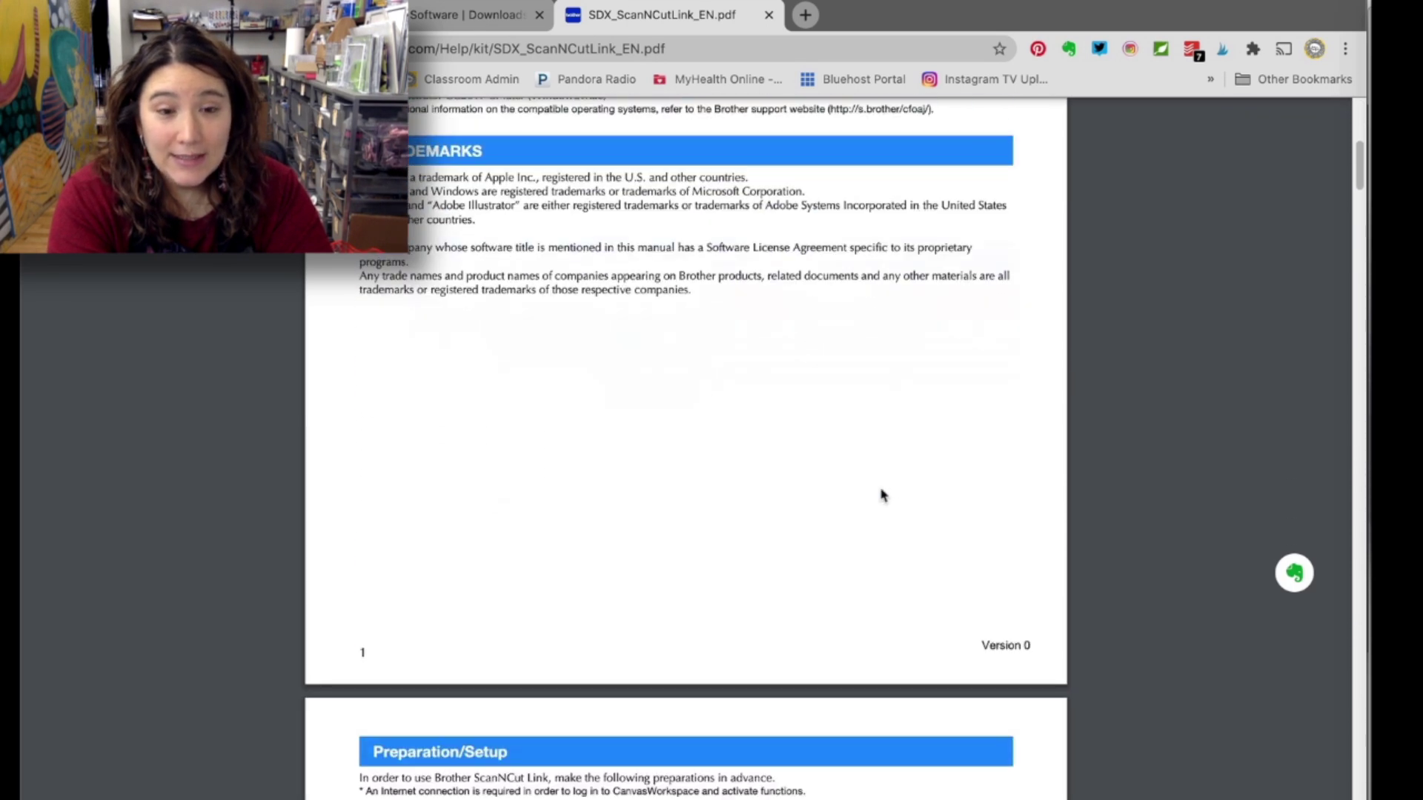
{"action": "scroll", "coordinate": [883, 494], "scroll_direction": "down", "scroll_amount": 13}
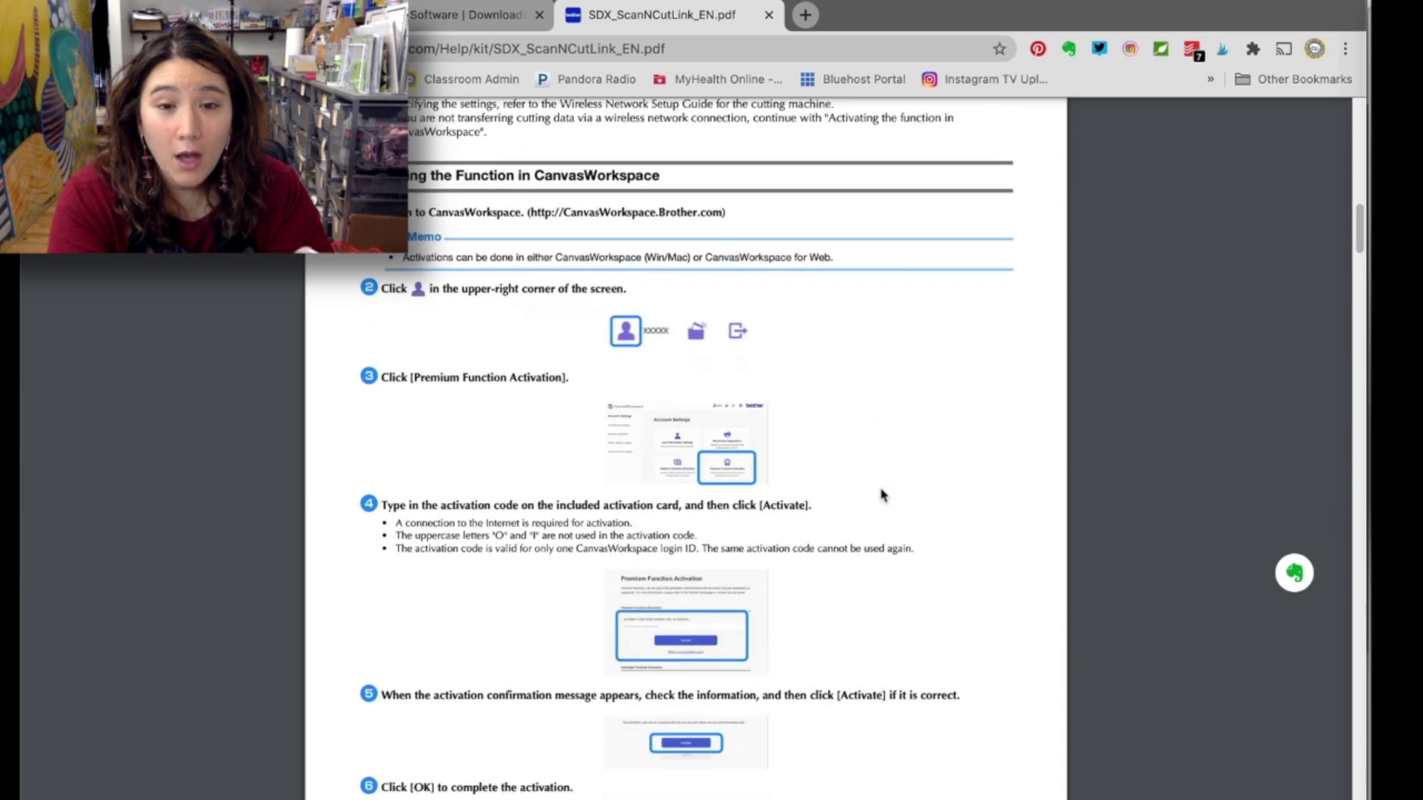
{"action": "scroll", "coordinate": [882, 495], "scroll_direction": "down", "scroll_amount": 8}
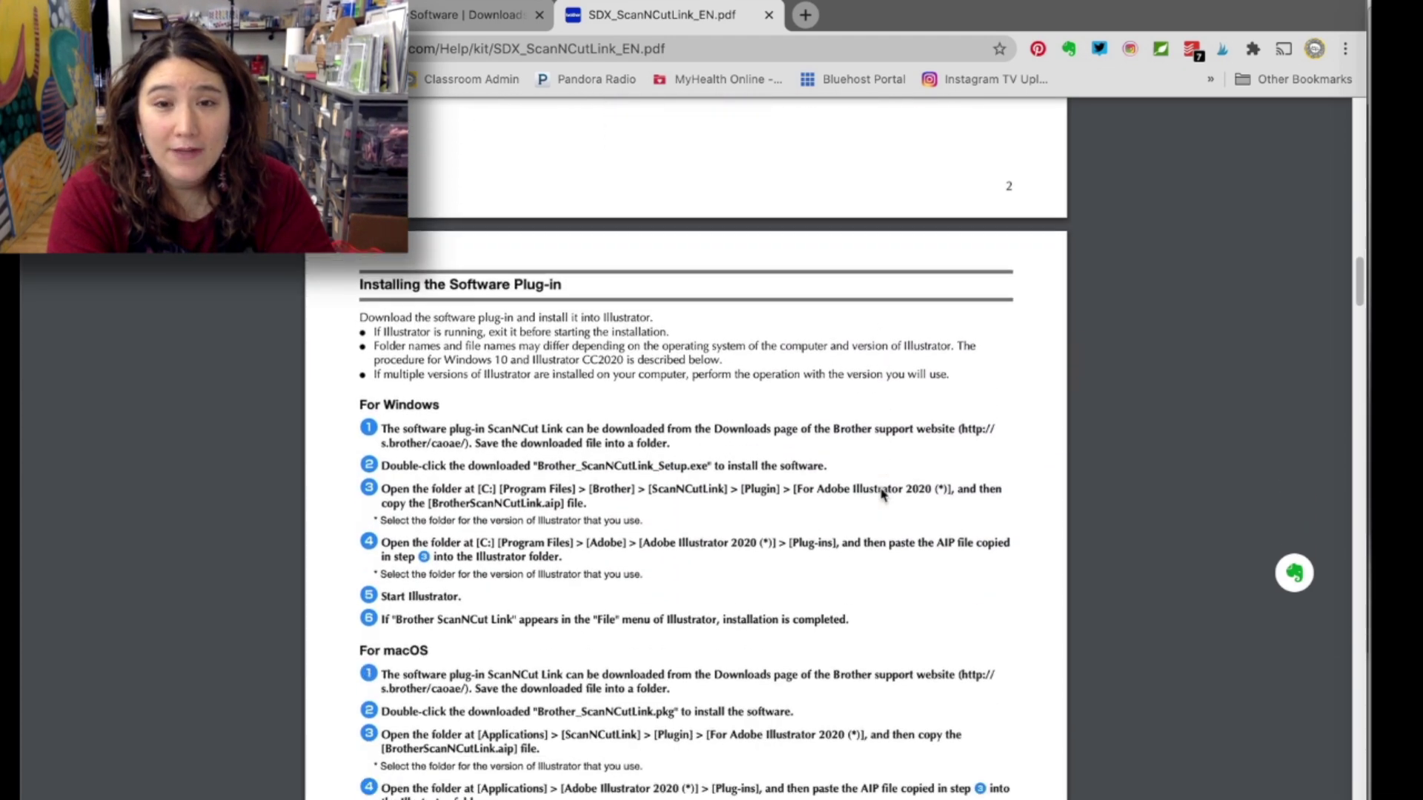
{"action": "scroll", "coordinate": [881, 495], "scroll_direction": "down", "scroll_amount": 3}
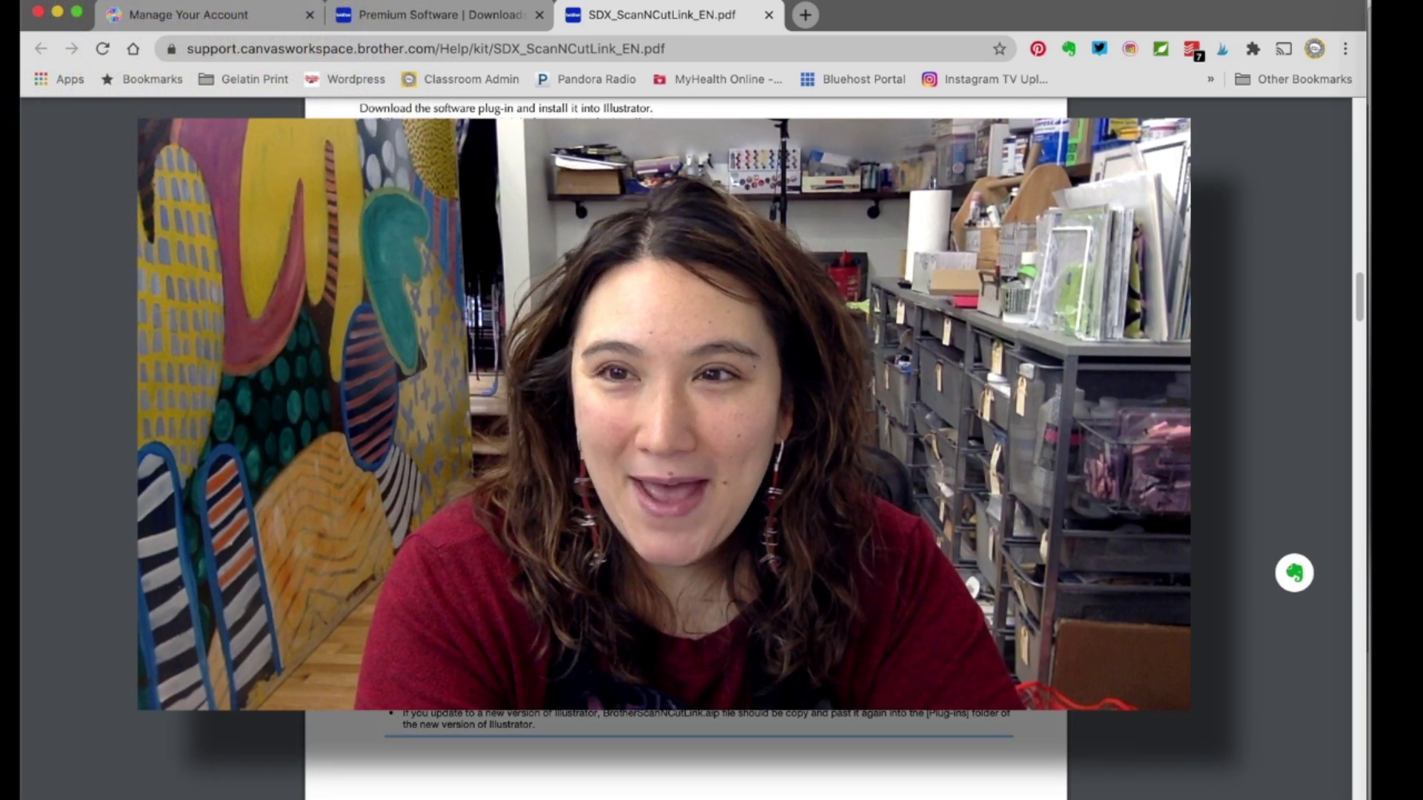
- In Finder, browse Applications › ScanNCutLink › Plugin › For Adobe Illustrator 2020 to reach the AIP file
{"action": "left_click", "coordinate": [1393, 22]}
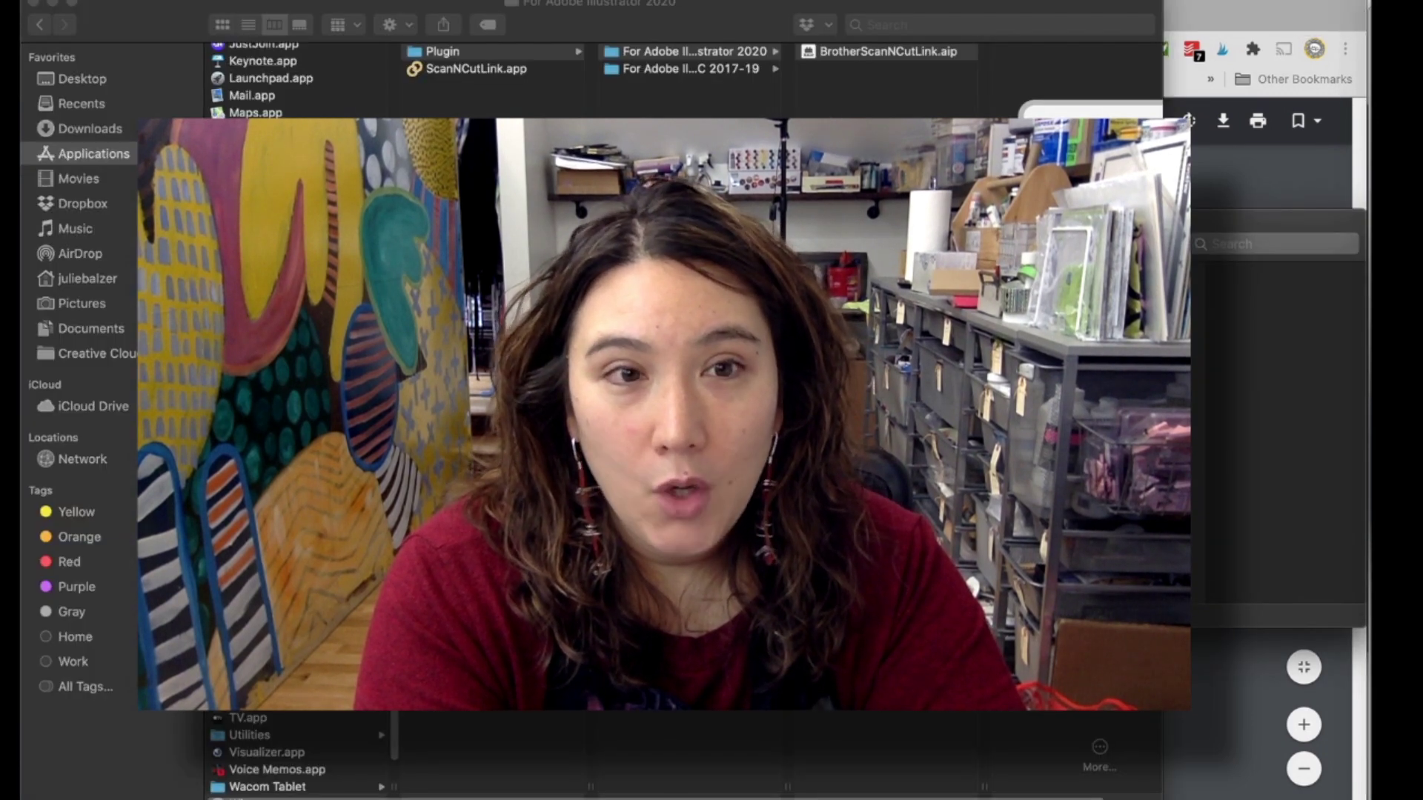
{"action": "left_click", "coordinate": [104, 153]}
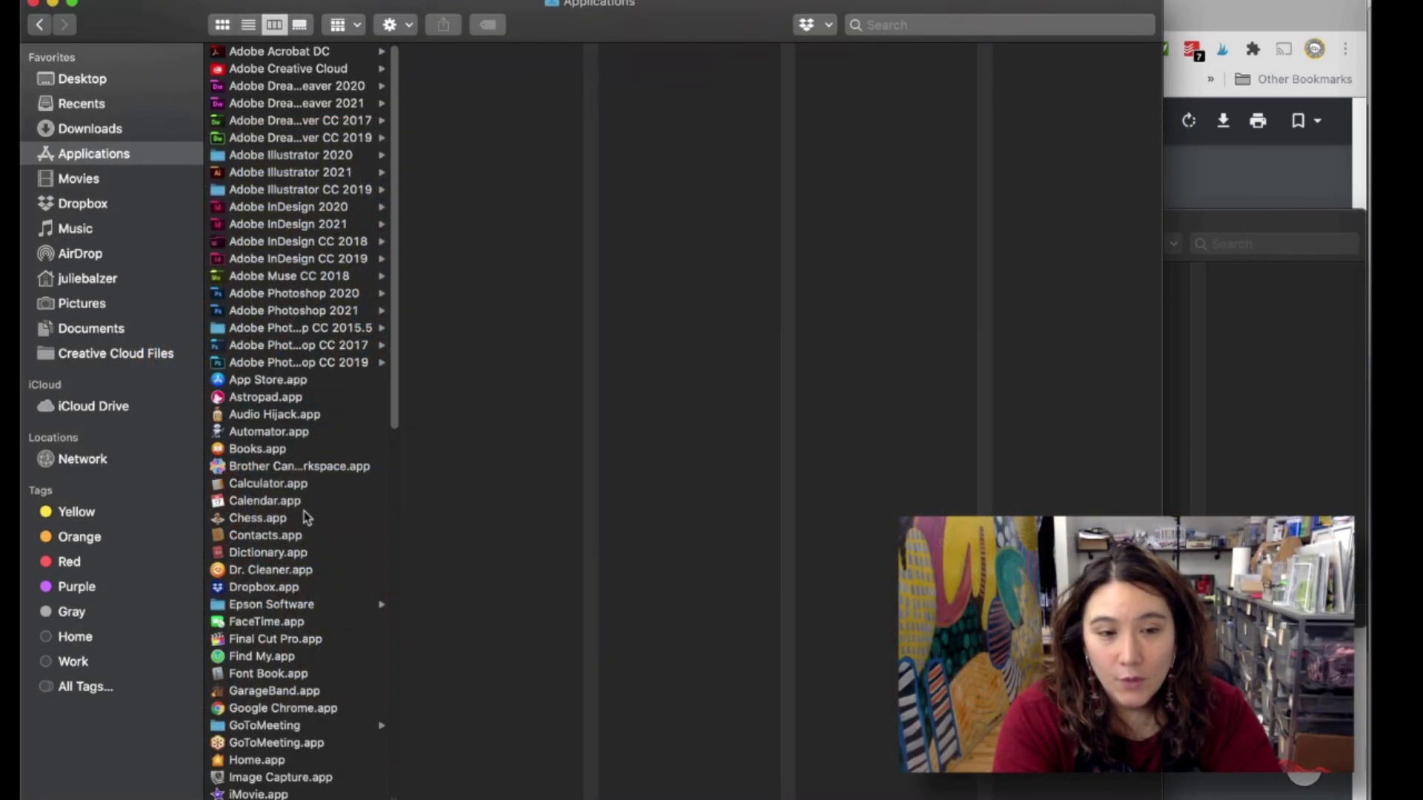
{"action": "scroll", "coordinate": [307, 523], "scroll_direction": "down", "scroll_amount": 4}
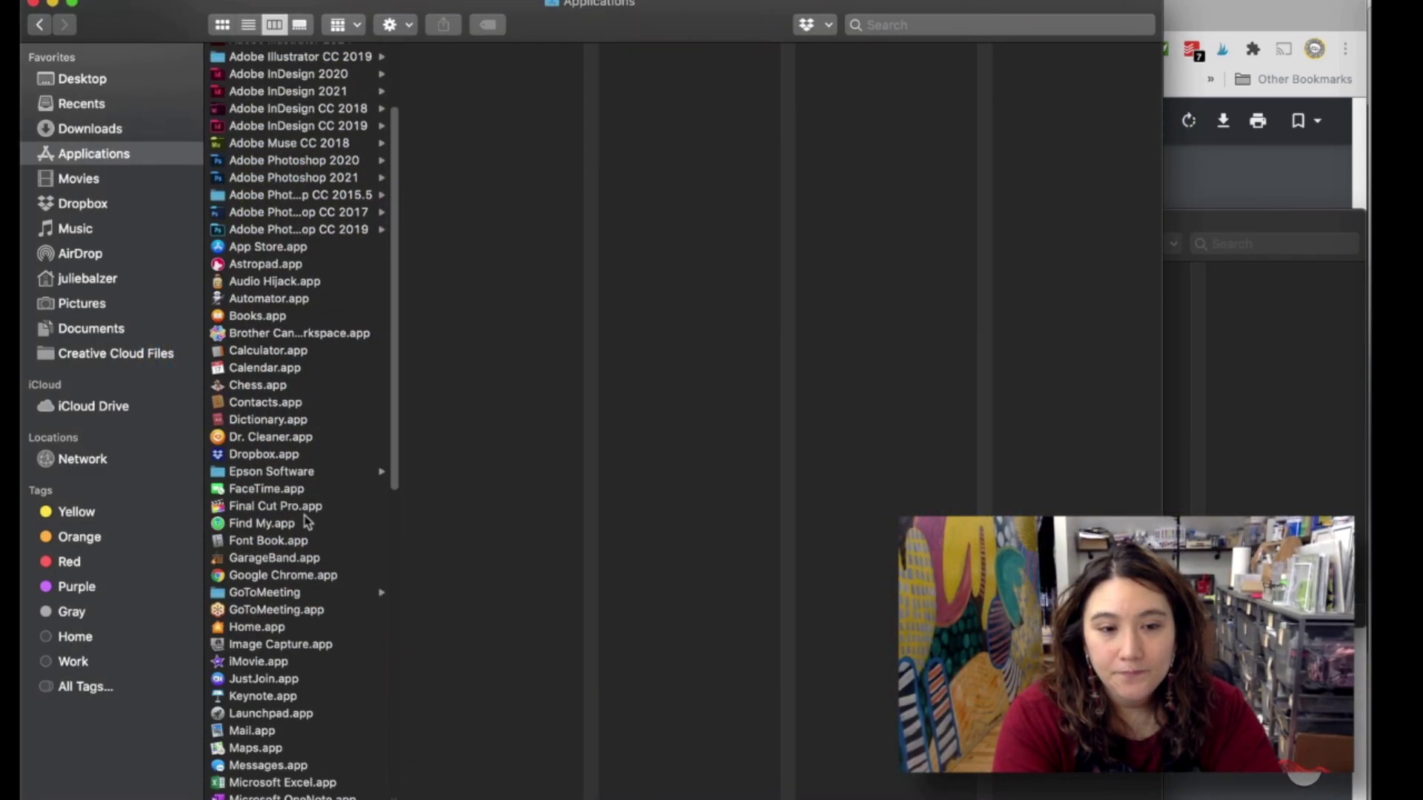
{"action": "scroll", "coordinate": [308, 524], "scroll_direction": "down", "scroll_amount": 10}
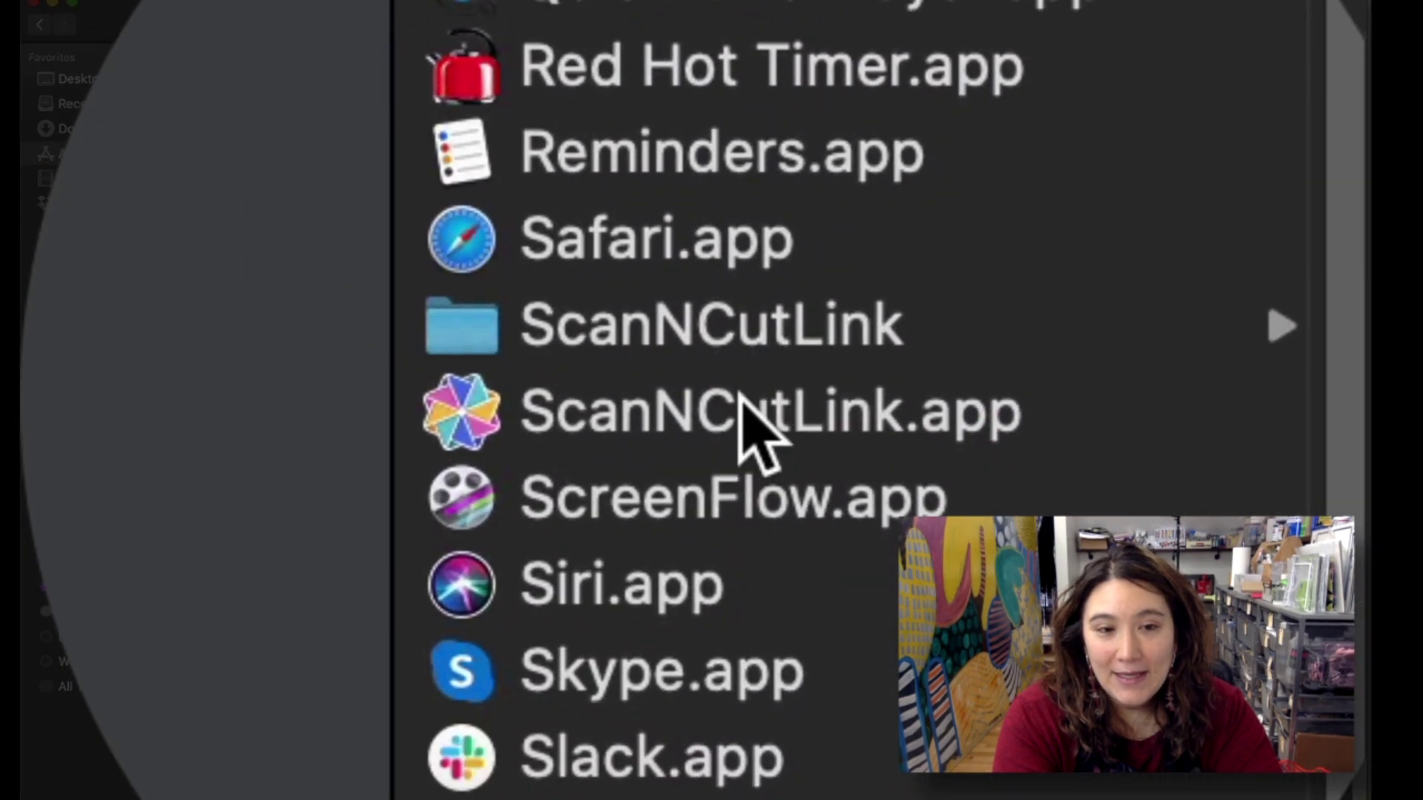
{"action": "left_click", "coordinate": [752, 343]}
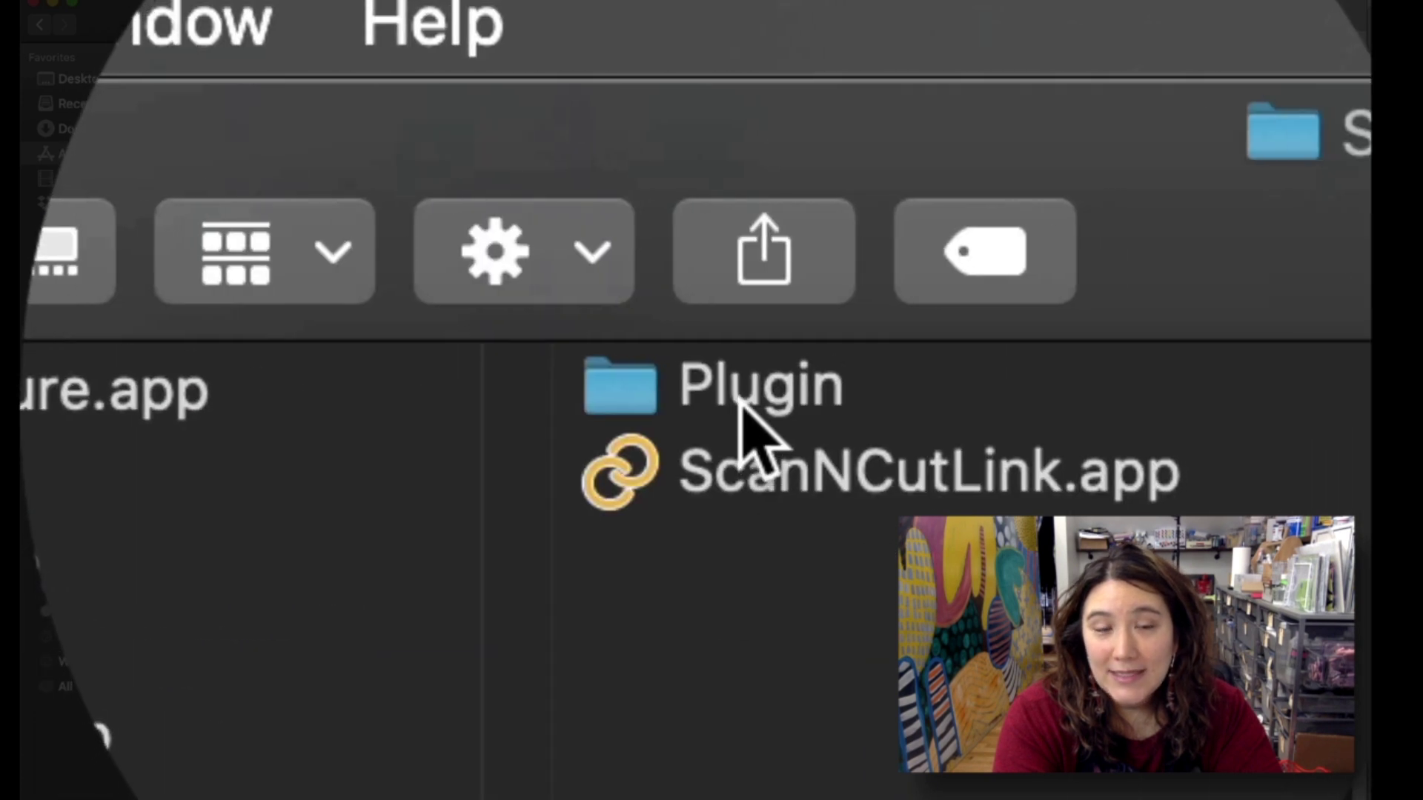
{"action": "left_click", "coordinate": [740, 402]}
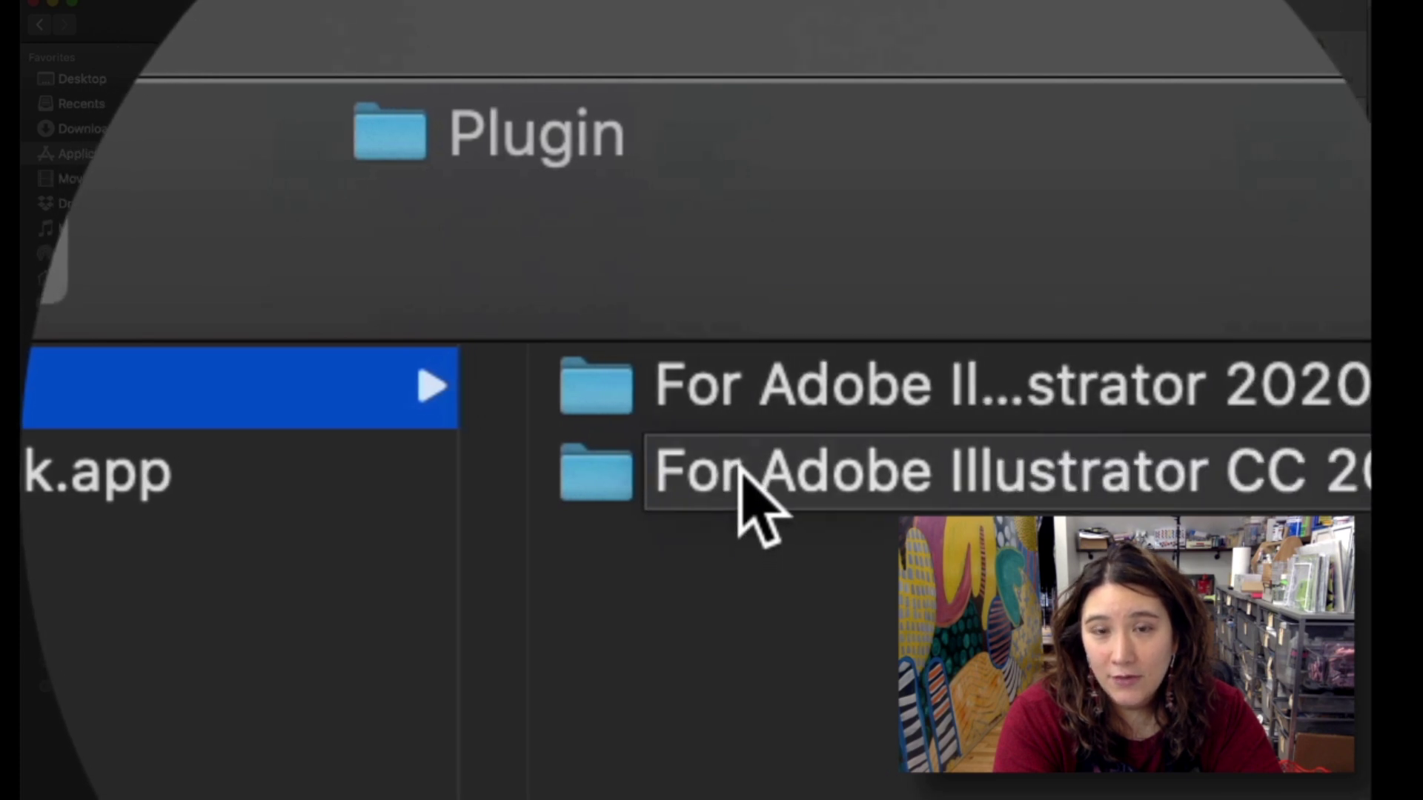
{"action": "left_click", "coordinate": [739, 360]}
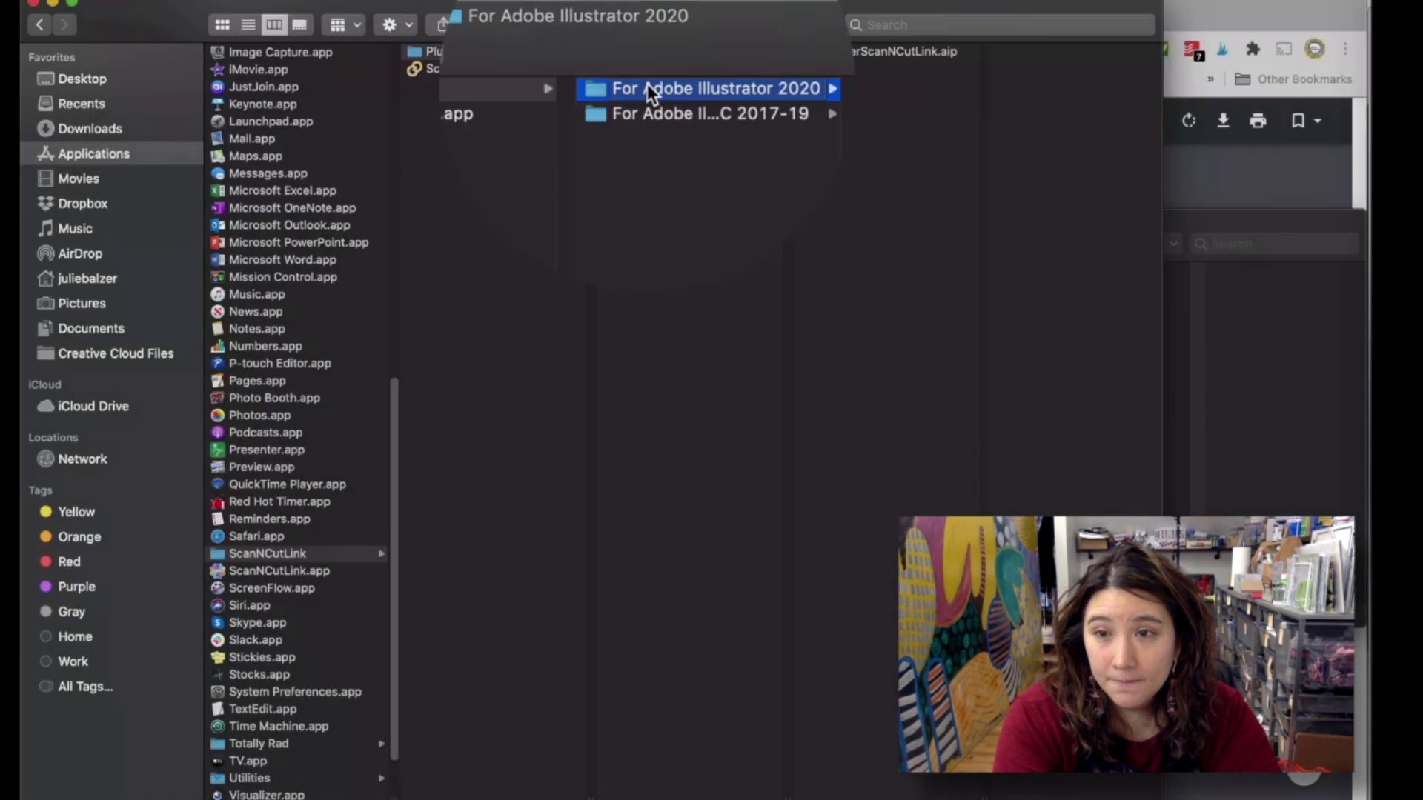
- Copy BrotherScanNCutLink.aip into Adobe Illustrator 2021's Plug-ins folder, authenticating with the administrator password
{"action": "key", "text": "super+n"}
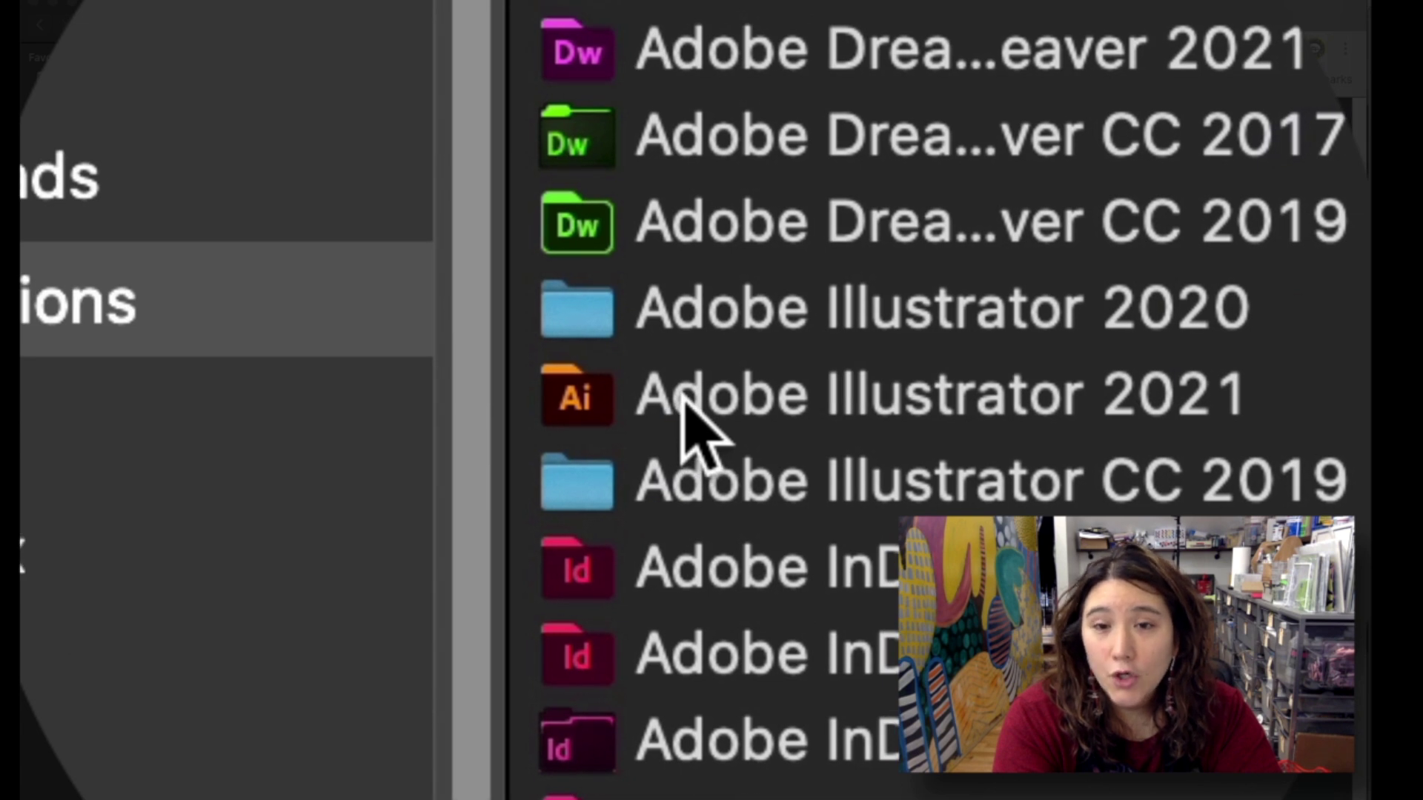
{"action": "left_click", "coordinate": [686, 404]}
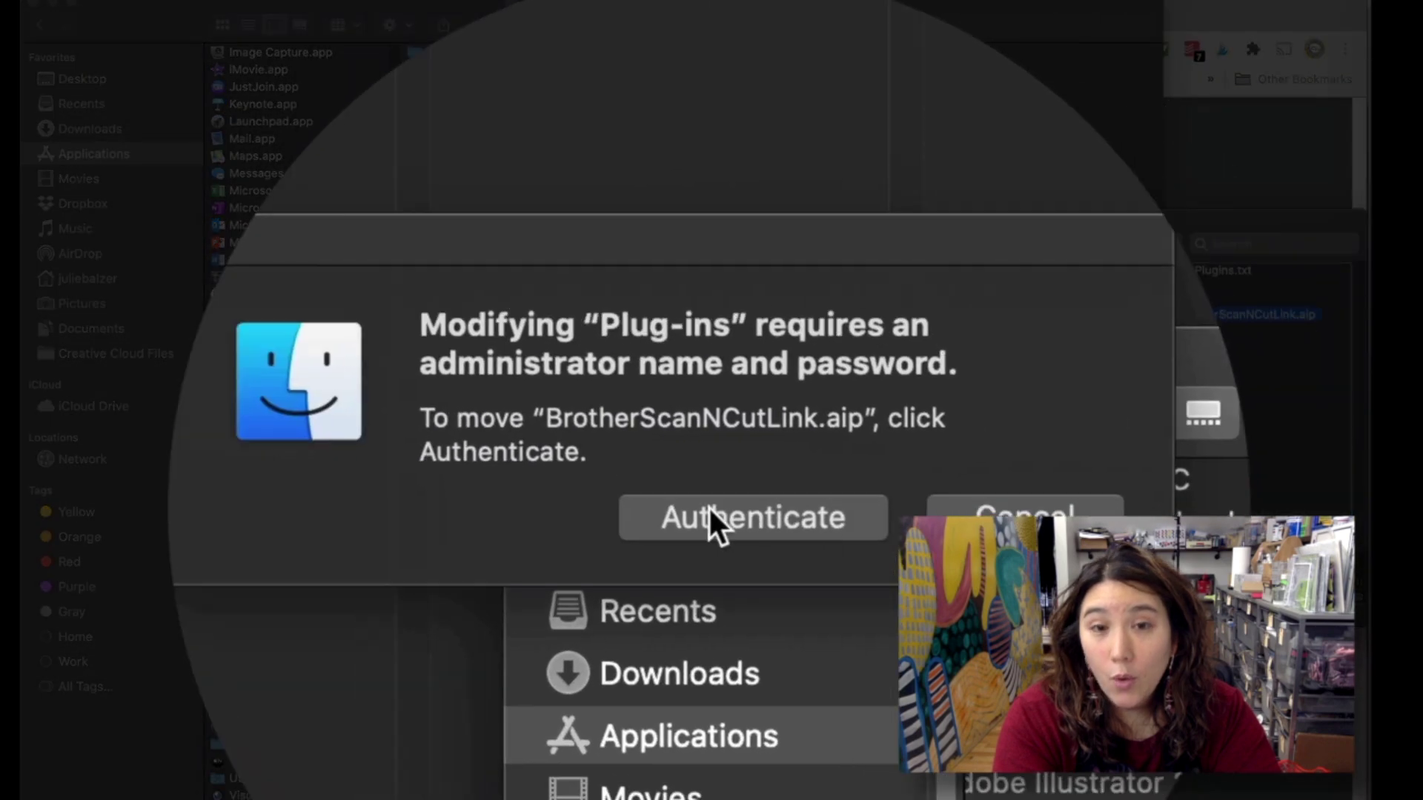
{"action": "left_click", "coordinate": [713, 288]}
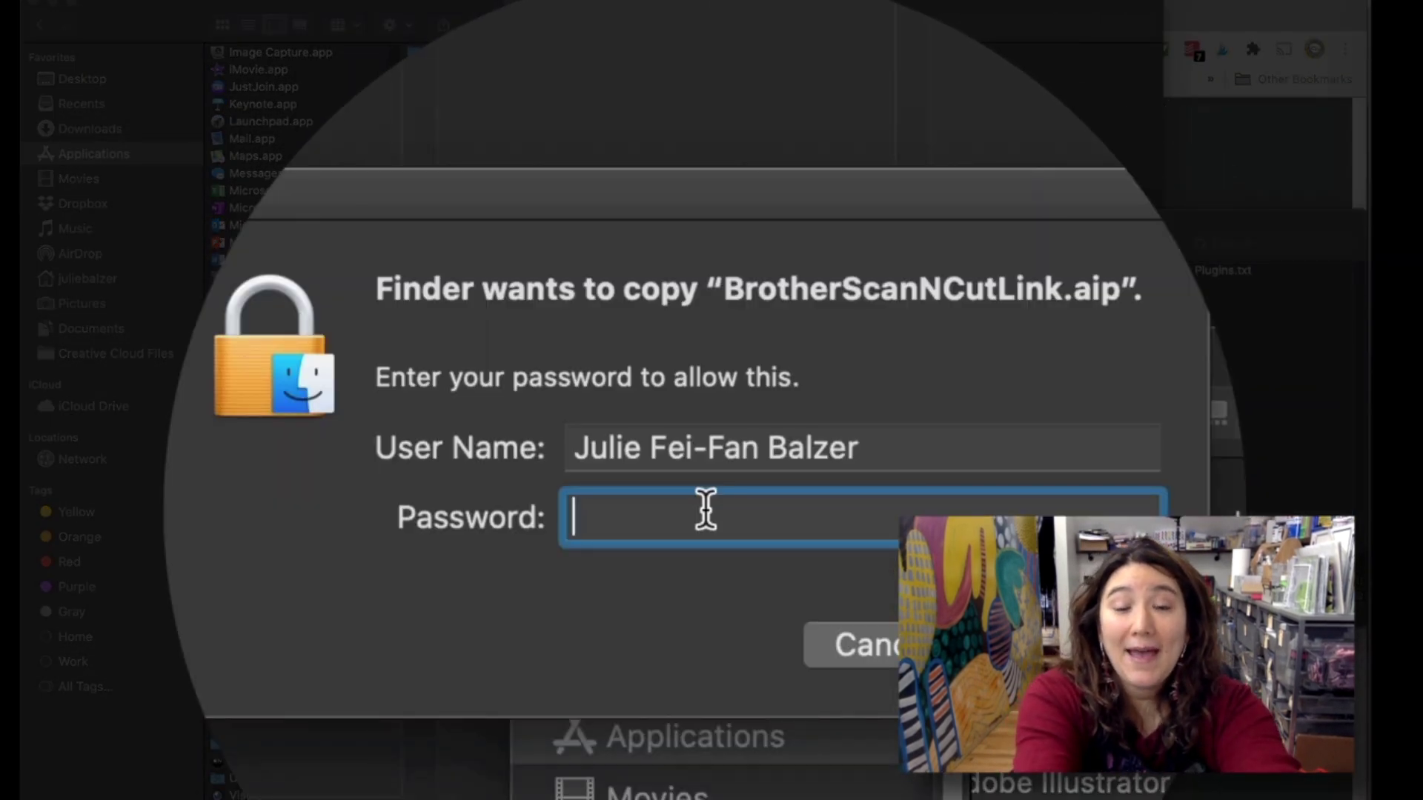
{"action": "type", "text": "•••••"}
{"action": "key", "text": "Return"}
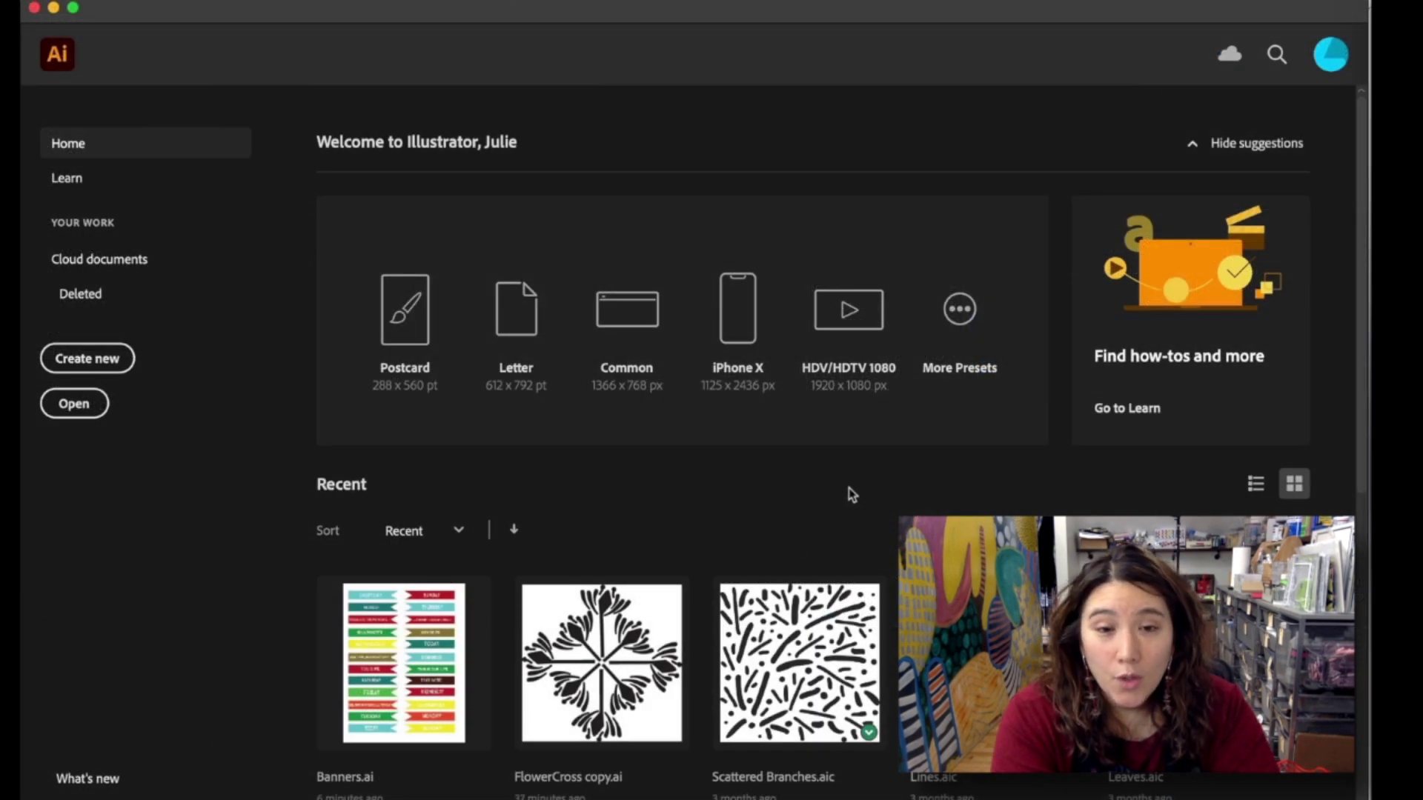
- Open FlowerCross copy.ai from Illustrator's recent files and fit its artboard to the window
{"action": "left_click", "coordinate": [653, 616]}
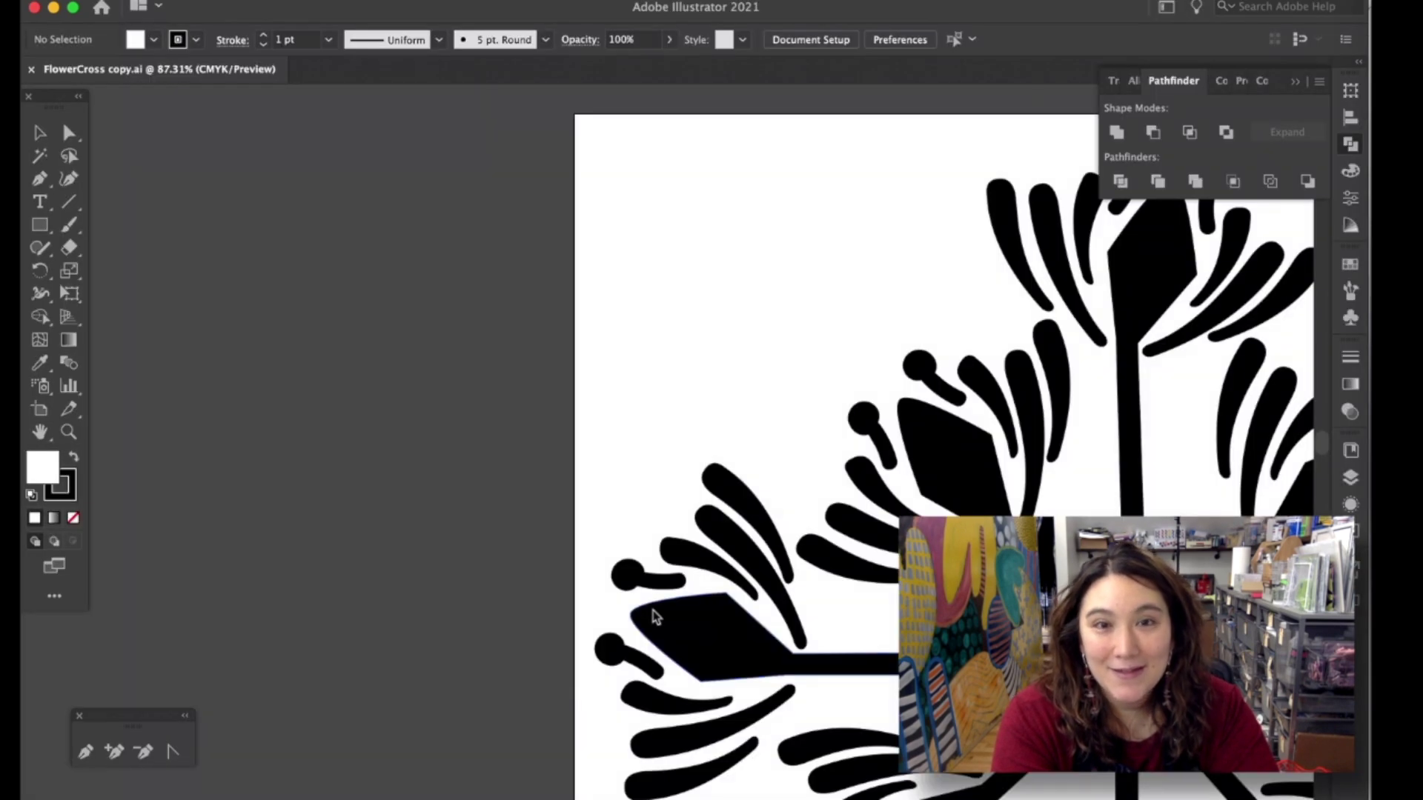
{"action": "key", "text": "super+0"}
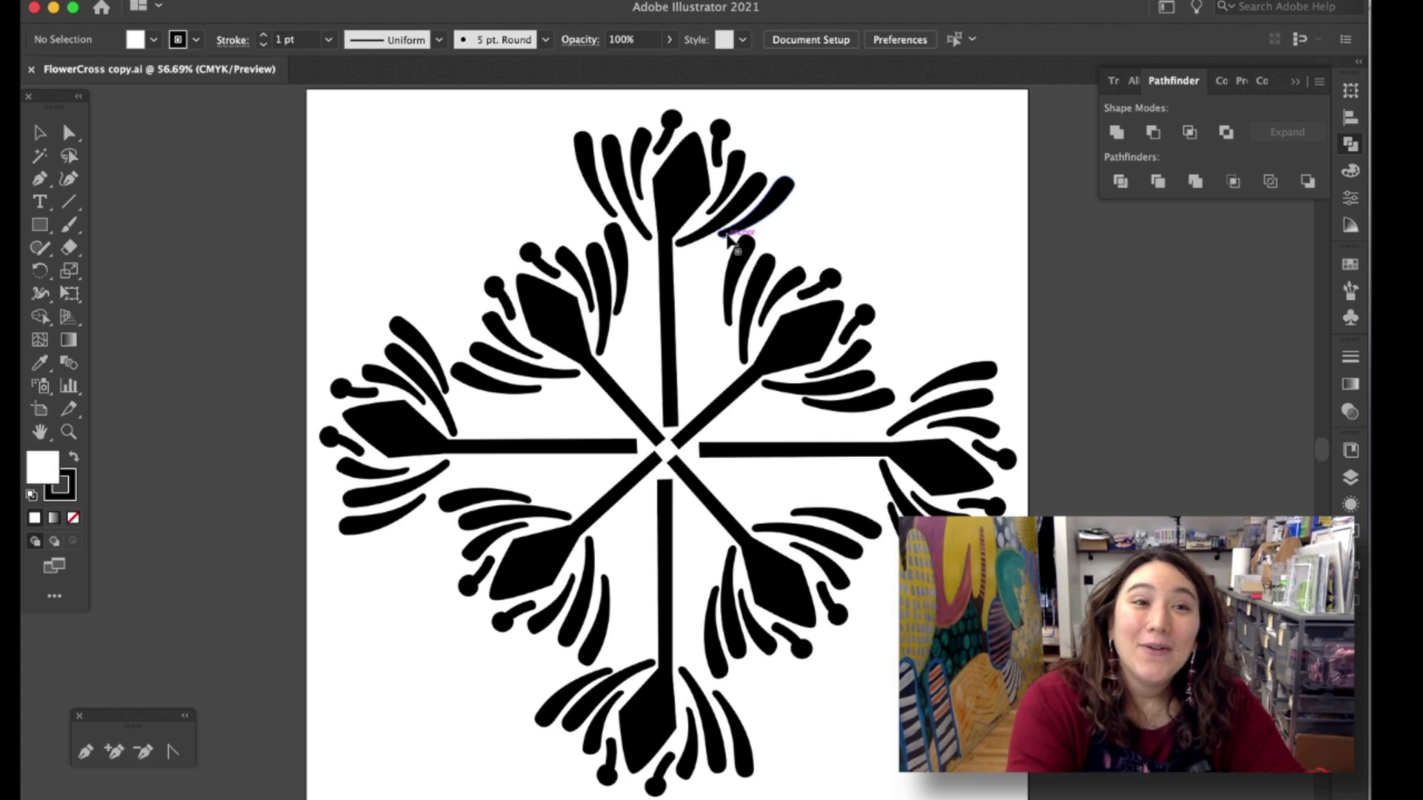
- Show the File > Brother ScanNCut Link submenu listing Export FCM File and Transfer FCM File via the Internet
{"action": "left_click", "coordinate": [170, 0]}
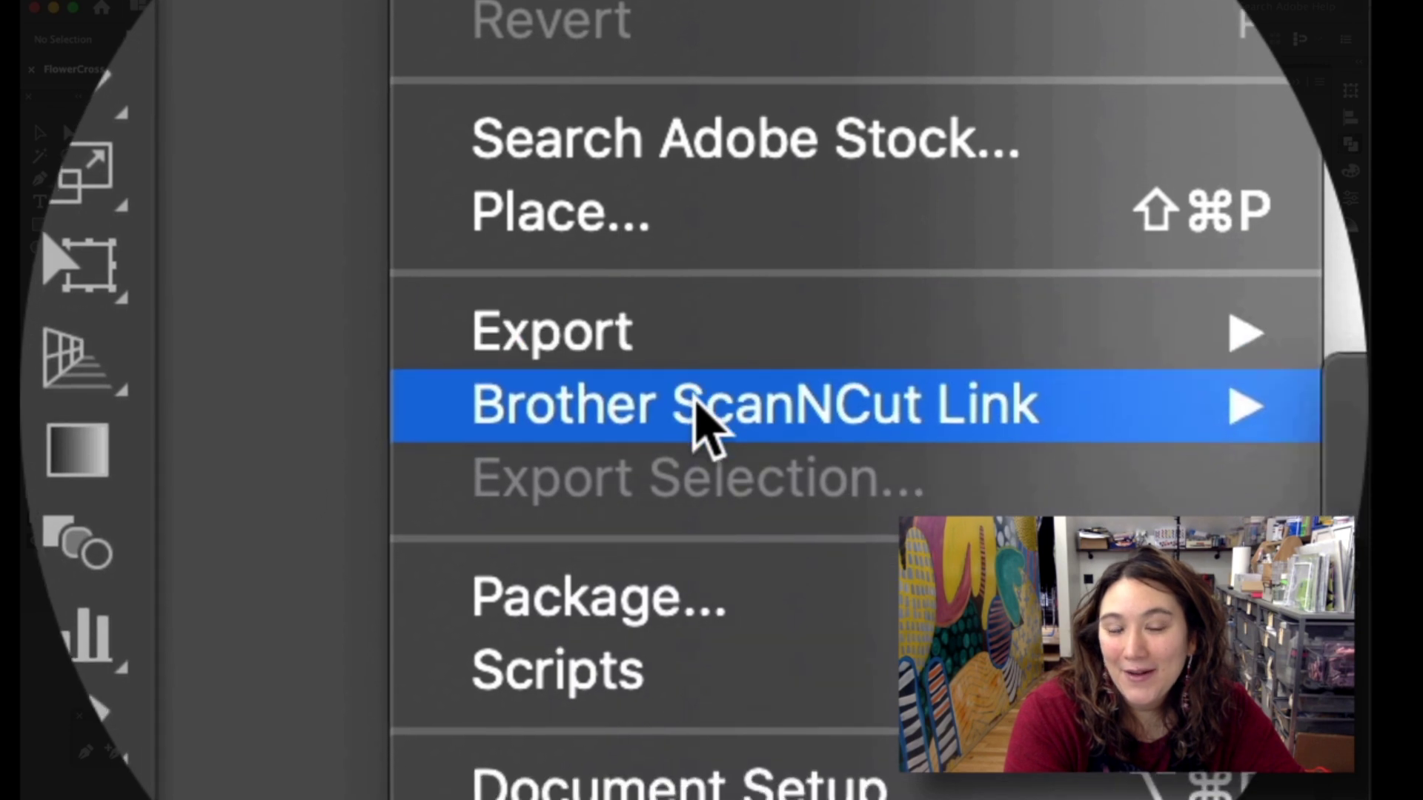
{"action": "mouse_move", "coordinate": [697, 416]}
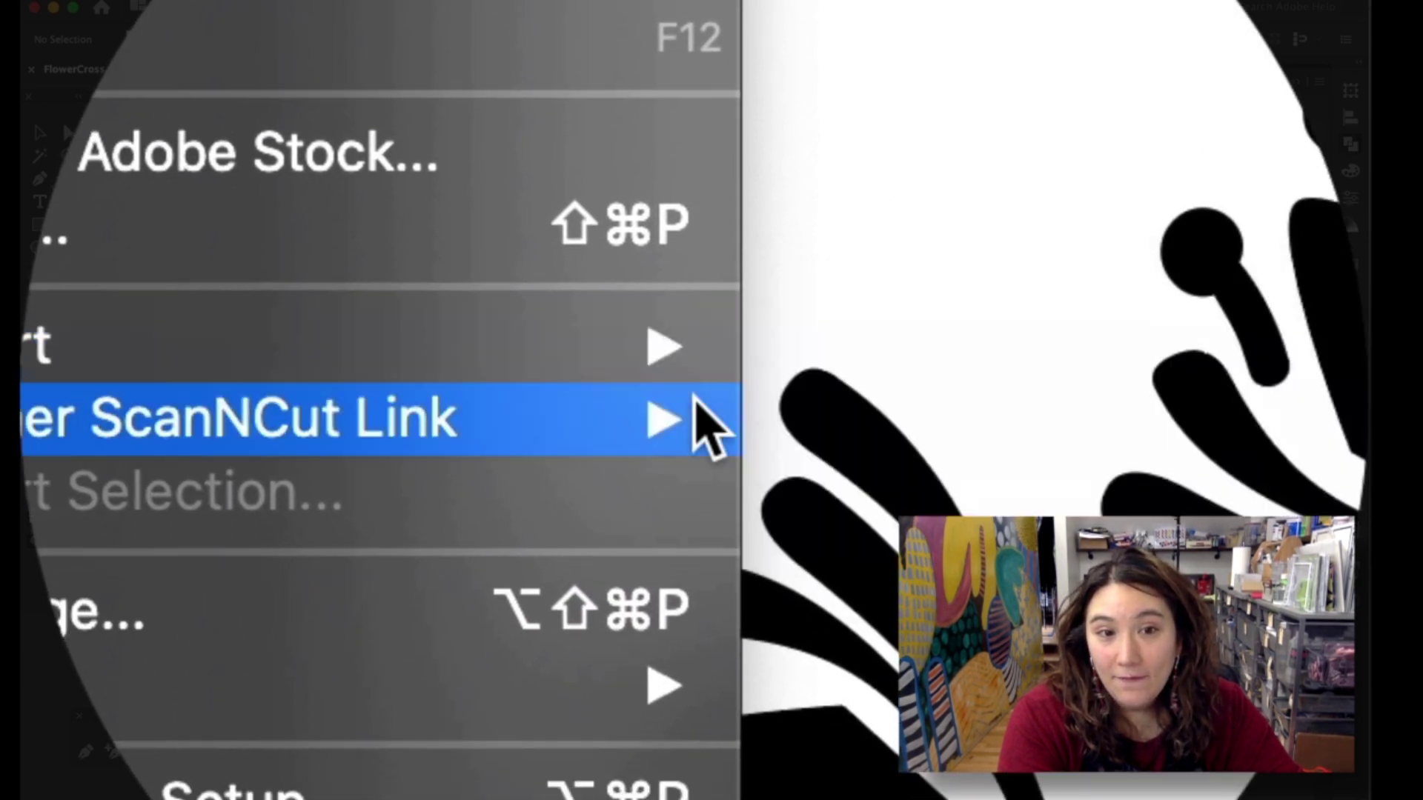
{"action": "mouse_move", "coordinate": [695, 401]}
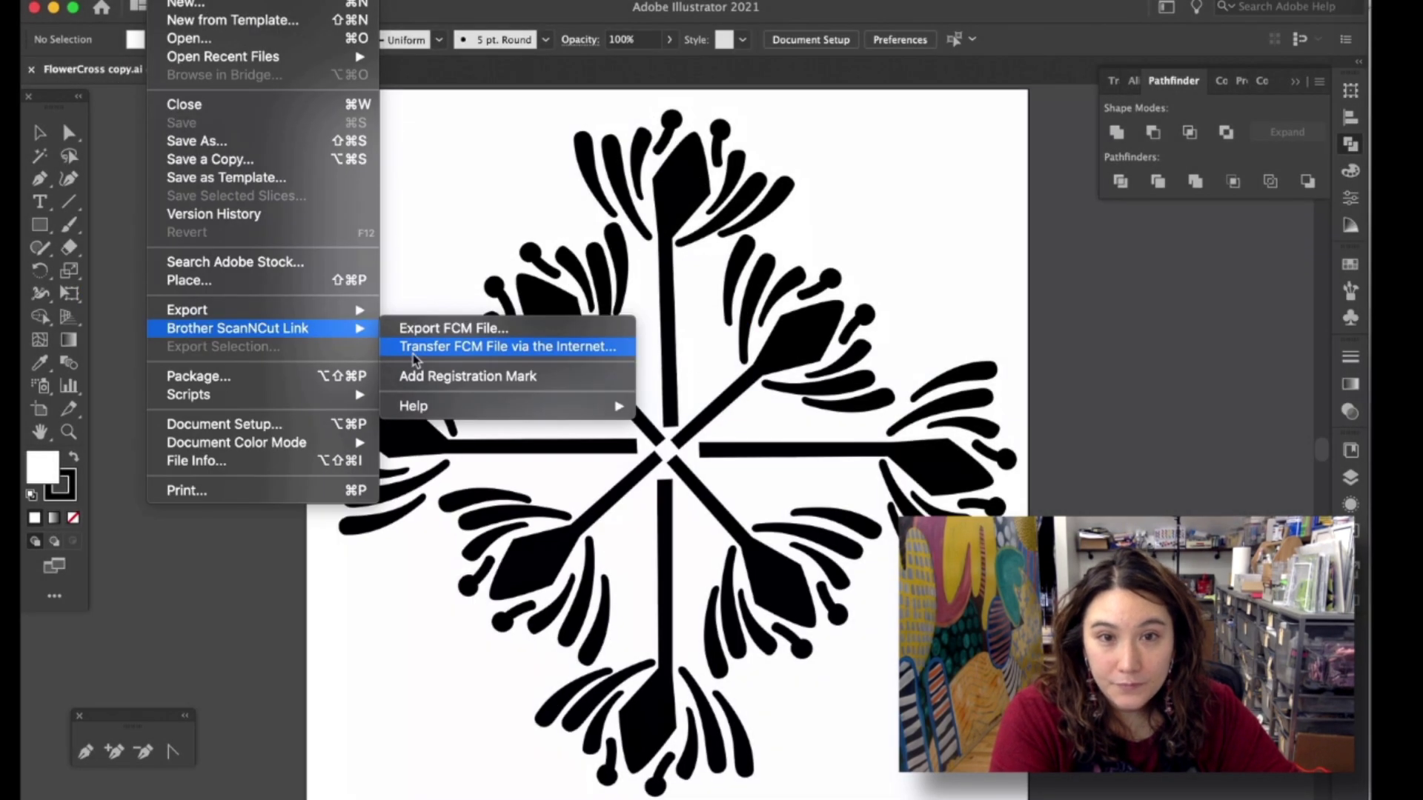
- Try the internet transfer to the cutter and dismiss the 'artboard size is too big (EP80002)' error
{"action": "left_click", "coordinate": [694, 398]}
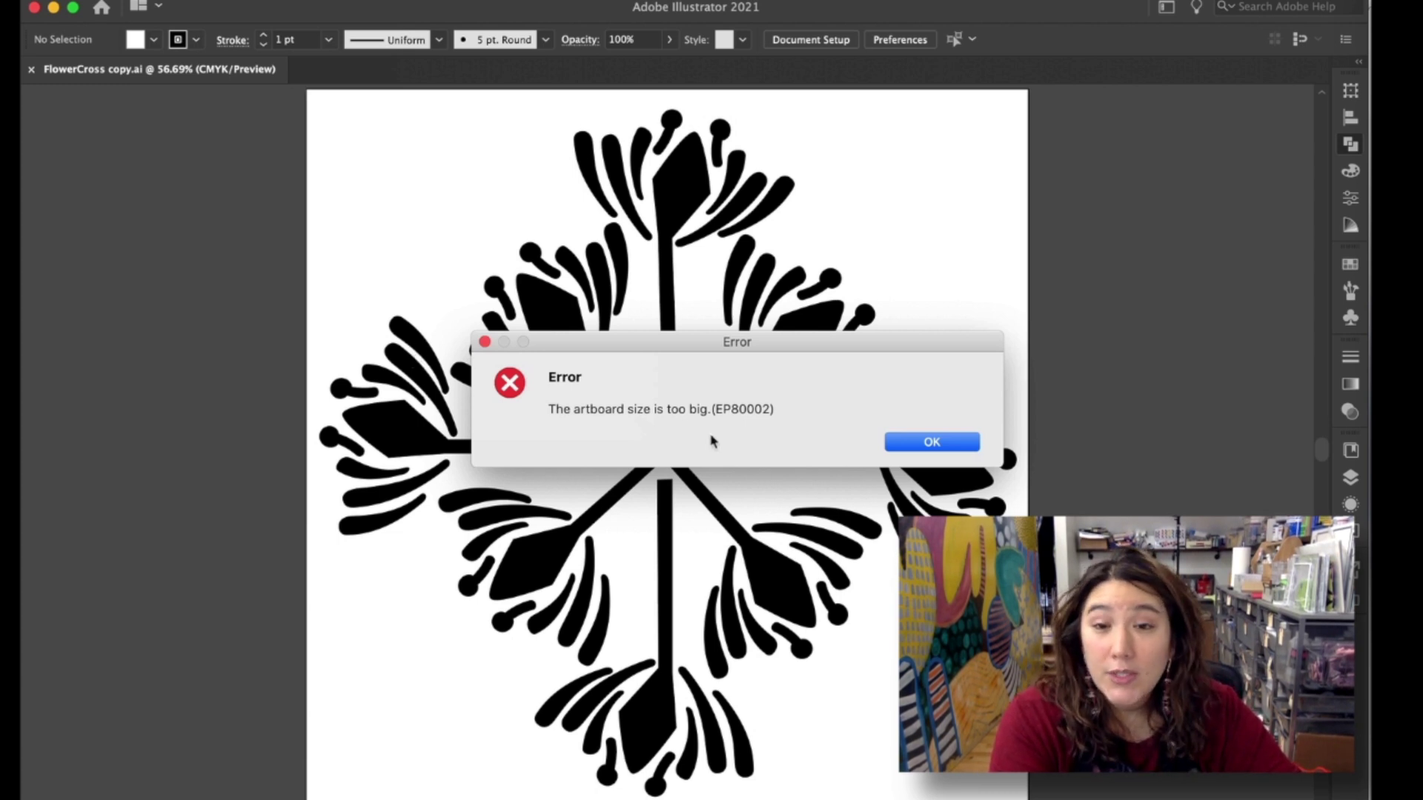
{"action": "left_click", "coordinate": [937, 445]}
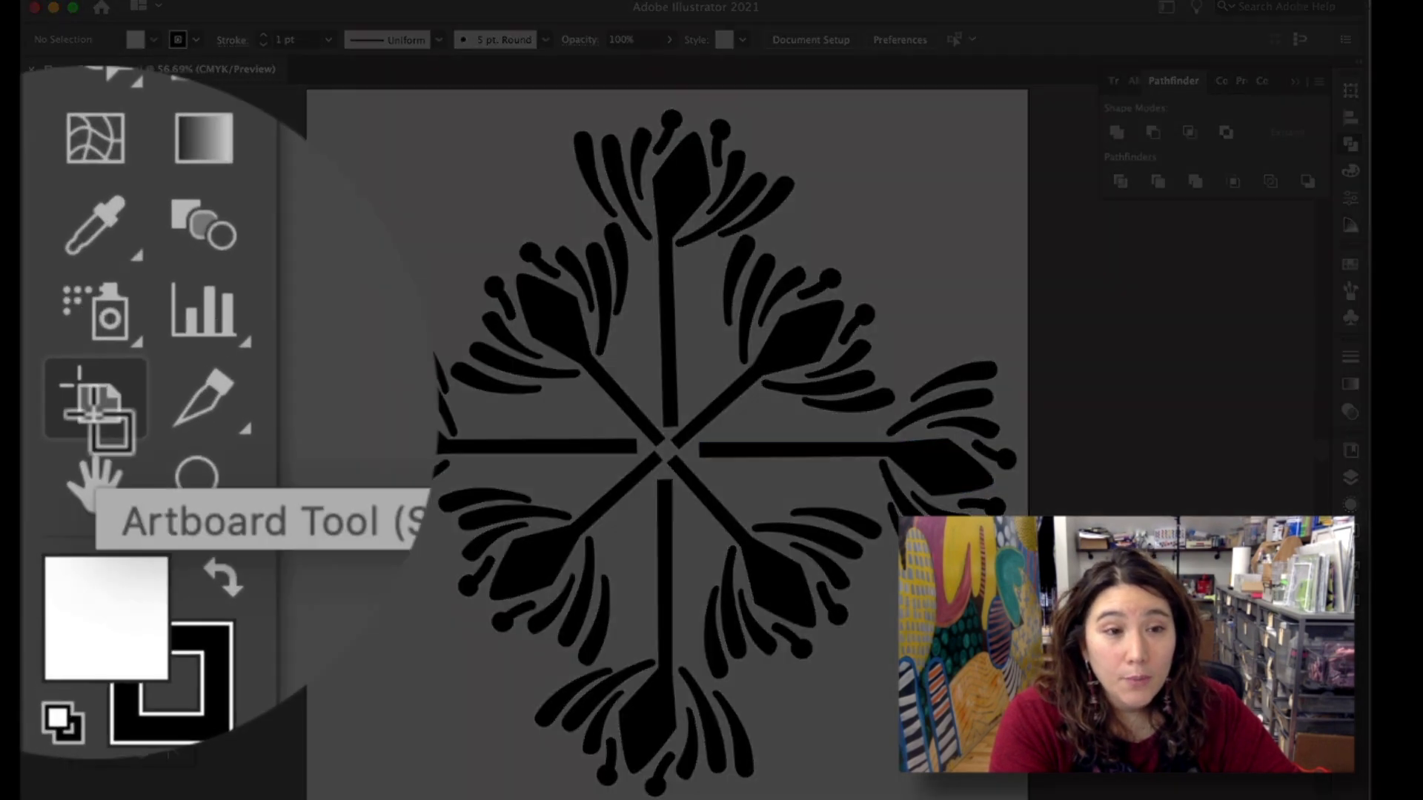
- Resize the artboard with linked proportions to 11.5 in (828 pt) square
{"action": "left_click", "coordinate": [40, 411]}
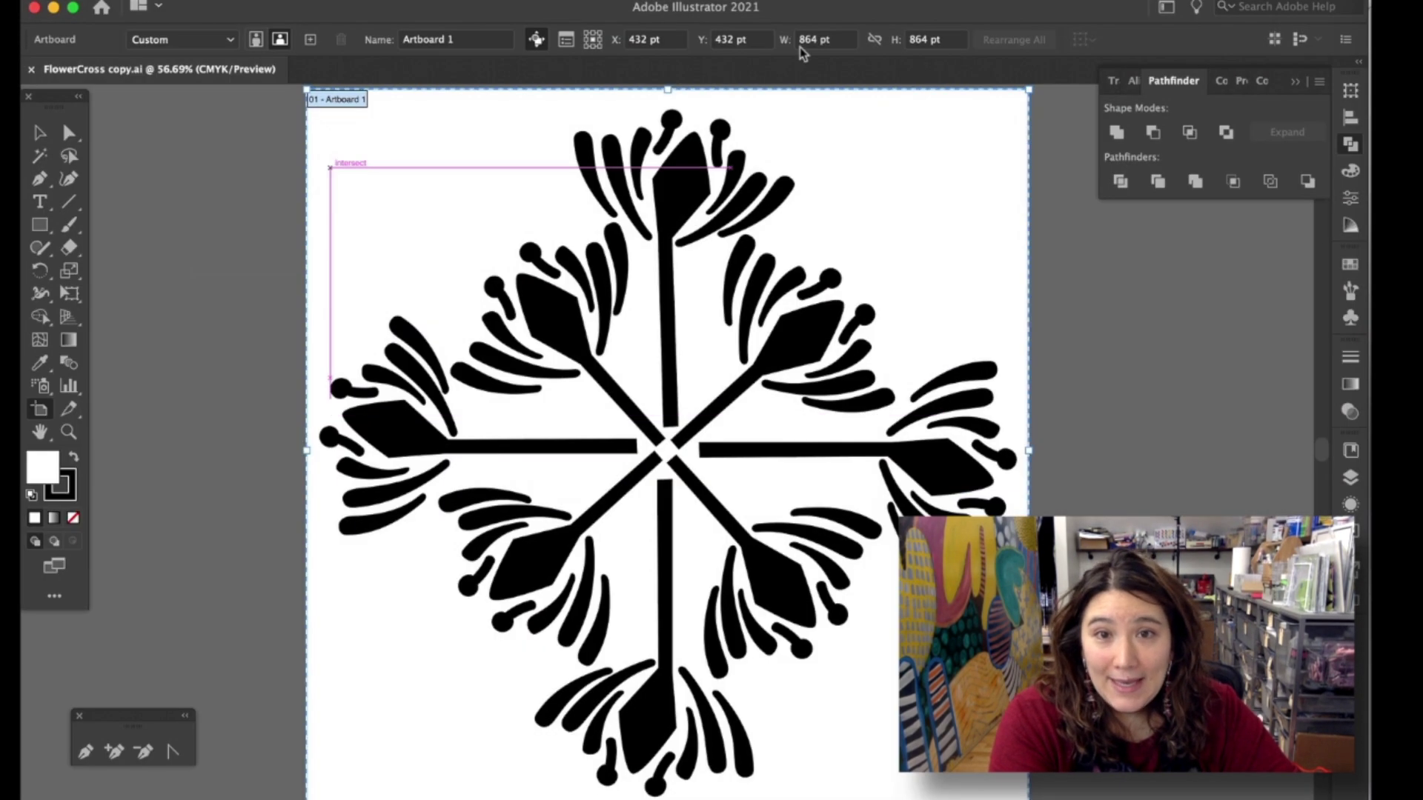
{"action": "left_click", "coordinate": [874, 39]}
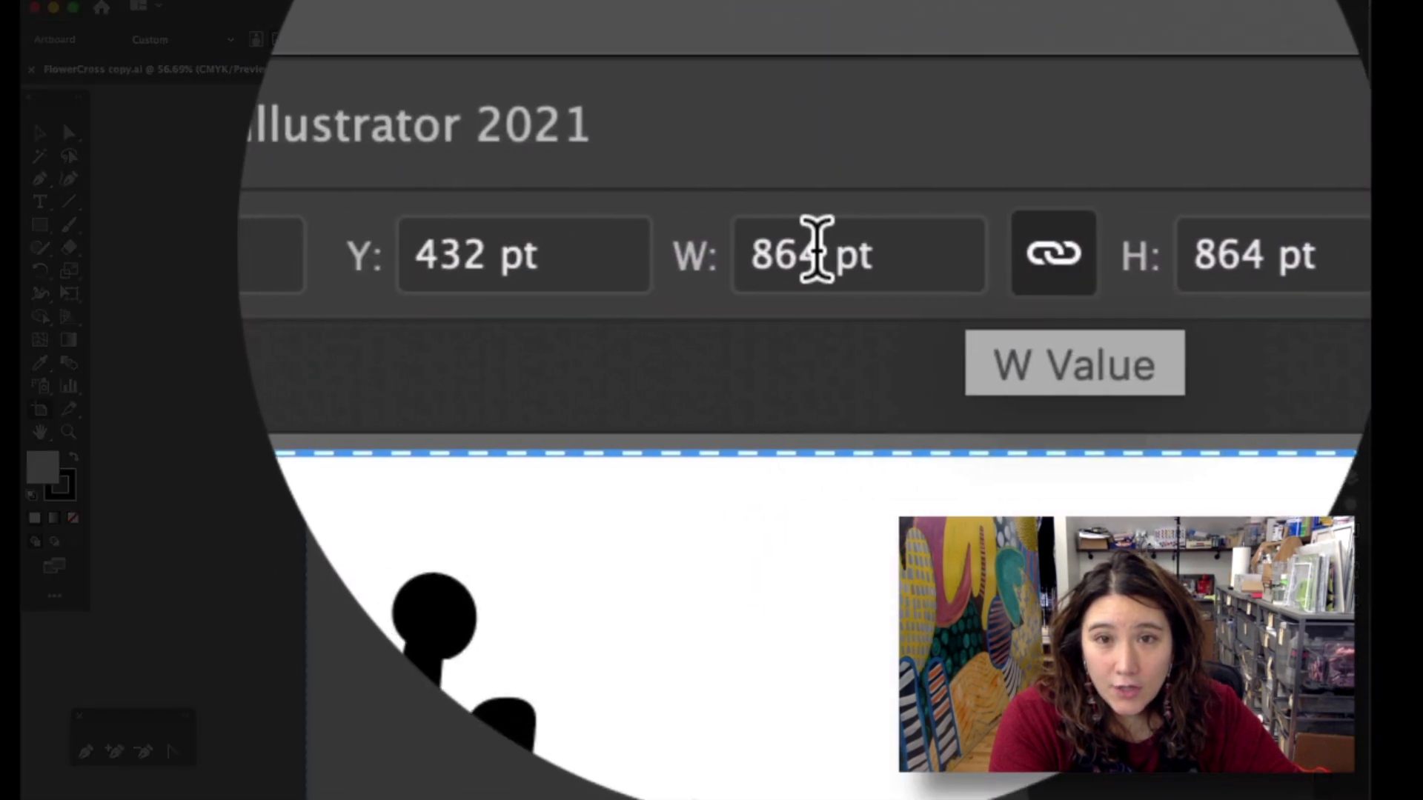
{"action": "left_click", "coordinate": [815, 248]}
{"action": "key", "text": "super+a"}
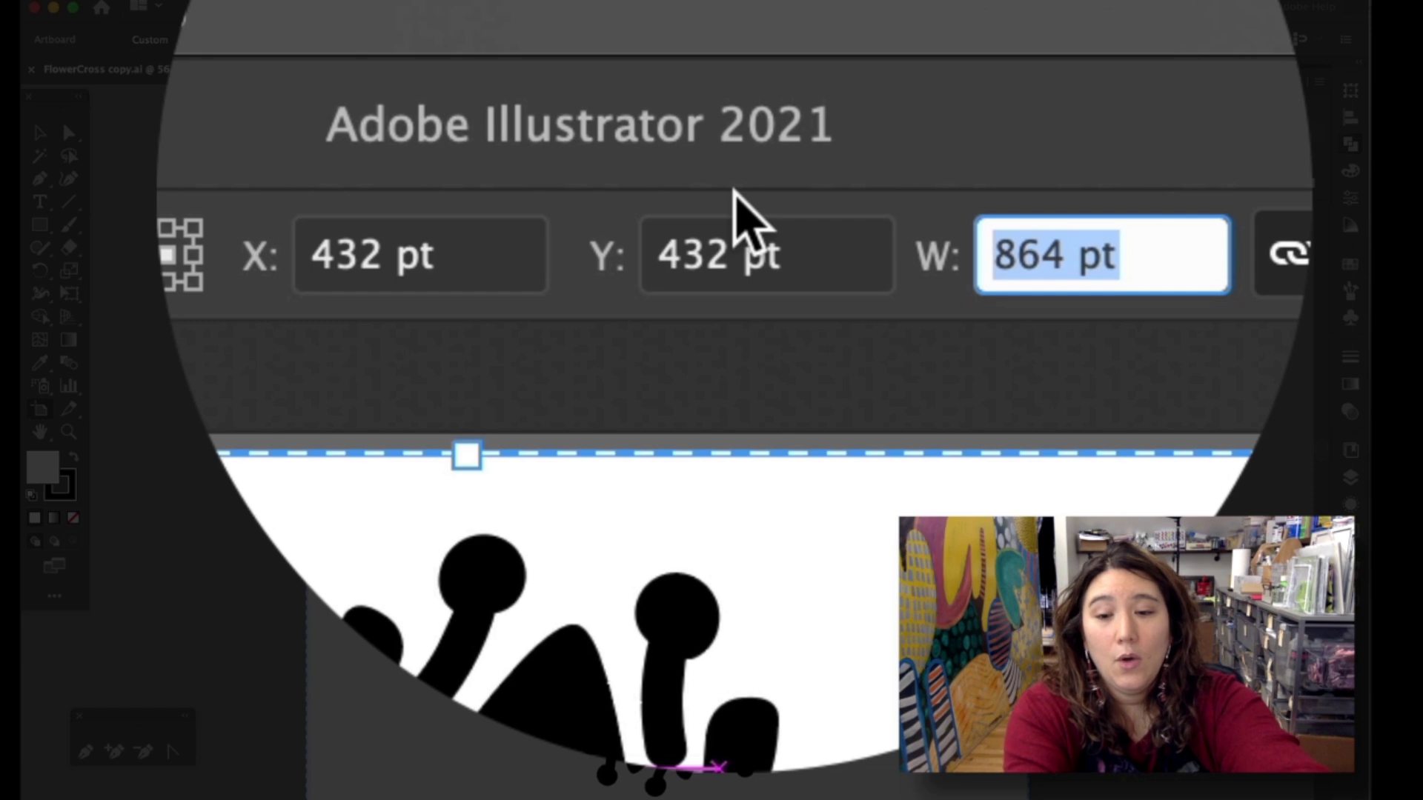
{"action": "type", "text": "11.5in"}
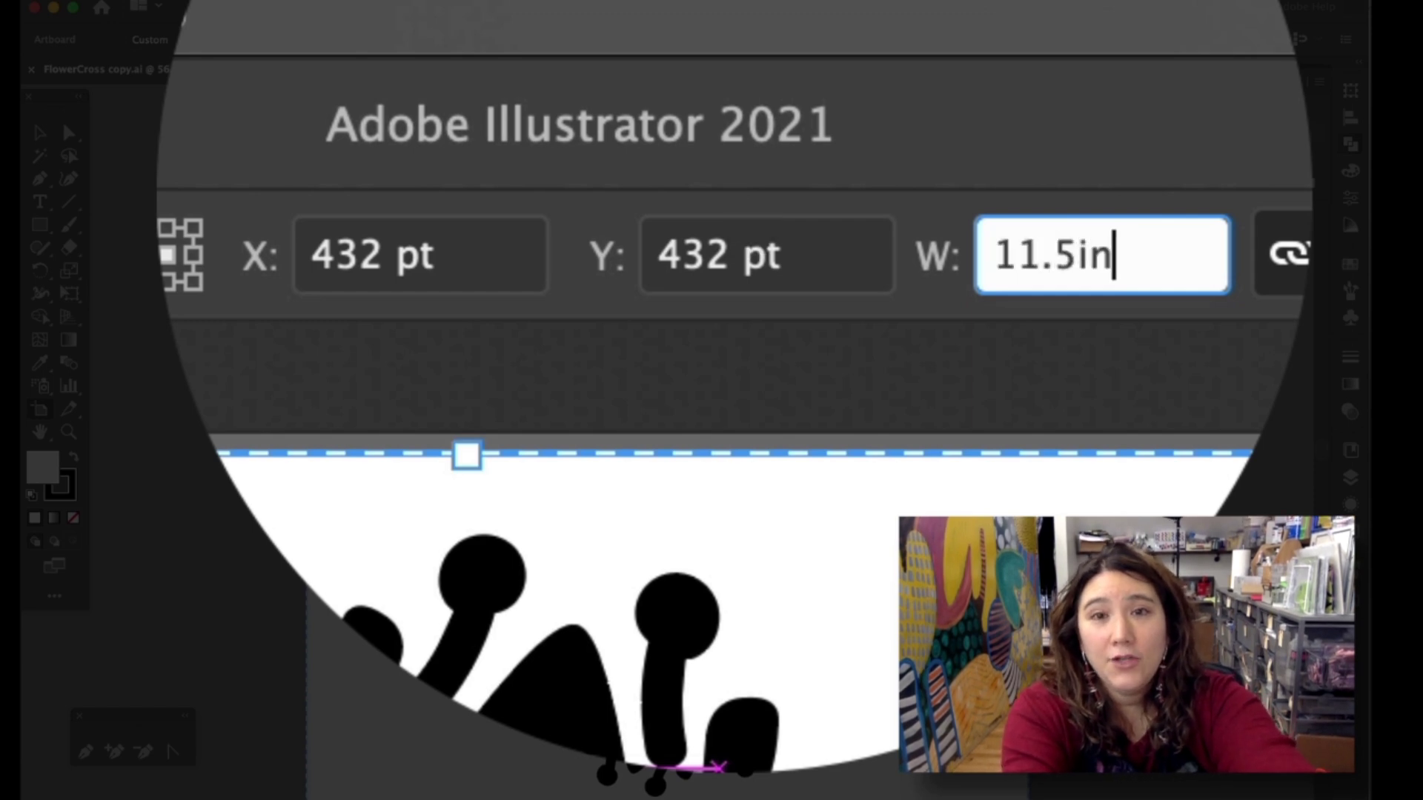
{"action": "key", "text": "Tab"}
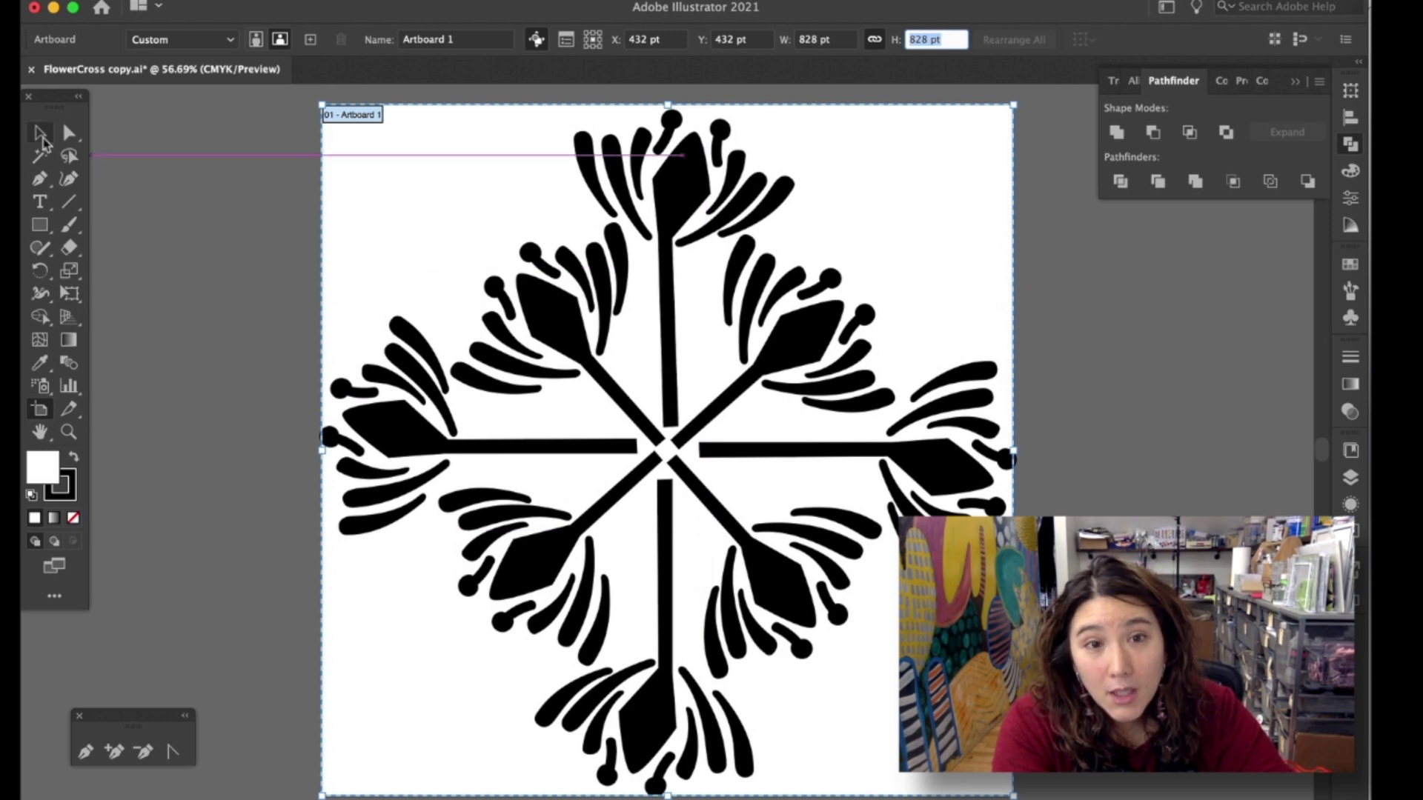
{"action": "left_click", "coordinate": [41, 136]}
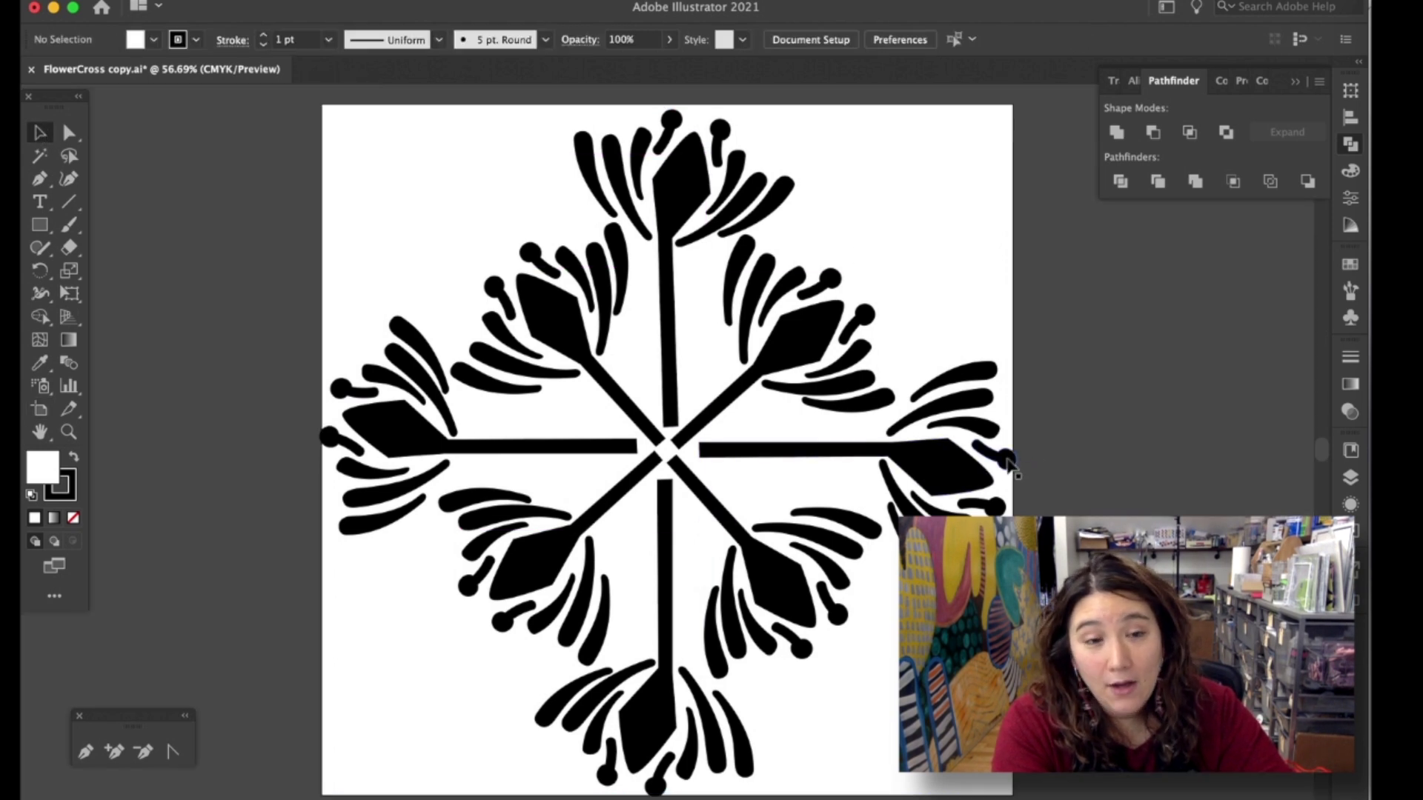
- Rotate the whole flower design 45° so it fits inside the 828 pt artboard
{"action": "left_click_drag", "start_coordinate": [280, 125], "coordinate": [1067, 777]}
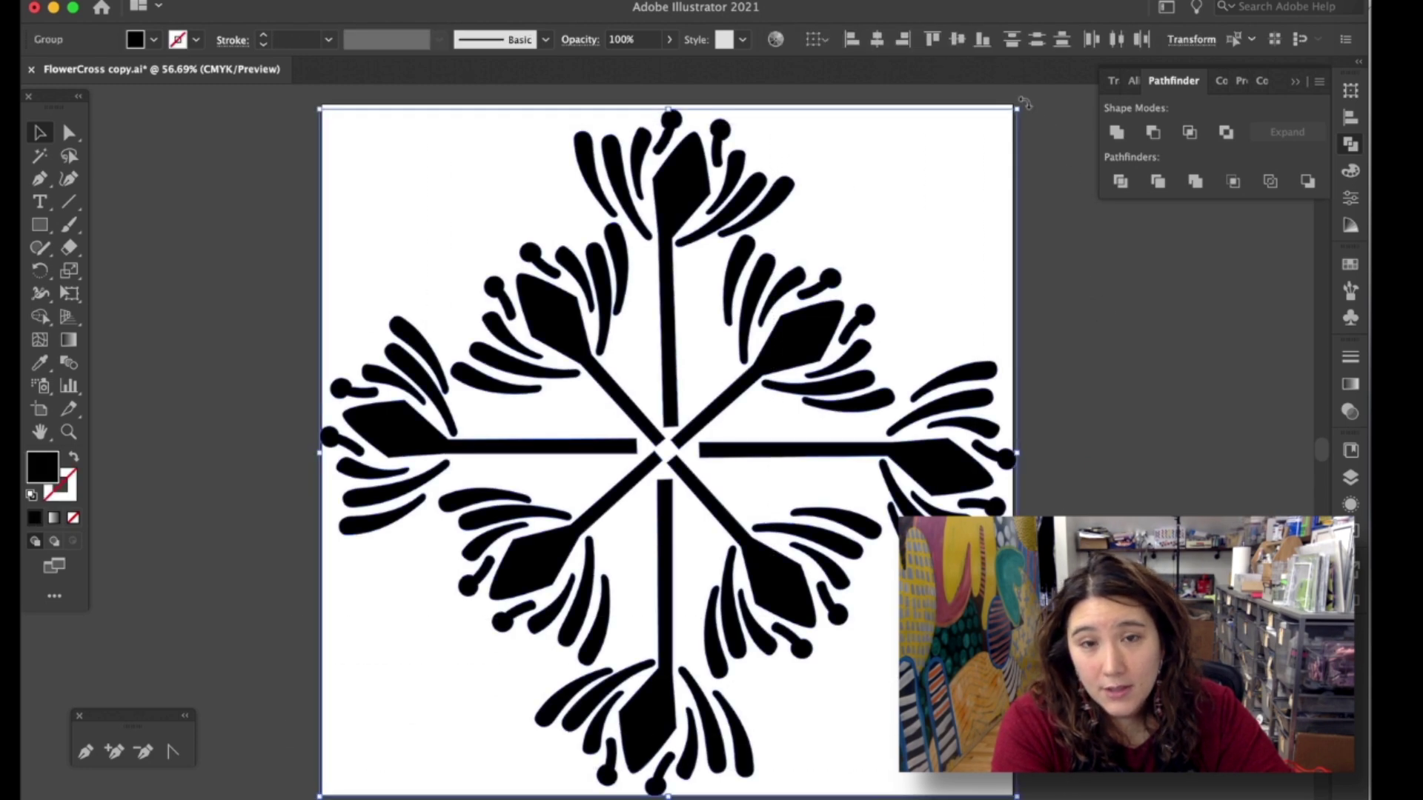
{"action": "left_click_drag", "start_coordinate": [1025, 103], "coordinate": [899, 448]}
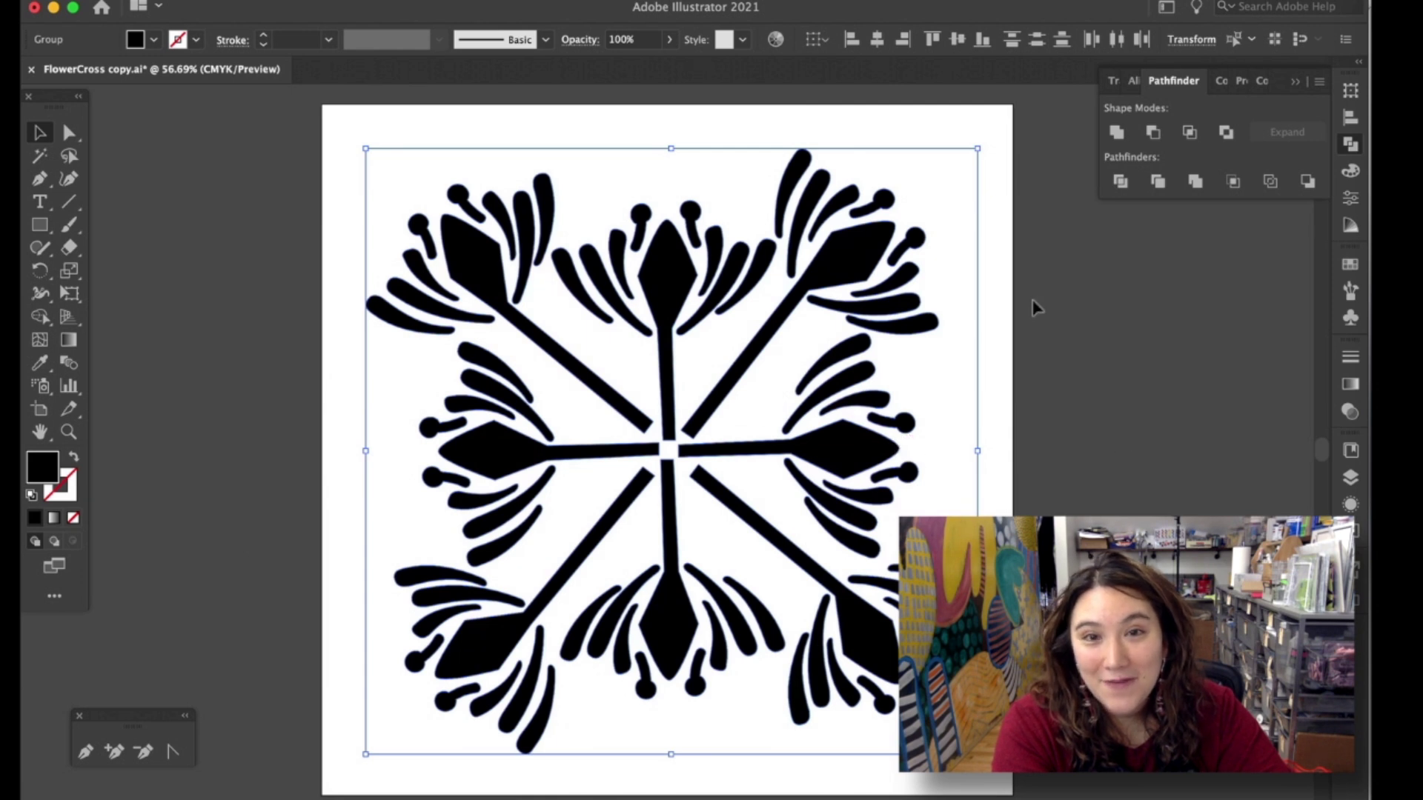
{"action": "left_click", "coordinate": [1067, 432]}
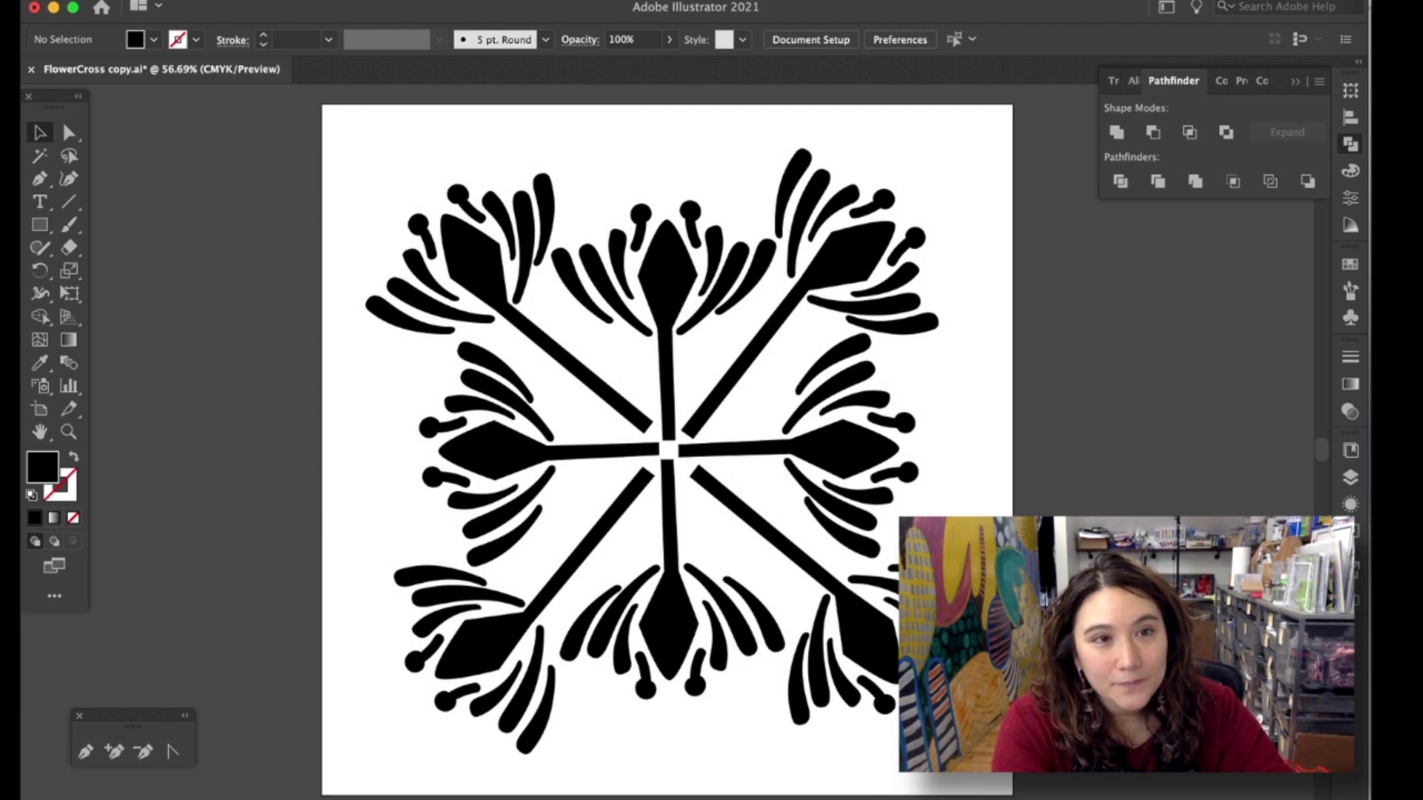
- Transfer the flower's FCM cut file via the Internet through Brother ScanNCut Link, accepting the preview
{"action": "left_click", "coordinate": [163, 0]}
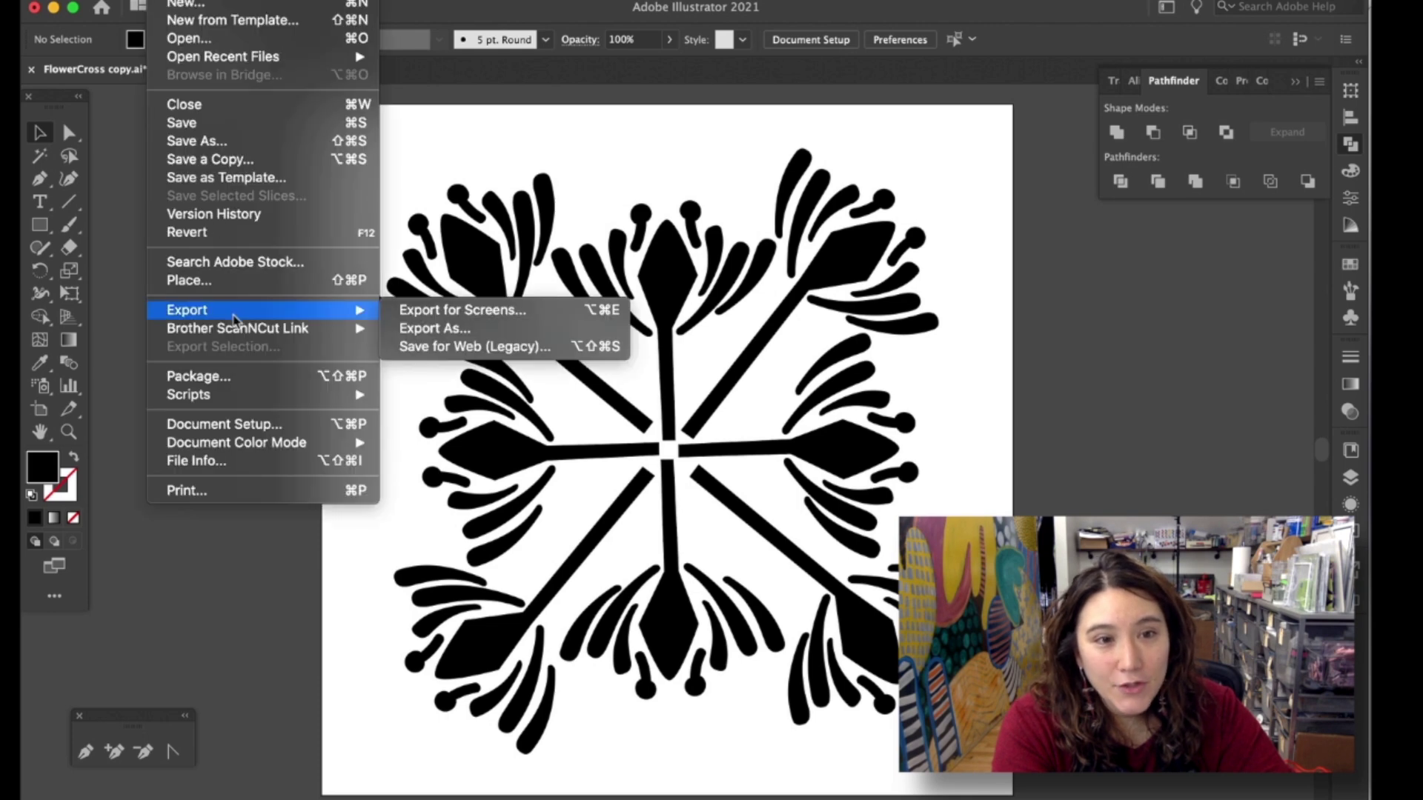
{"action": "mouse_move", "coordinate": [234, 326]}
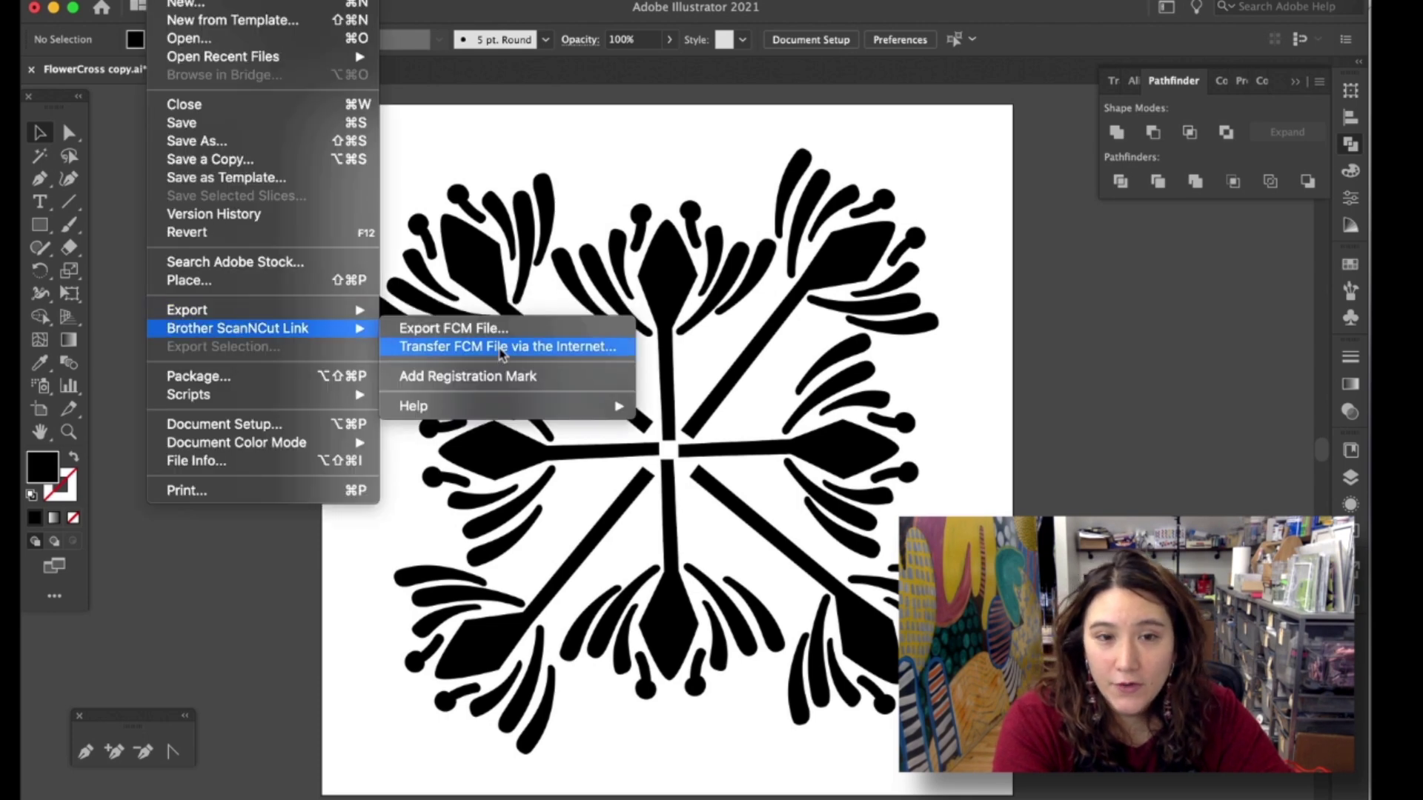
{"action": "left_click", "coordinate": [501, 349]}
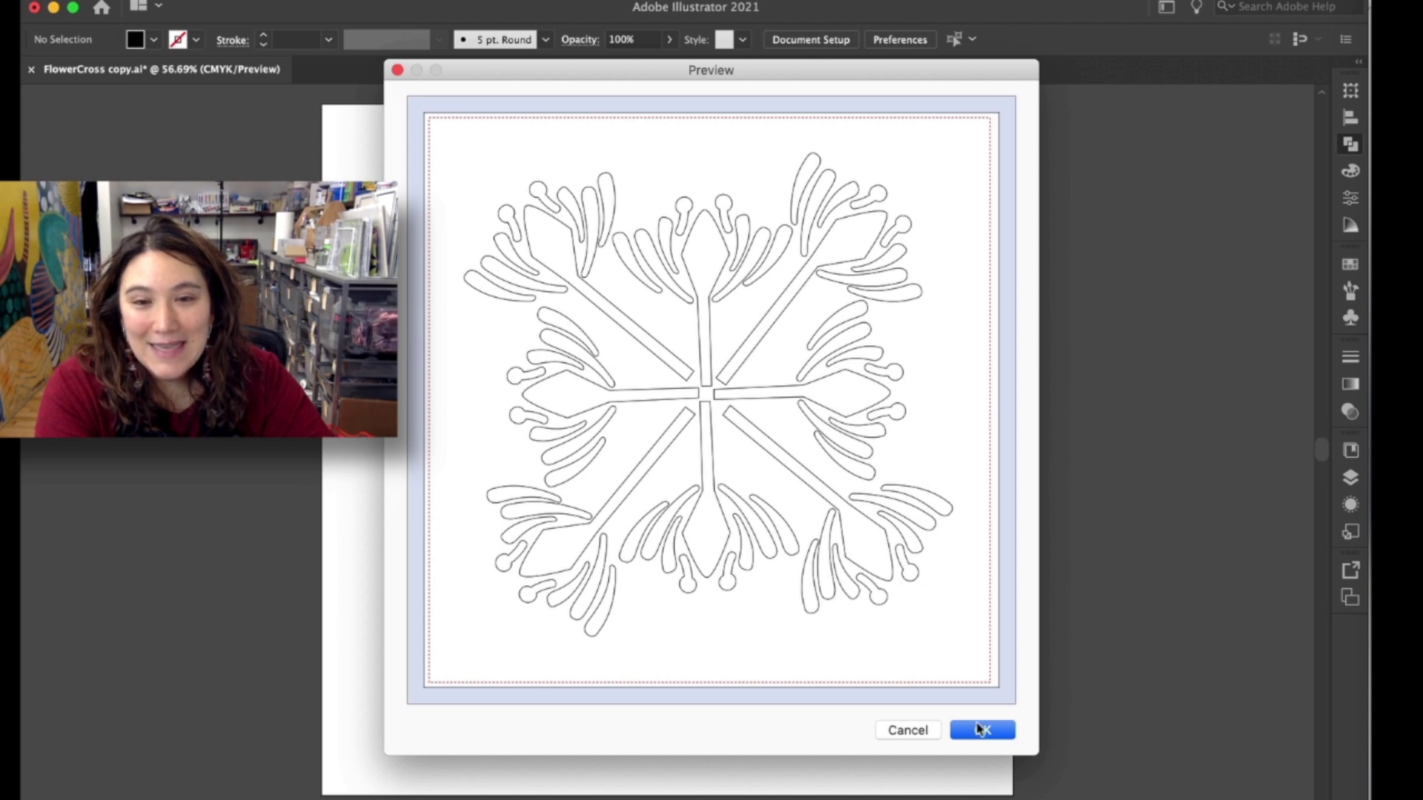
{"action": "left_click", "coordinate": [980, 730]}
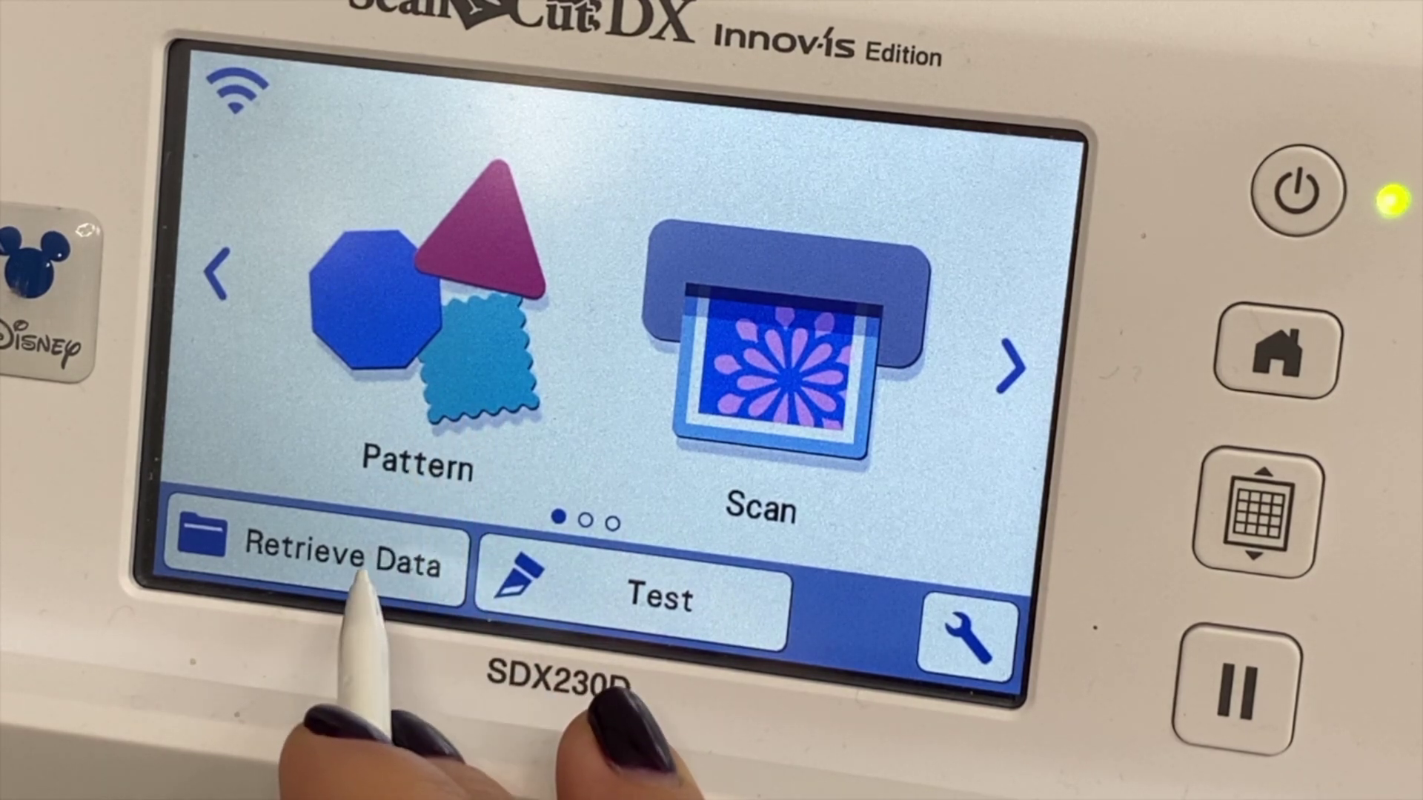
- On the ScanNCut, retrieve the flower design from the computer over Wi-Fi and choose Cut mode
{"action": "left_click", "coordinate": [370, 526]}
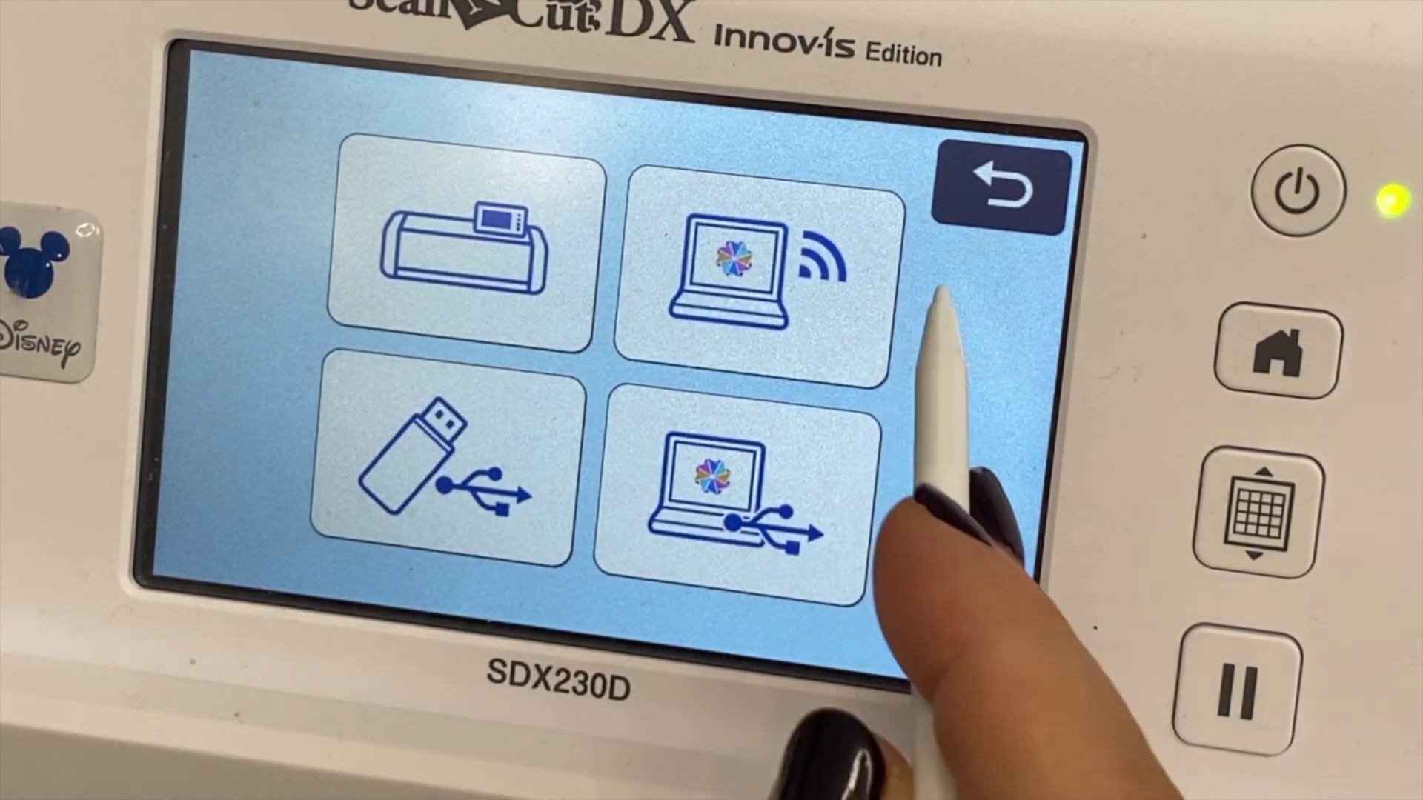
{"action": "left_click", "coordinate": [783, 348]}
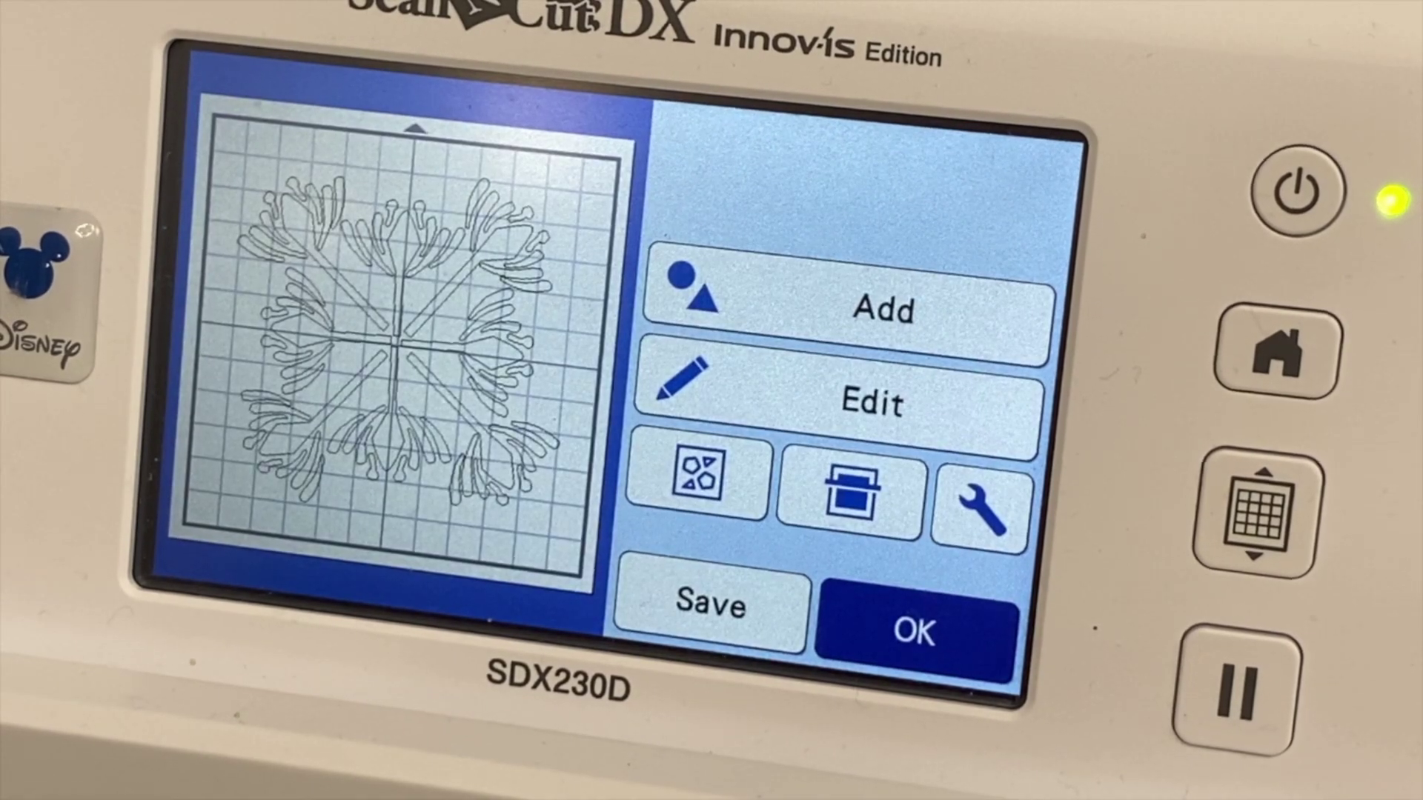
{"action": "left_click", "coordinate": [913, 639]}
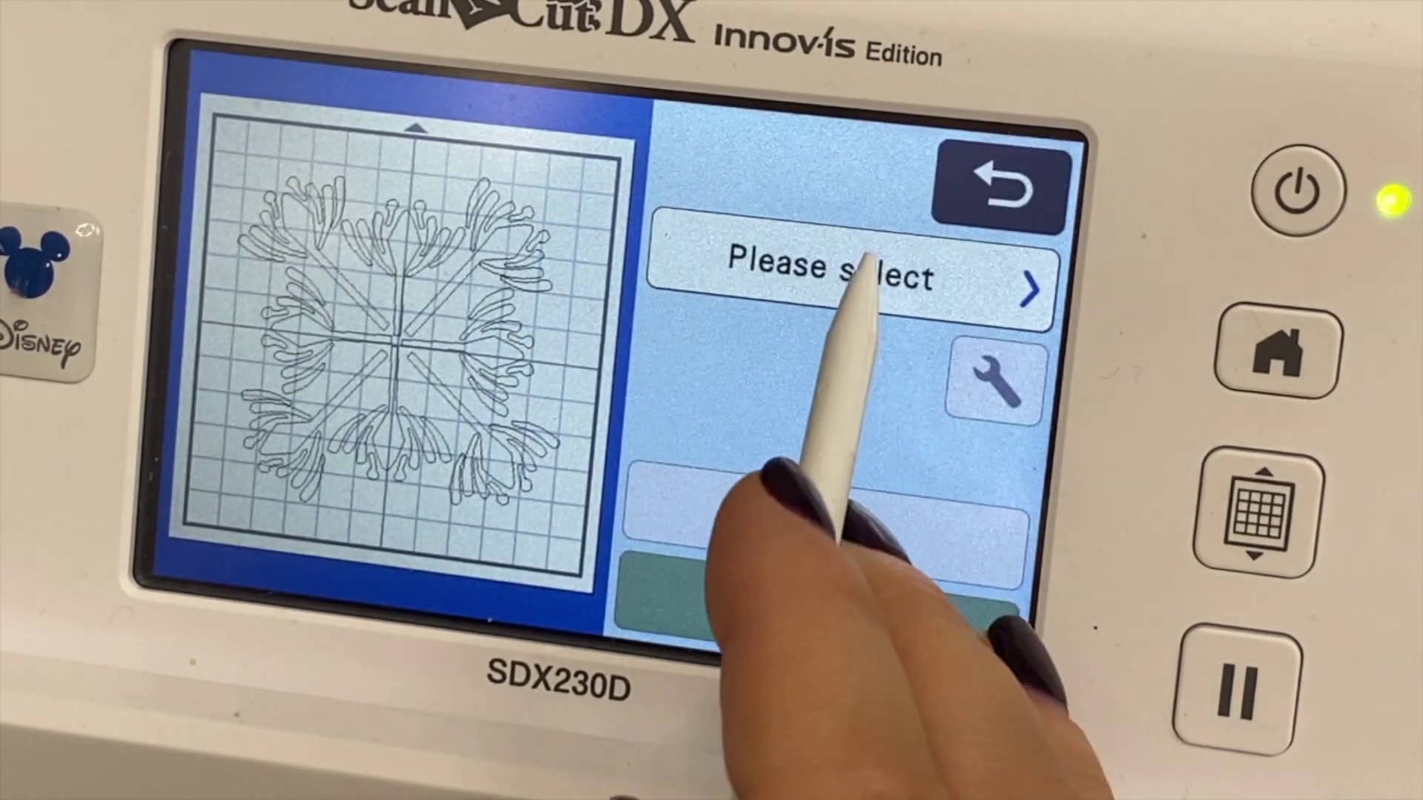
{"action": "left_click", "coordinate": [834, 276]}
{"action": "left_click", "coordinate": [264, 296]}
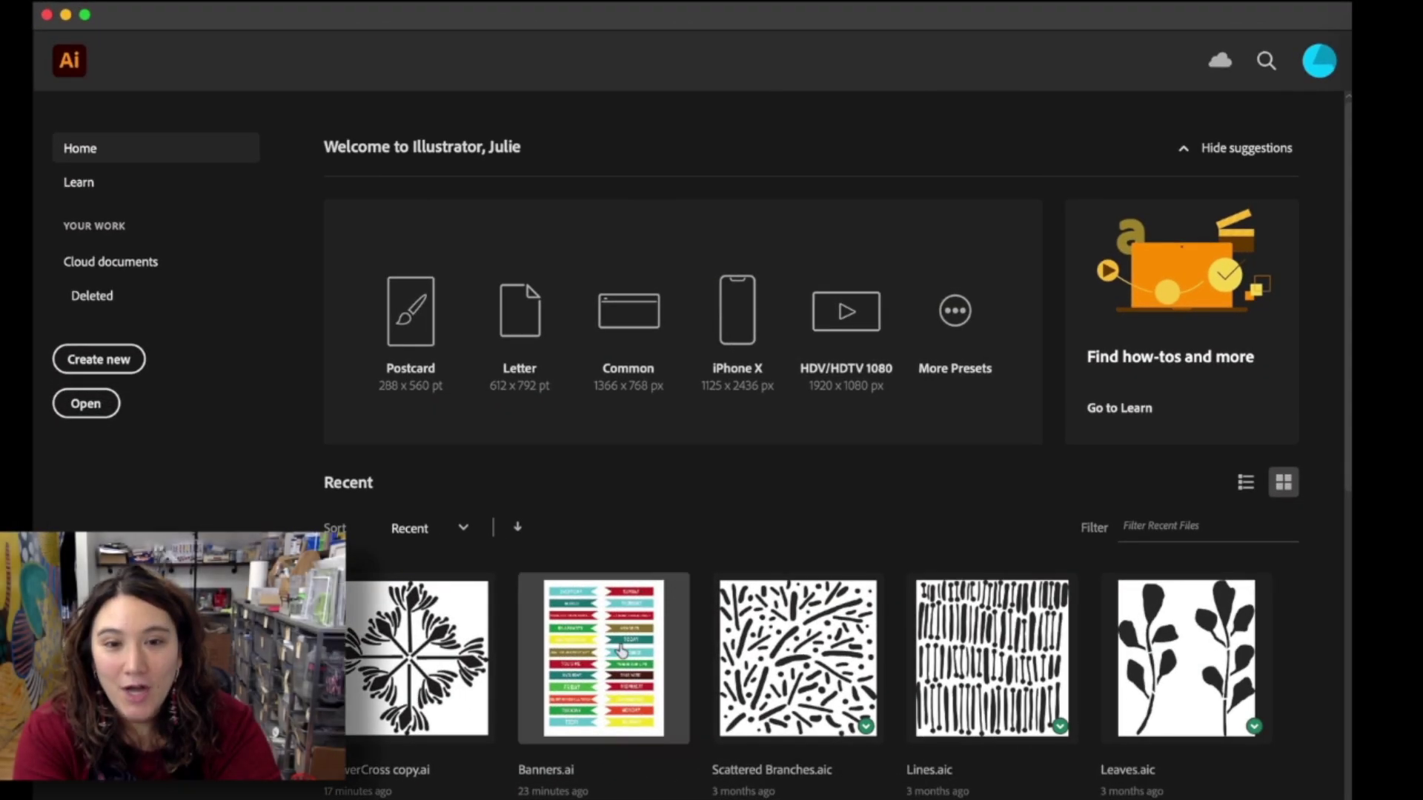
- Open Banners.ai from the Recent thumbnails on the Illustrator Home screen
{"action": "left_click", "coordinate": [621, 651]}
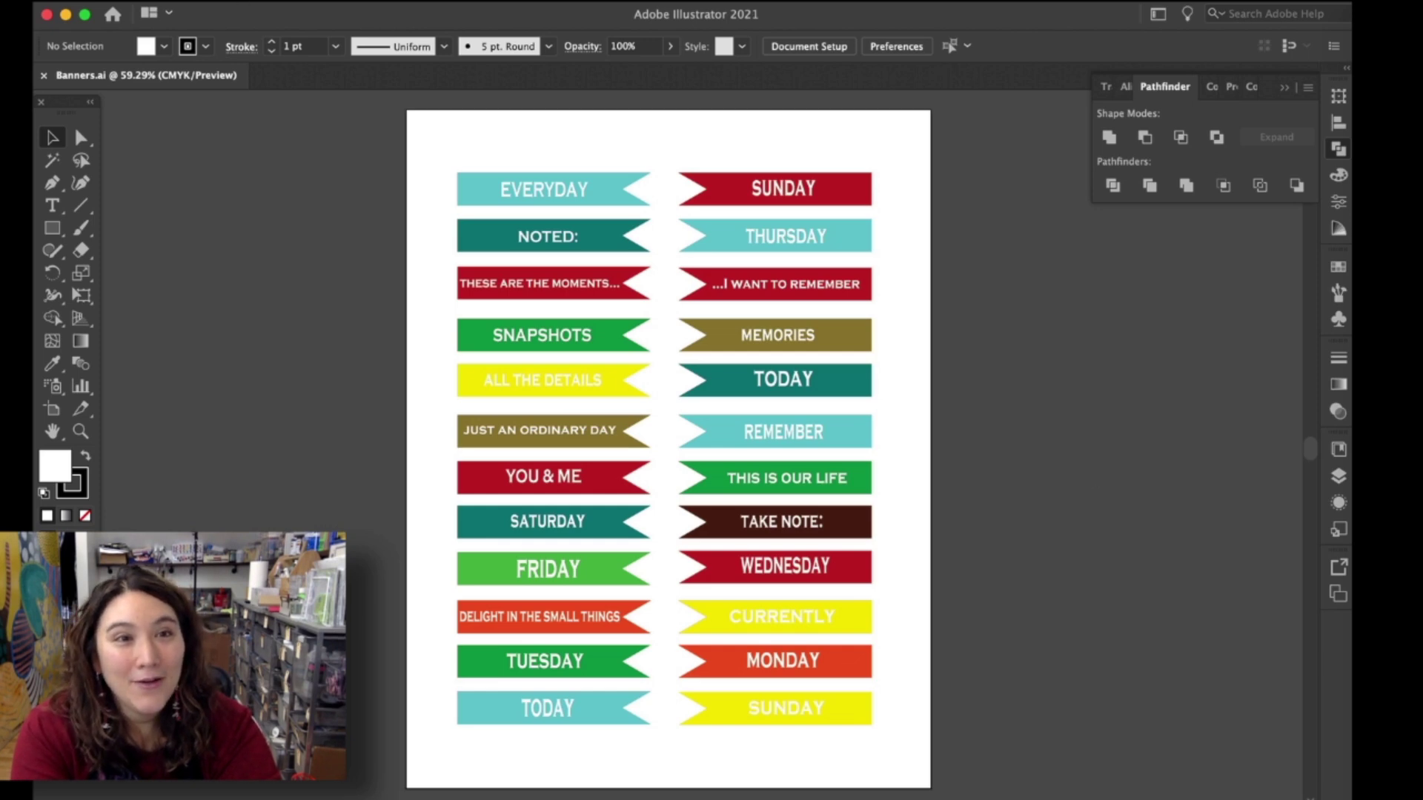
- Add ScanNCut registration marks via Brother ScanNCut Link and confirm the Do Not Scale print settings
{"action": "left_click", "coordinate": [175, 0]}
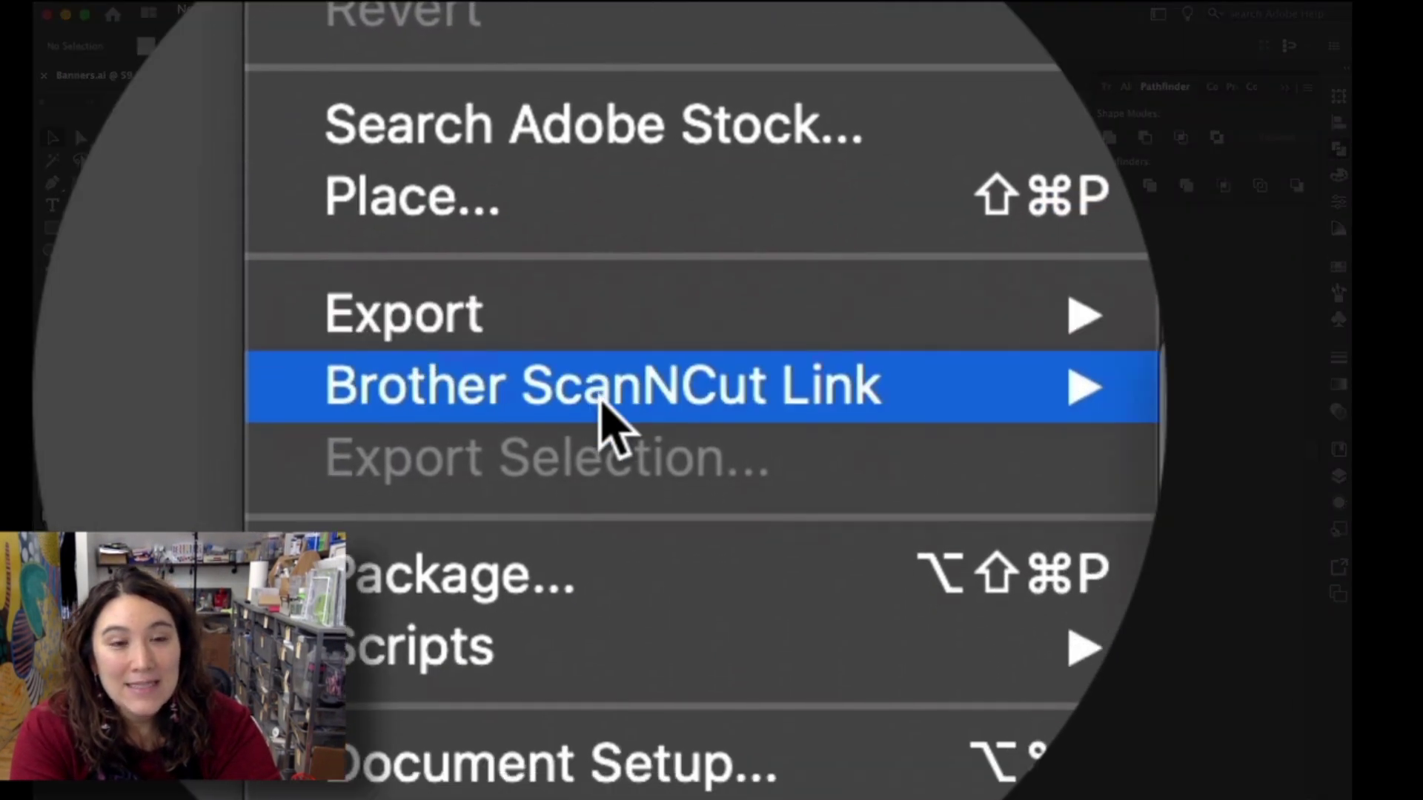
{"action": "mouse_move", "coordinate": [608, 426]}
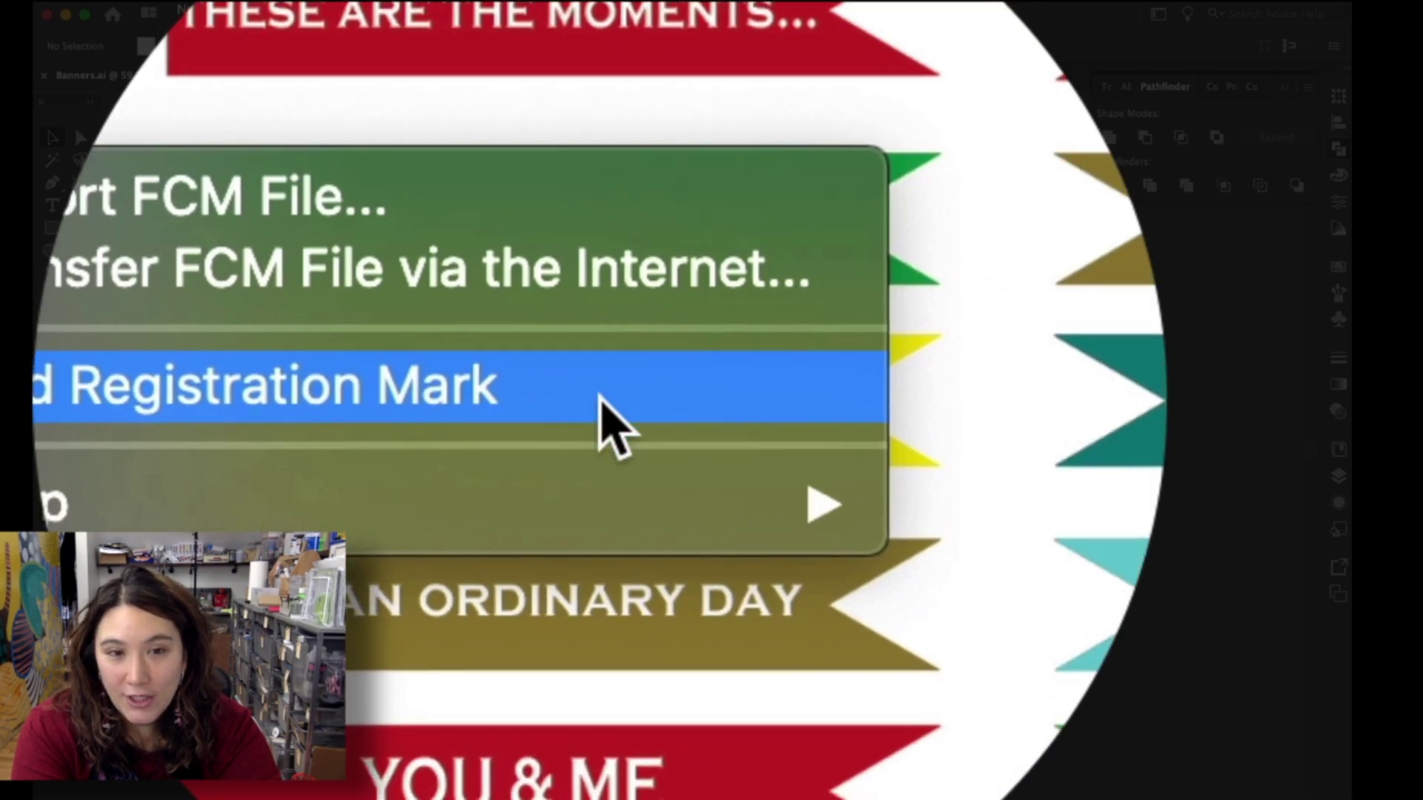
{"action": "left_click", "coordinate": [600, 396]}
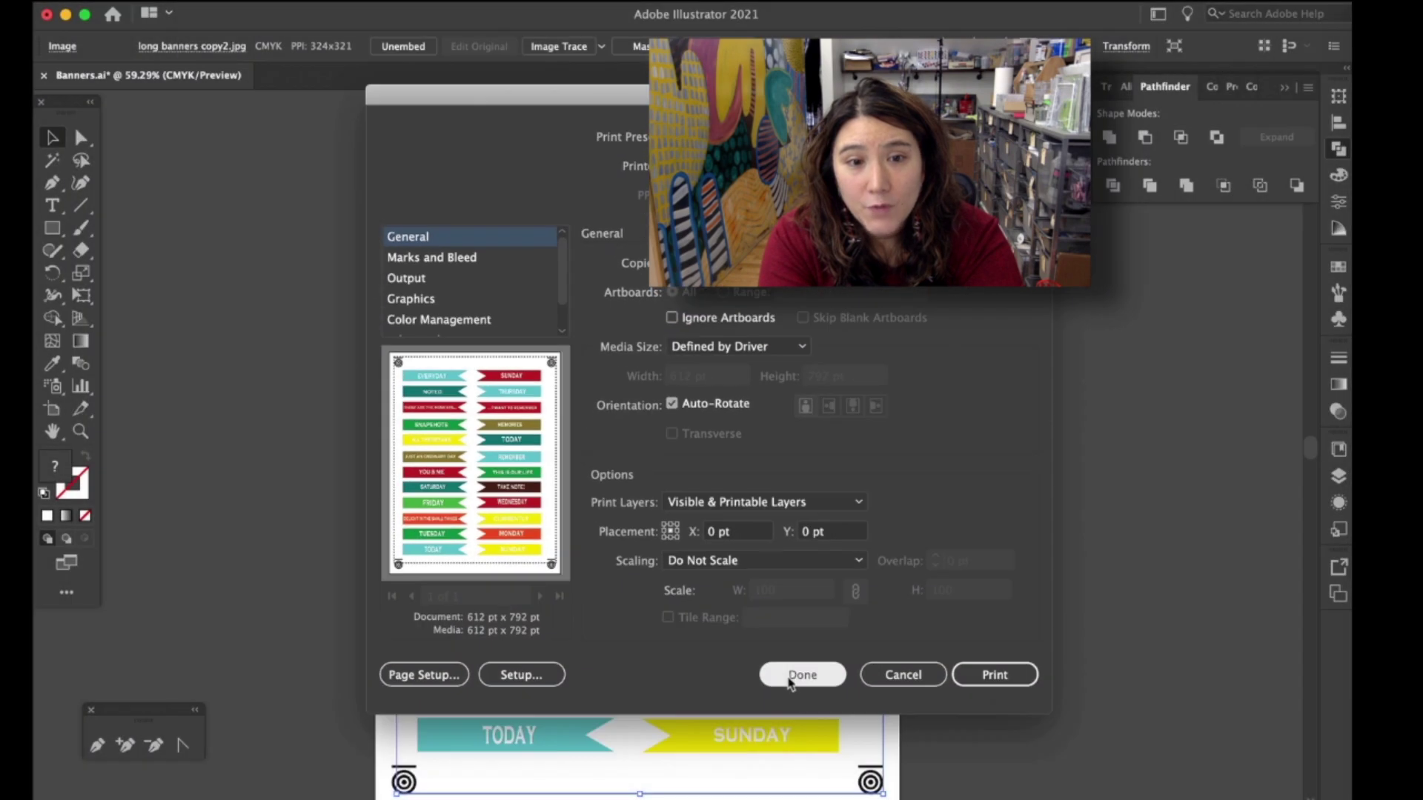
{"action": "left_click", "coordinate": [794, 674]}
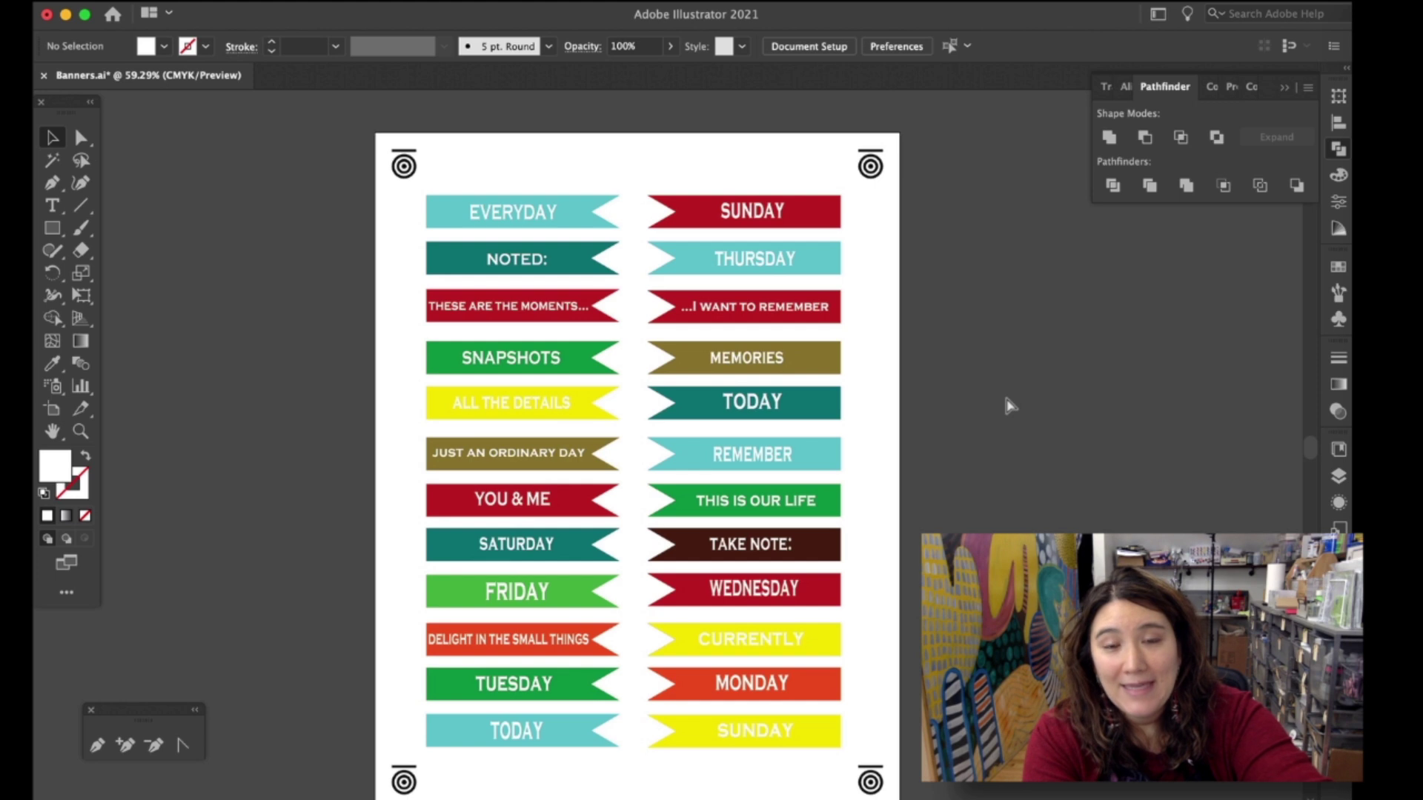
- Undo the registration marks and narrow the artboard to 8 in (576 pt) wide
{"action": "key", "text": "super+a"}
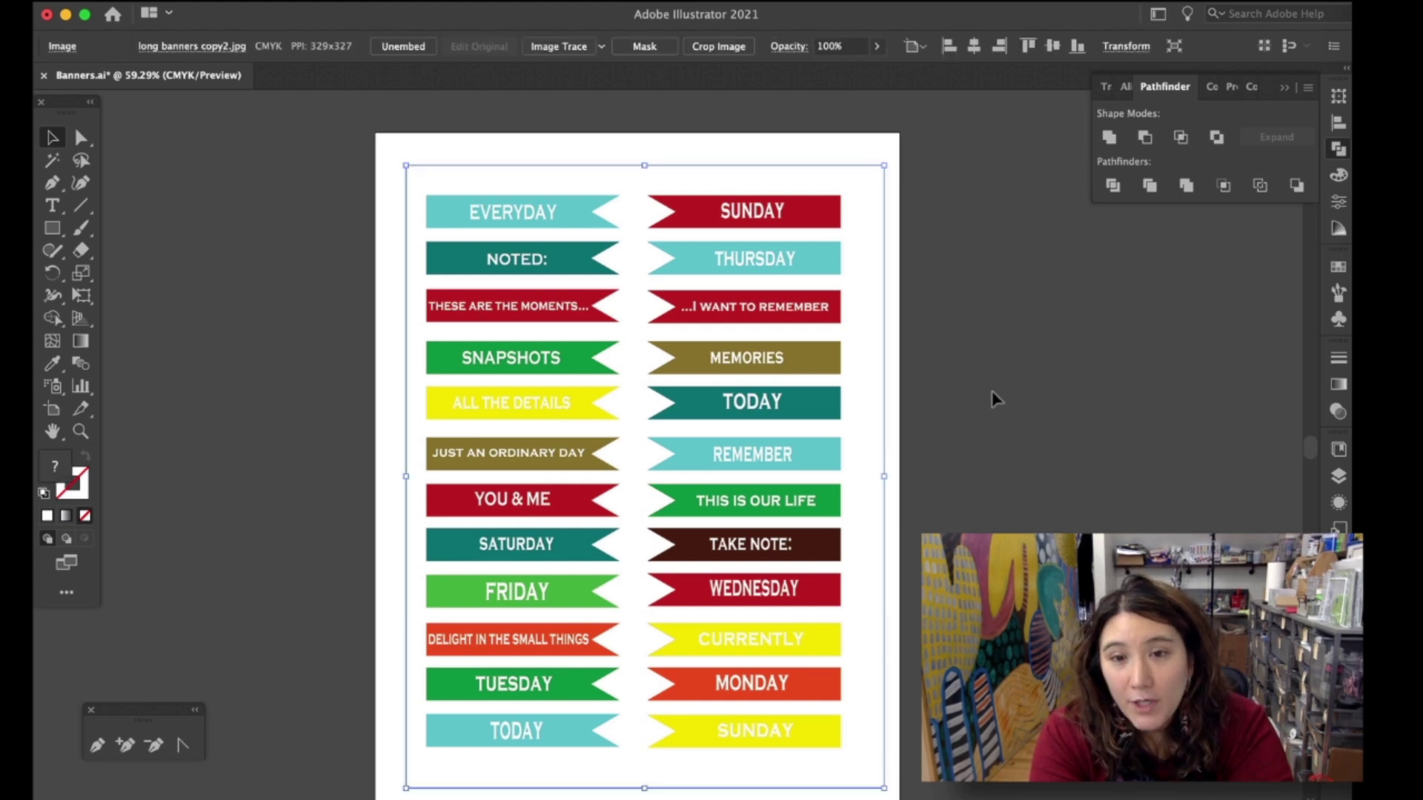
{"action": "left_click", "coordinate": [52, 414]}
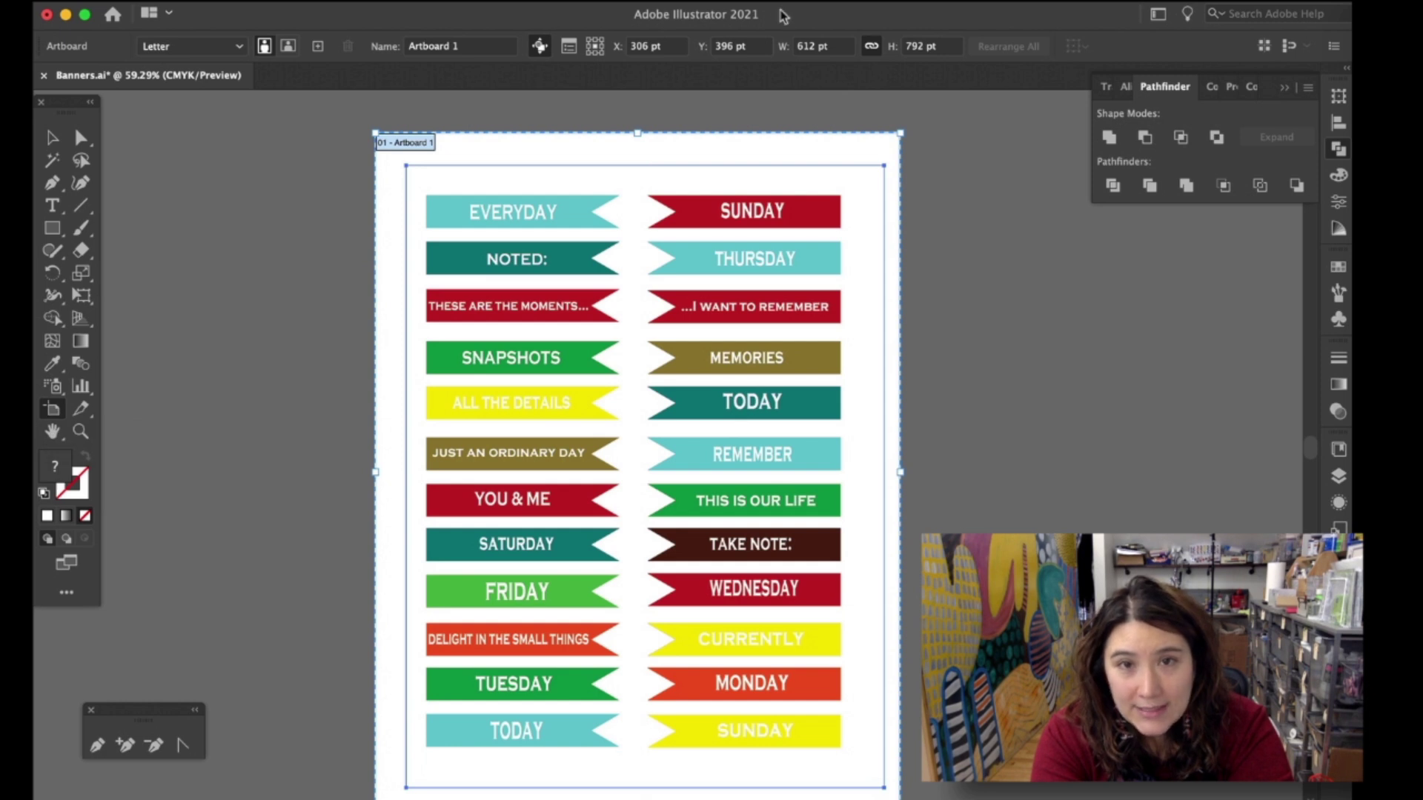
{"action": "left_click", "coordinate": [839, 48]}
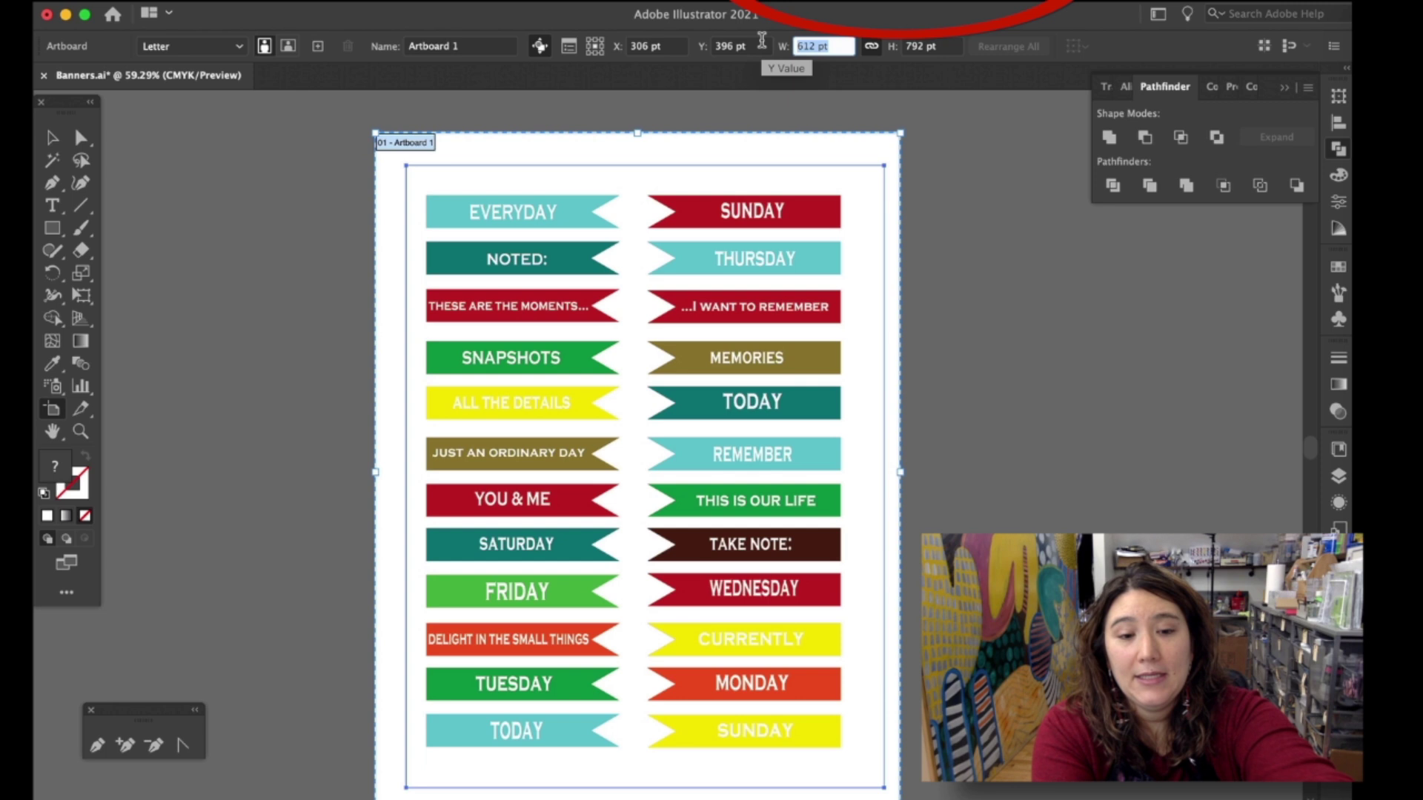
{"action": "type", "text": "8"}
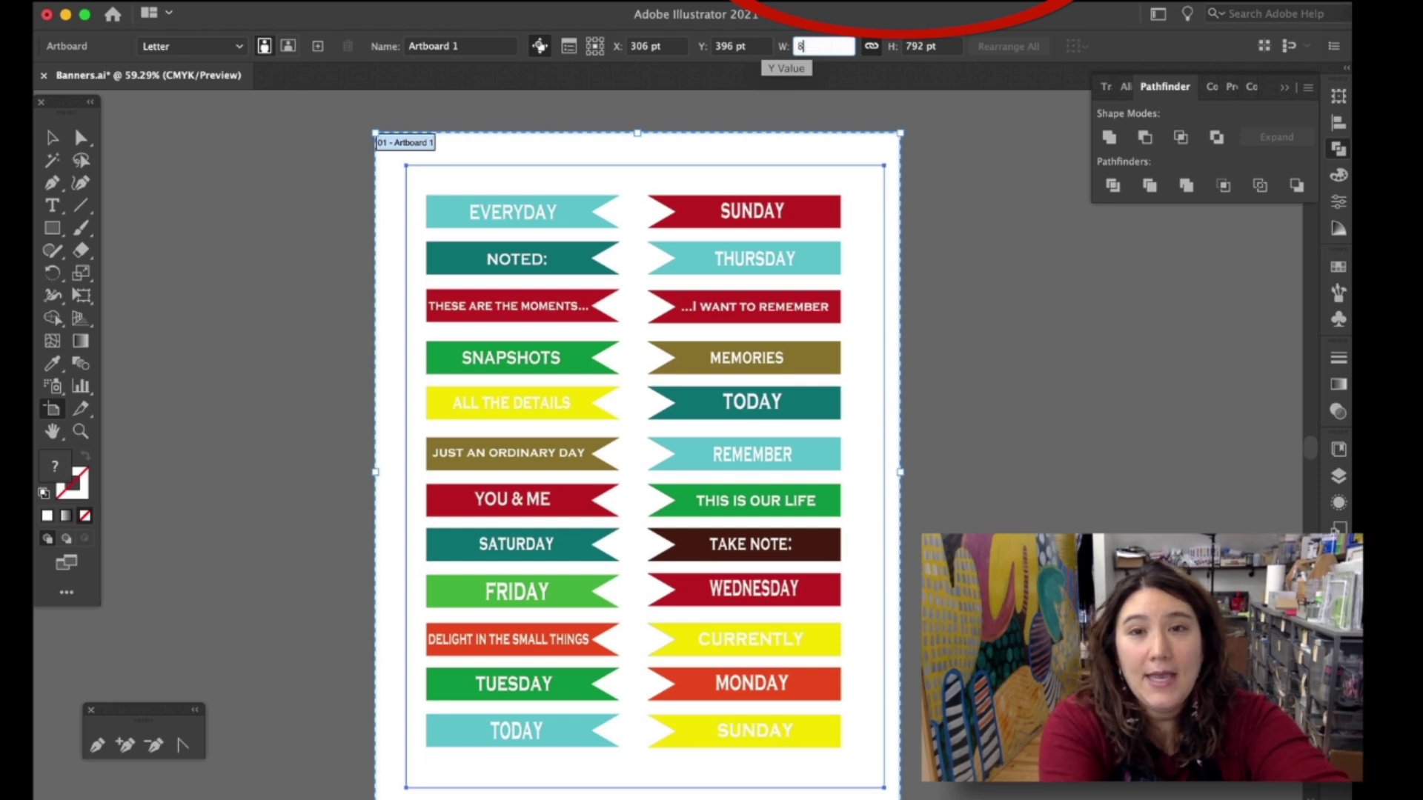
{"action": "type", "text": "."}
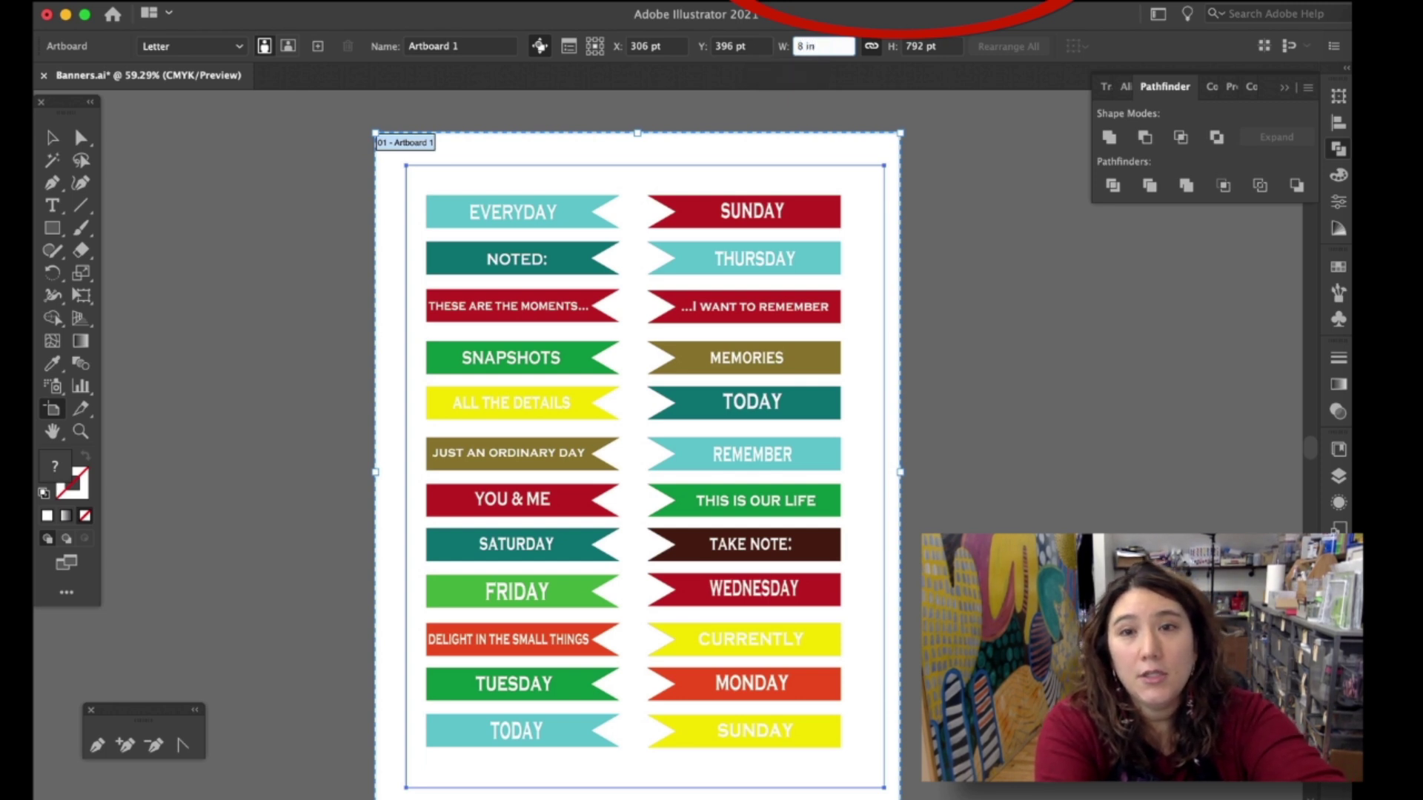
{"action": "key", "text": "Tab"}
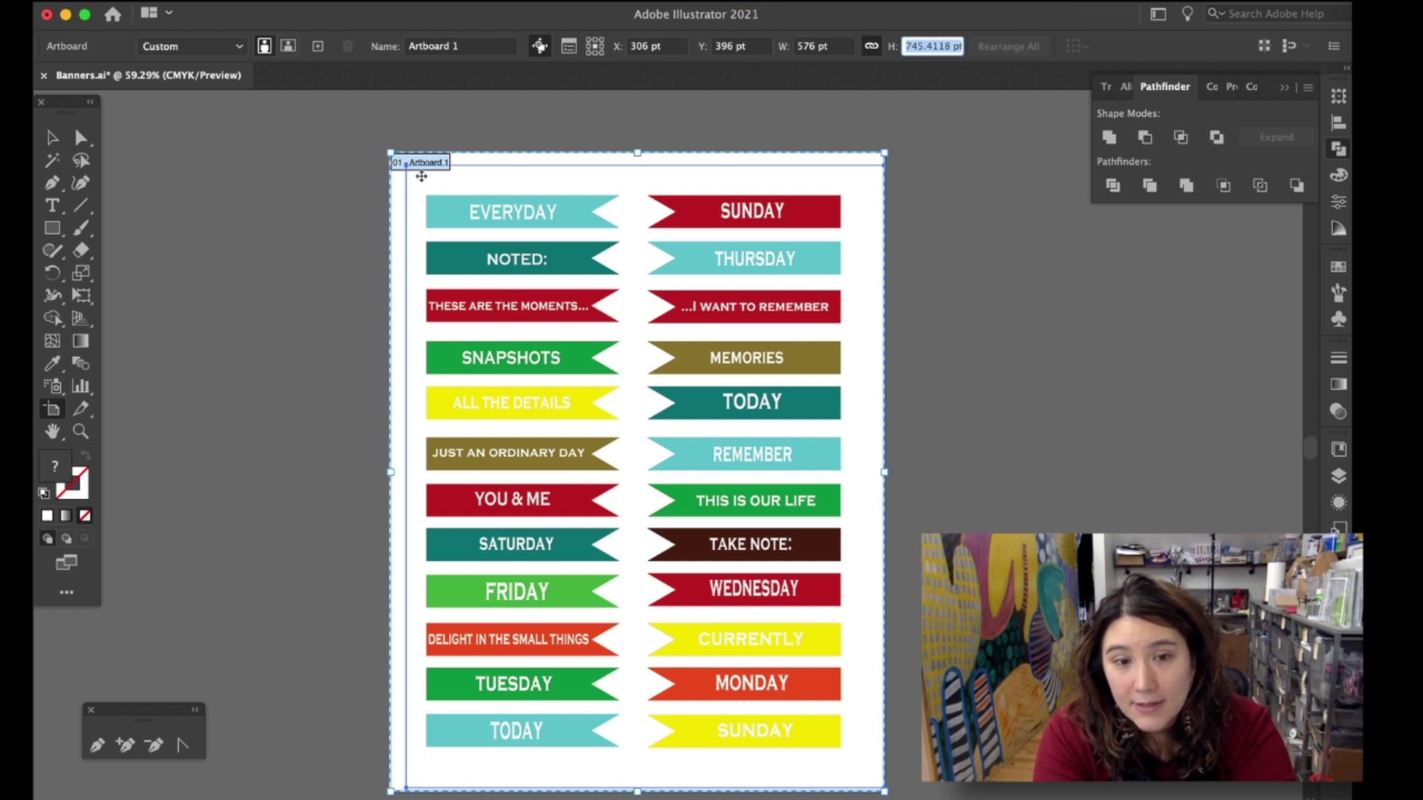
- Add ScanNCut registration marks at the resized artboard's corners
{"action": "left_click", "coordinate": [172, 0]}
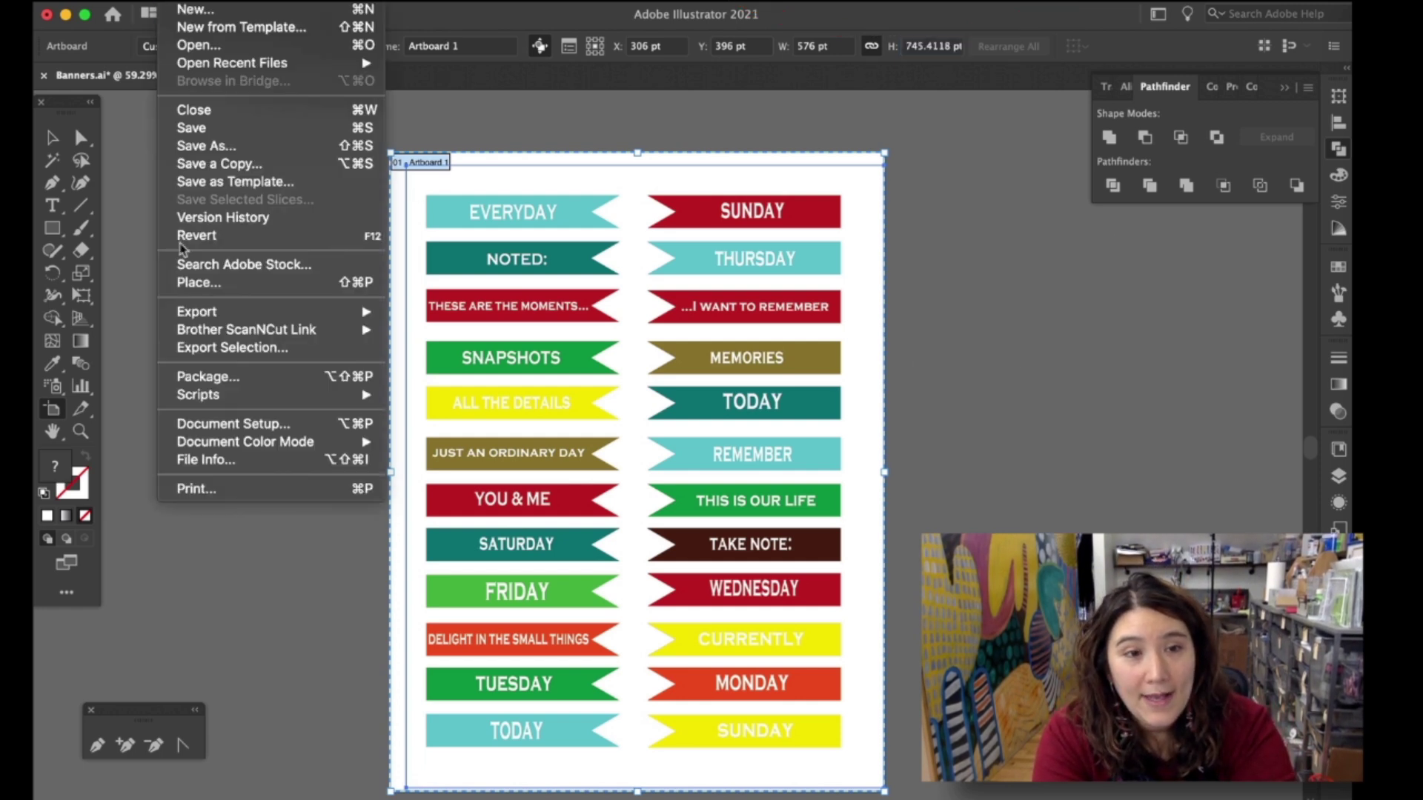
{"action": "mouse_move", "coordinate": [187, 335]}
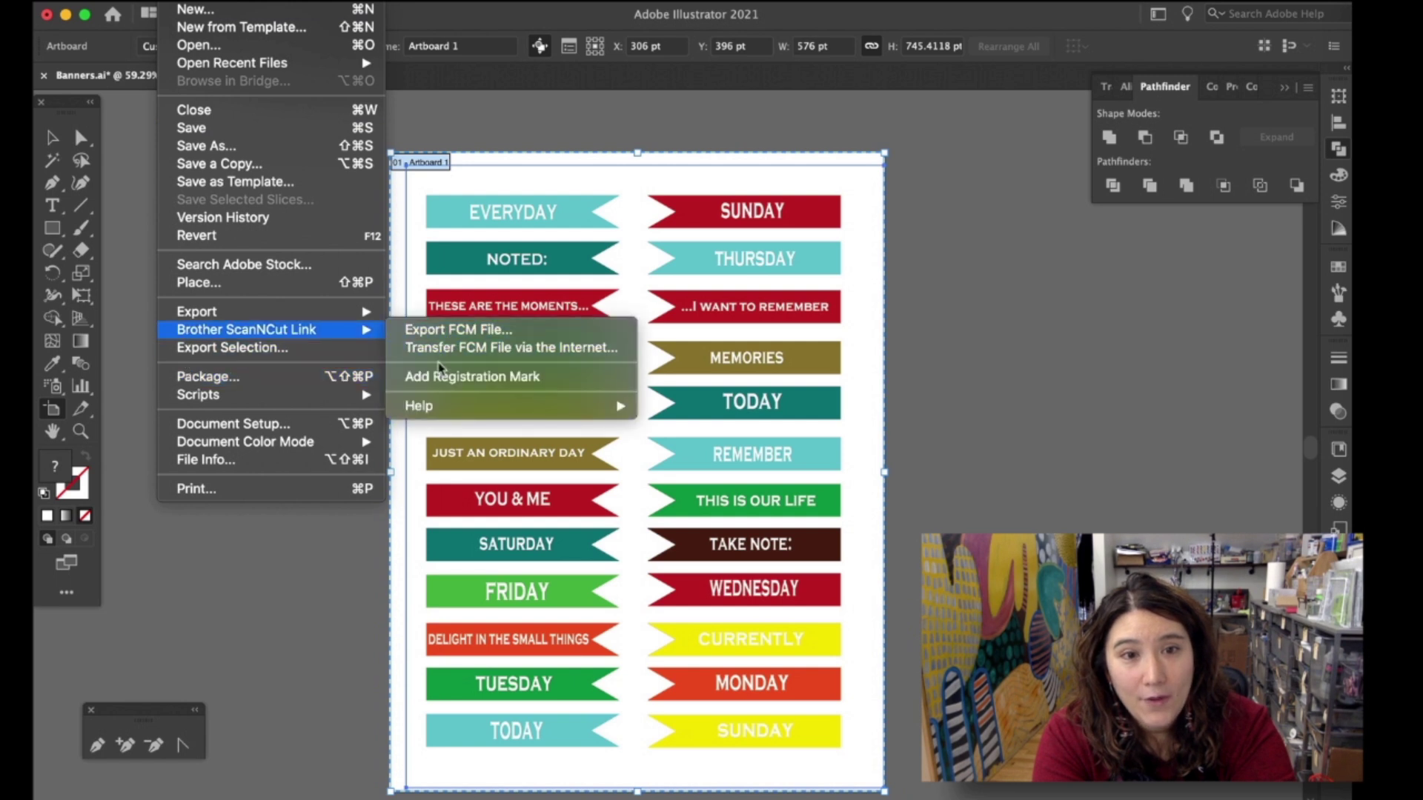
{"action": "left_click", "coordinate": [433, 375]}
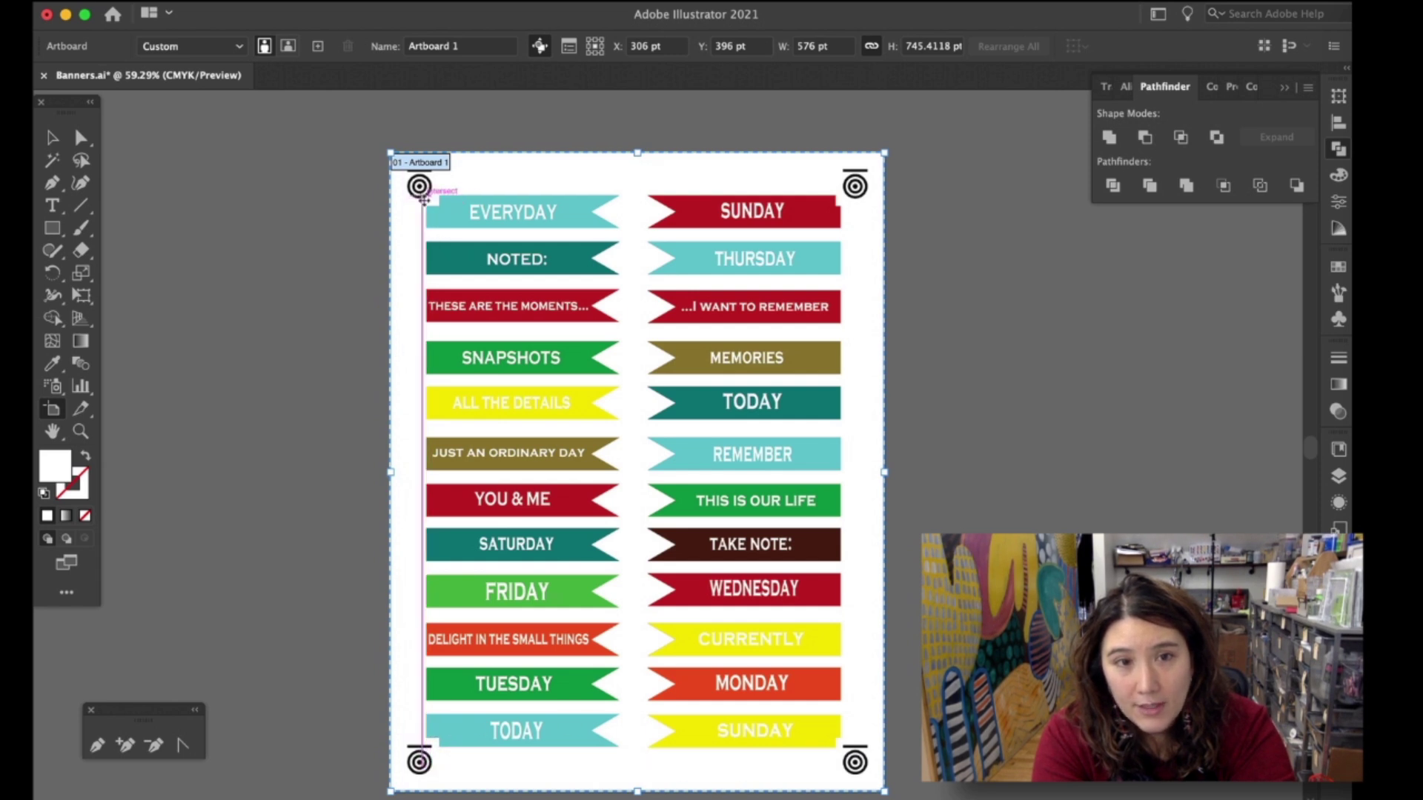
- Shrink the banner image and nudge it into place inside the four registration marks
{"action": "key", "text": "v"}
{"action": "left_click_drag", "start_coordinate": [885, 153], "coordinate": [863, 185]}
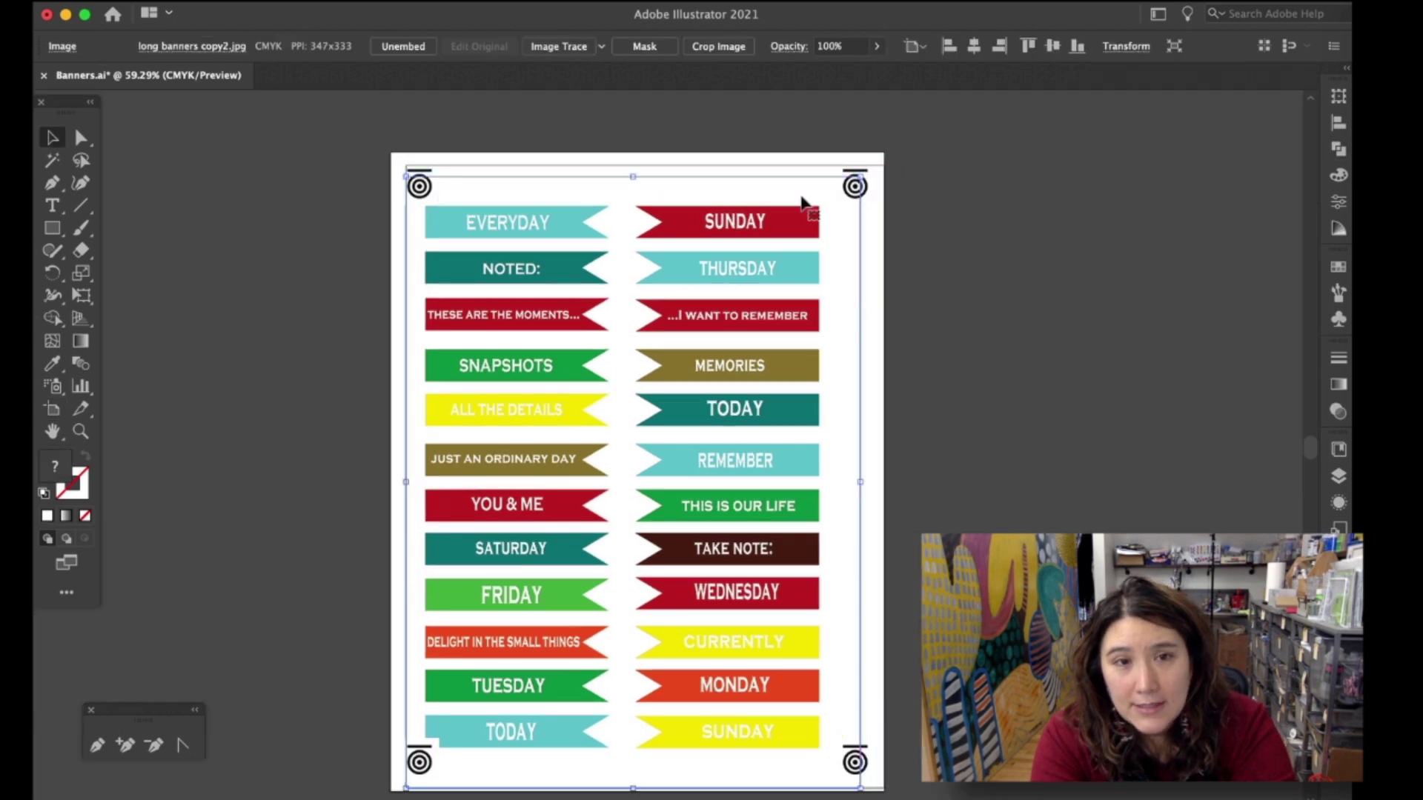
{"action": "left_click_drag", "start_coordinate": [763, 226], "coordinate": [781, 224]}
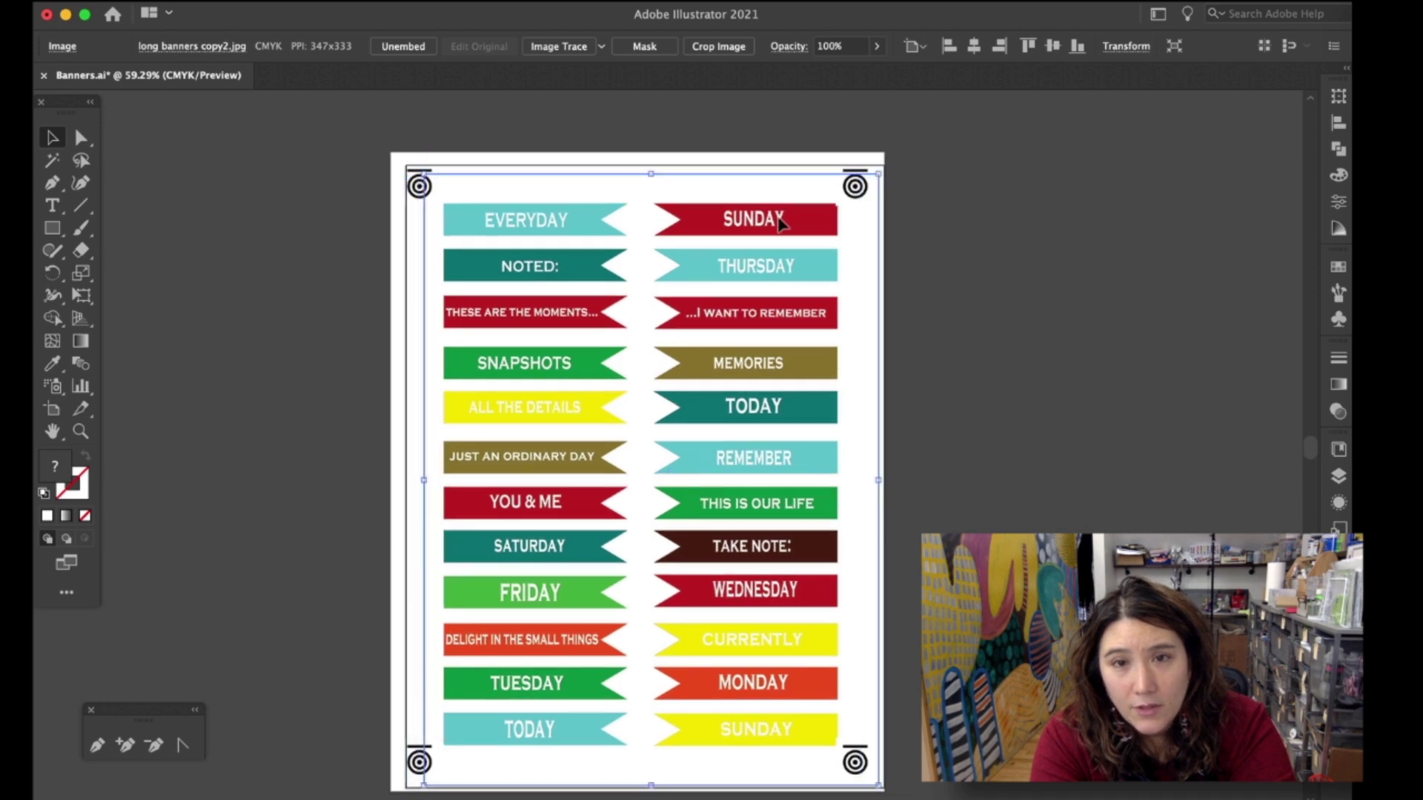
{"action": "key", "text": "Down"}
{"action": "key", "text": "Down"}
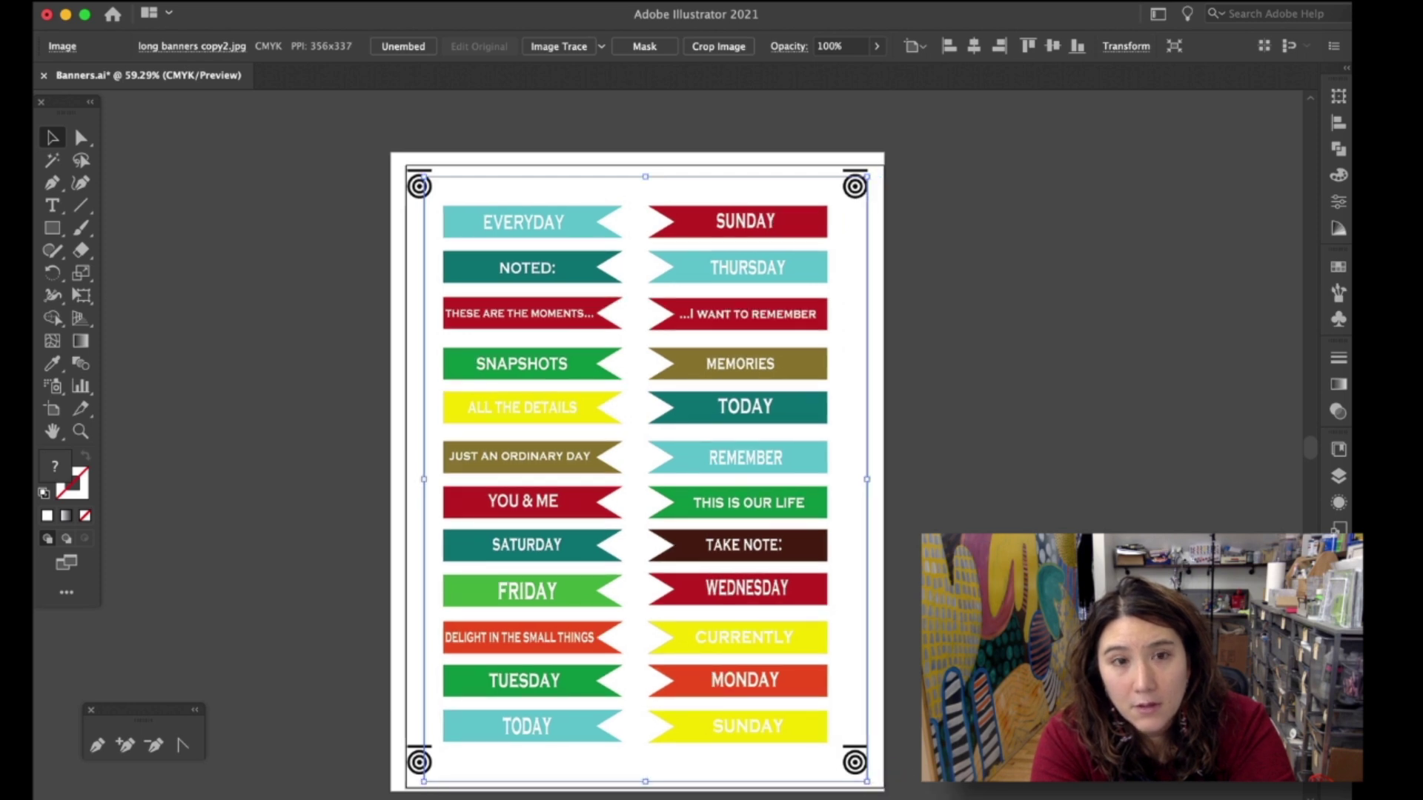
{"action": "left_click", "coordinate": [1038, 437]}
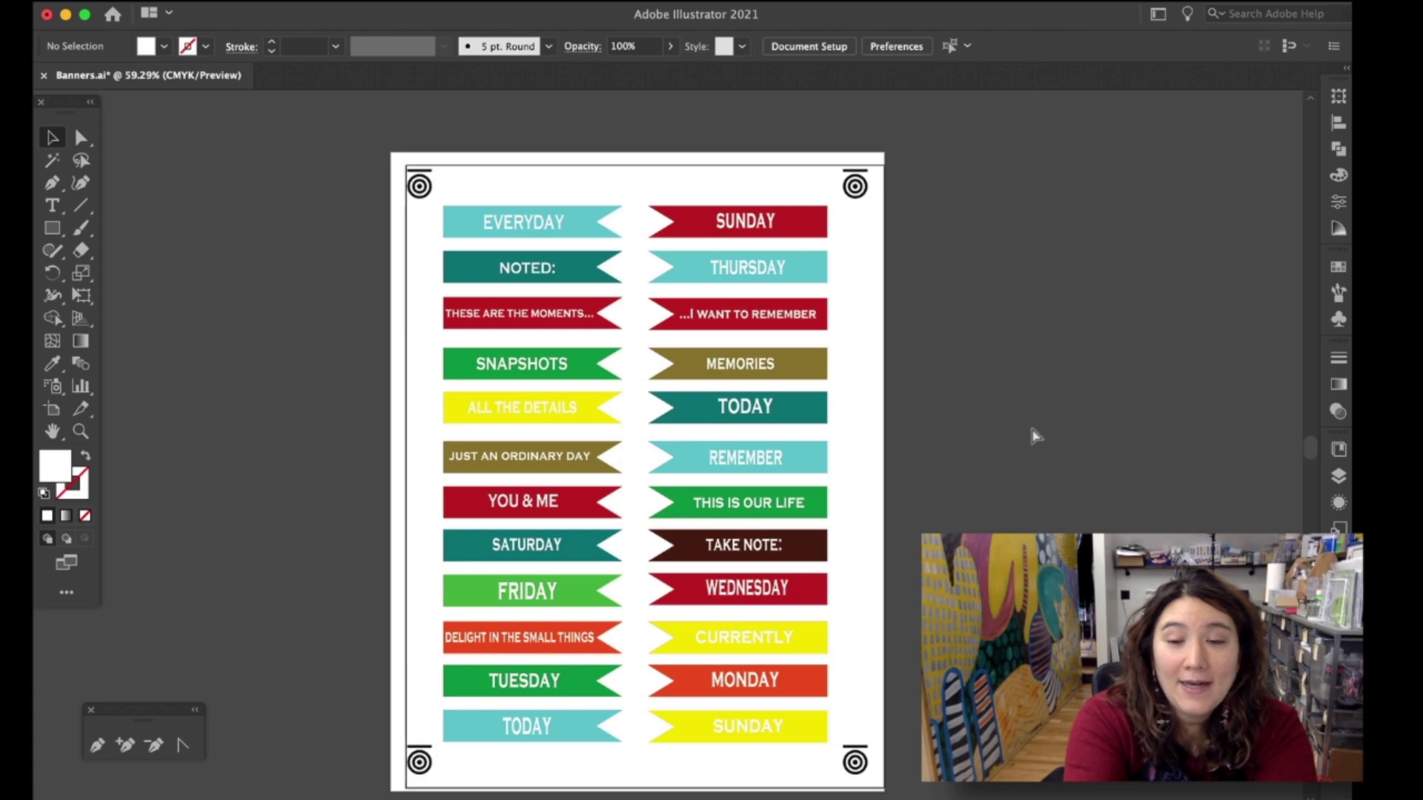
- Print the Banners.ai sheet with its four registration marks
{"action": "key", "text": "super+p"}
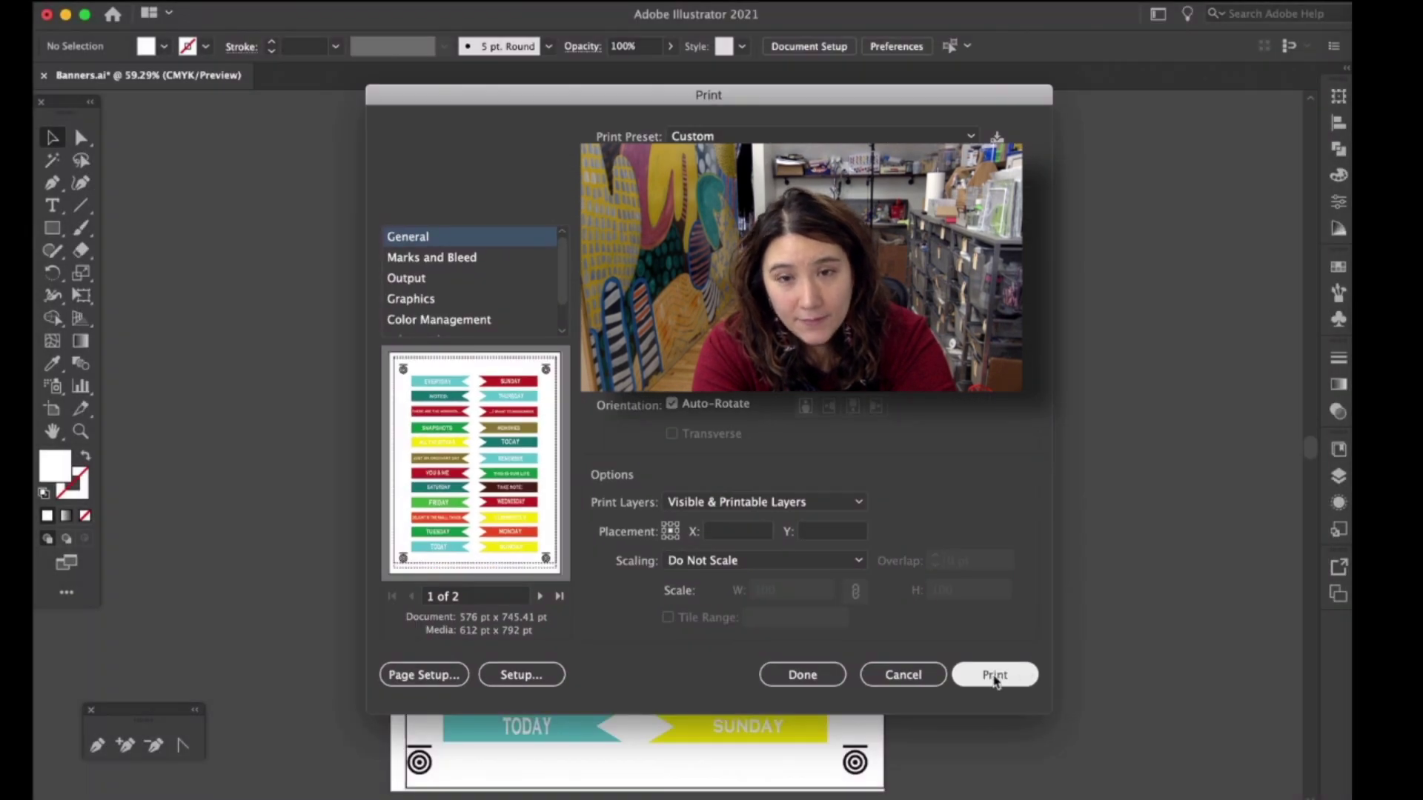
{"action": "left_click", "coordinate": [995, 674]}
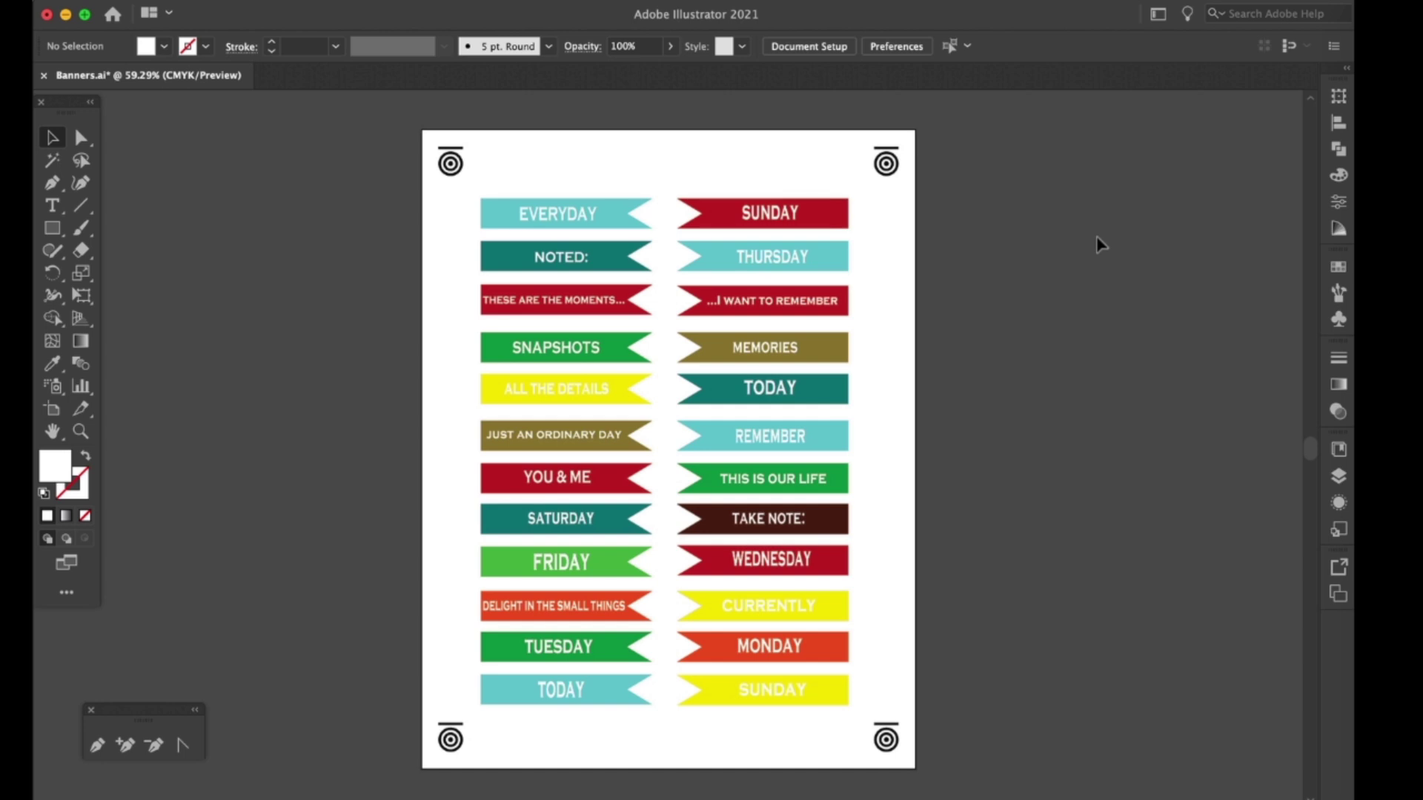
- Image-trace the placed banner picture with the Silhouettes preset
{"action": "left_click", "coordinate": [629, 230]}
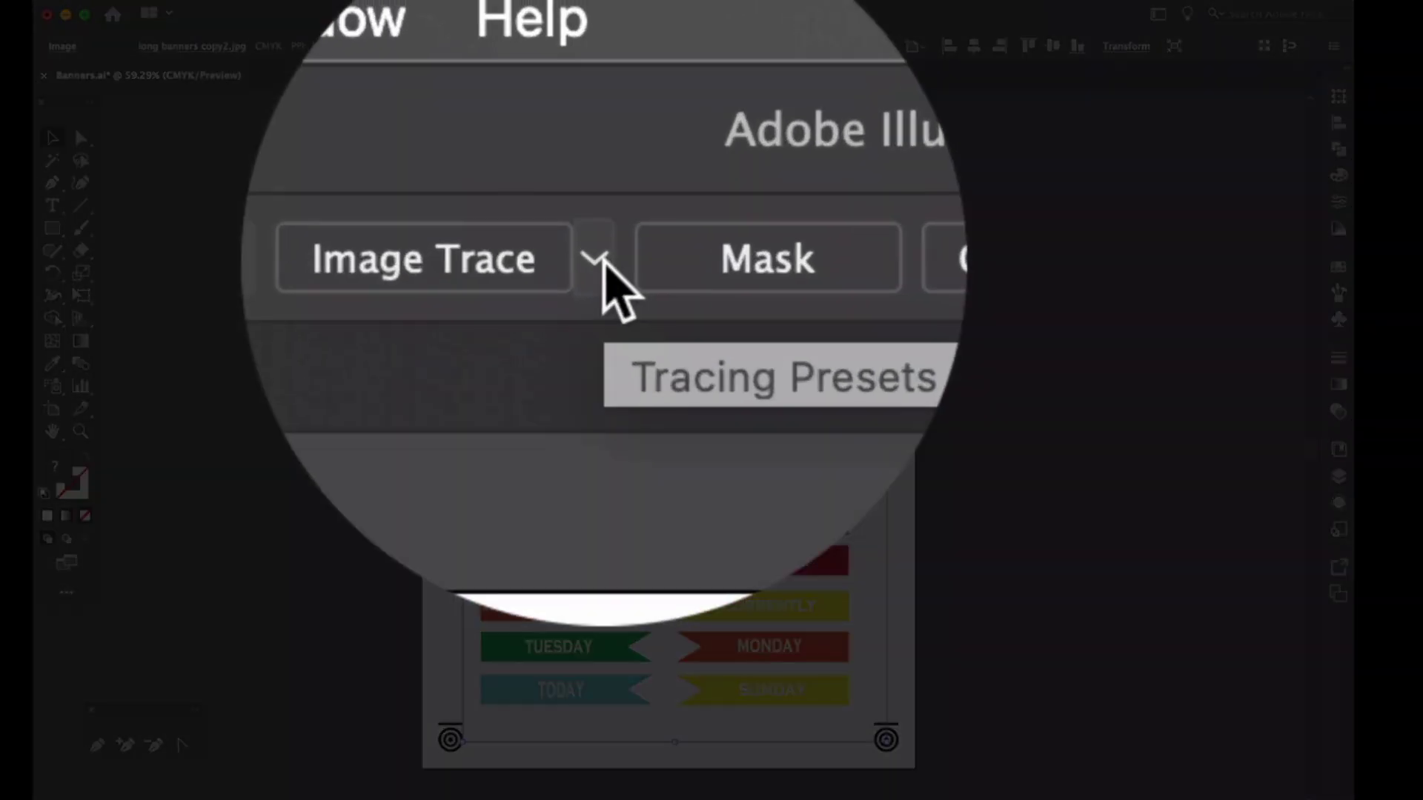
{"action": "left_click", "coordinate": [602, 49]}
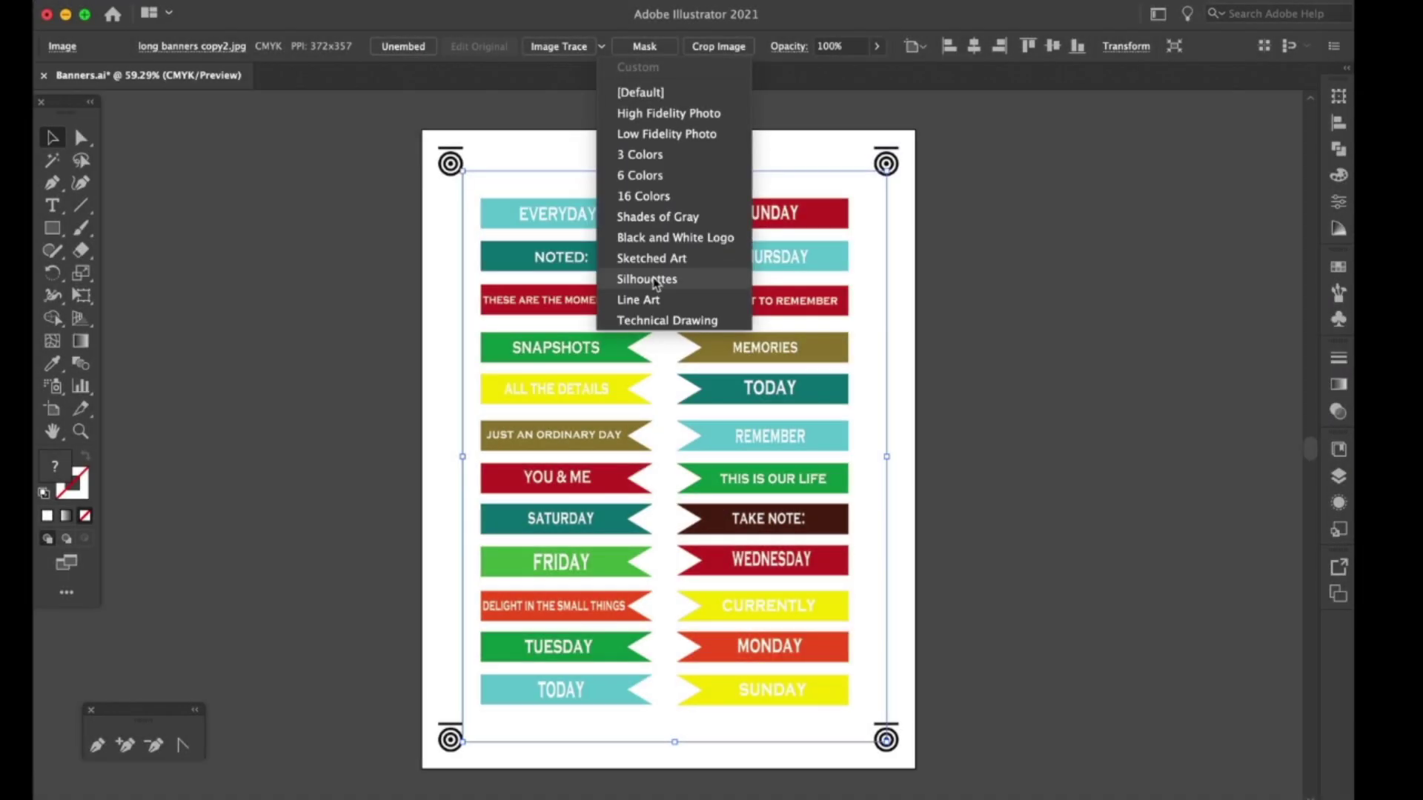
{"action": "left_click", "coordinate": [654, 280]}
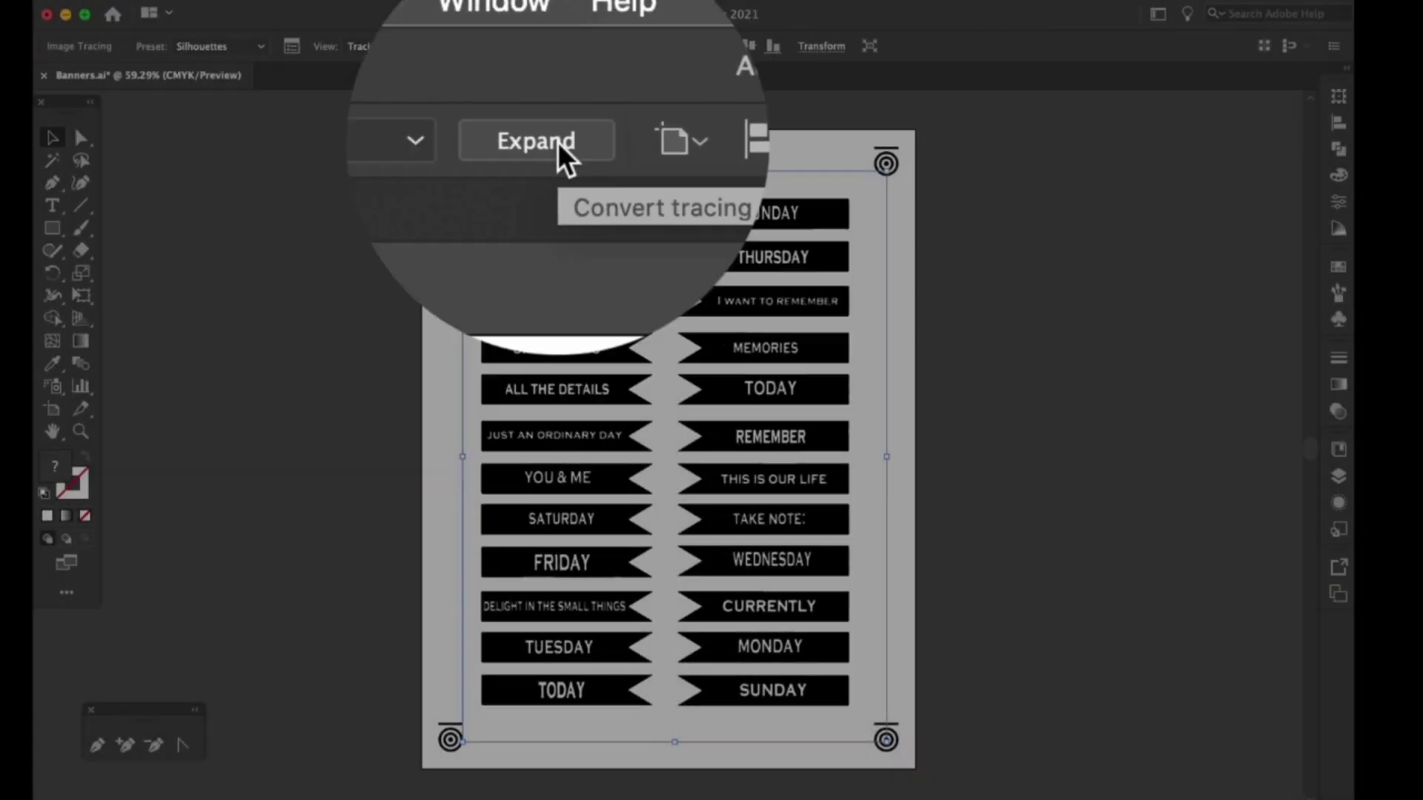
- Expand the banner trace into paths, then apply Pathfinder Divide and Exclude
{"action": "left_click", "coordinate": [561, 51]}
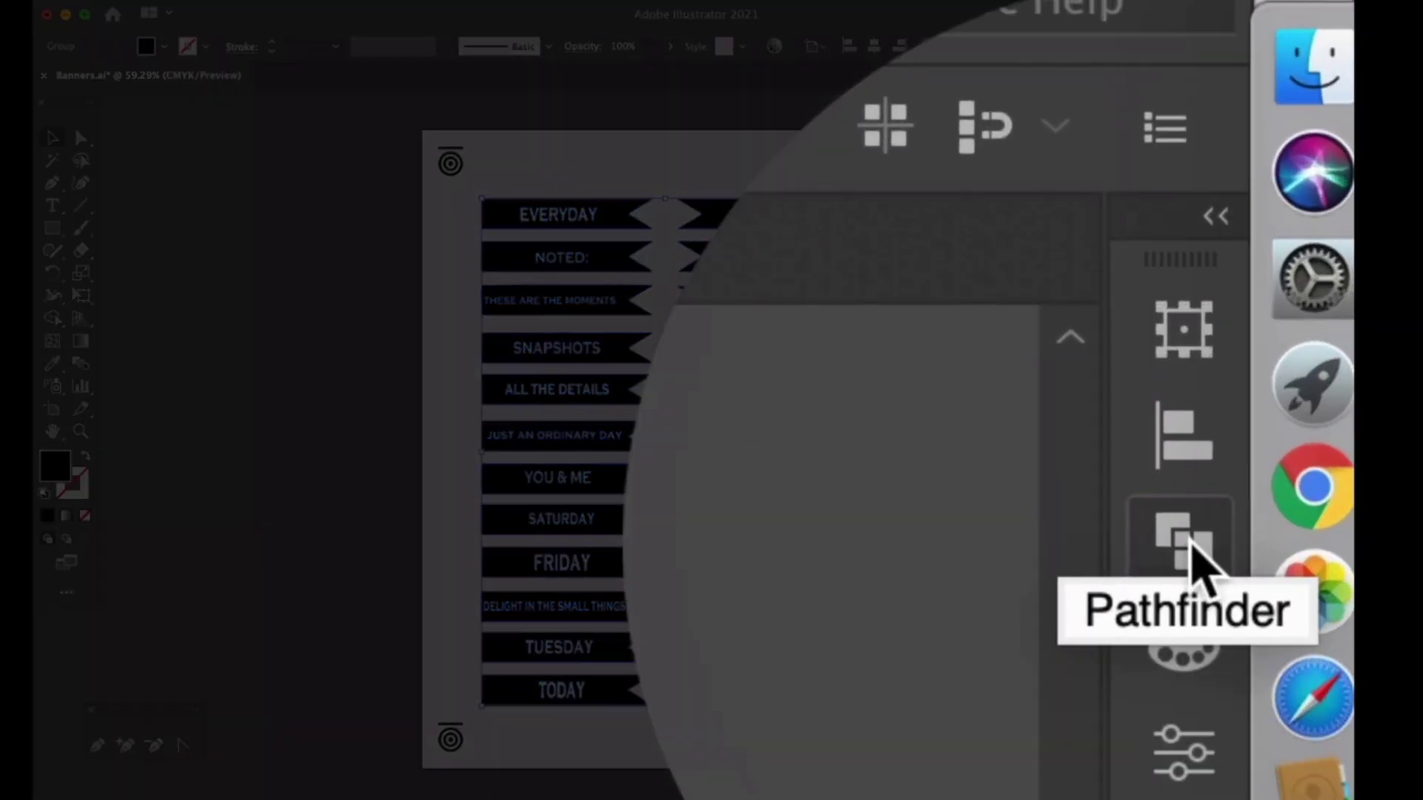
{"action": "left_click", "coordinate": [1189, 545]}
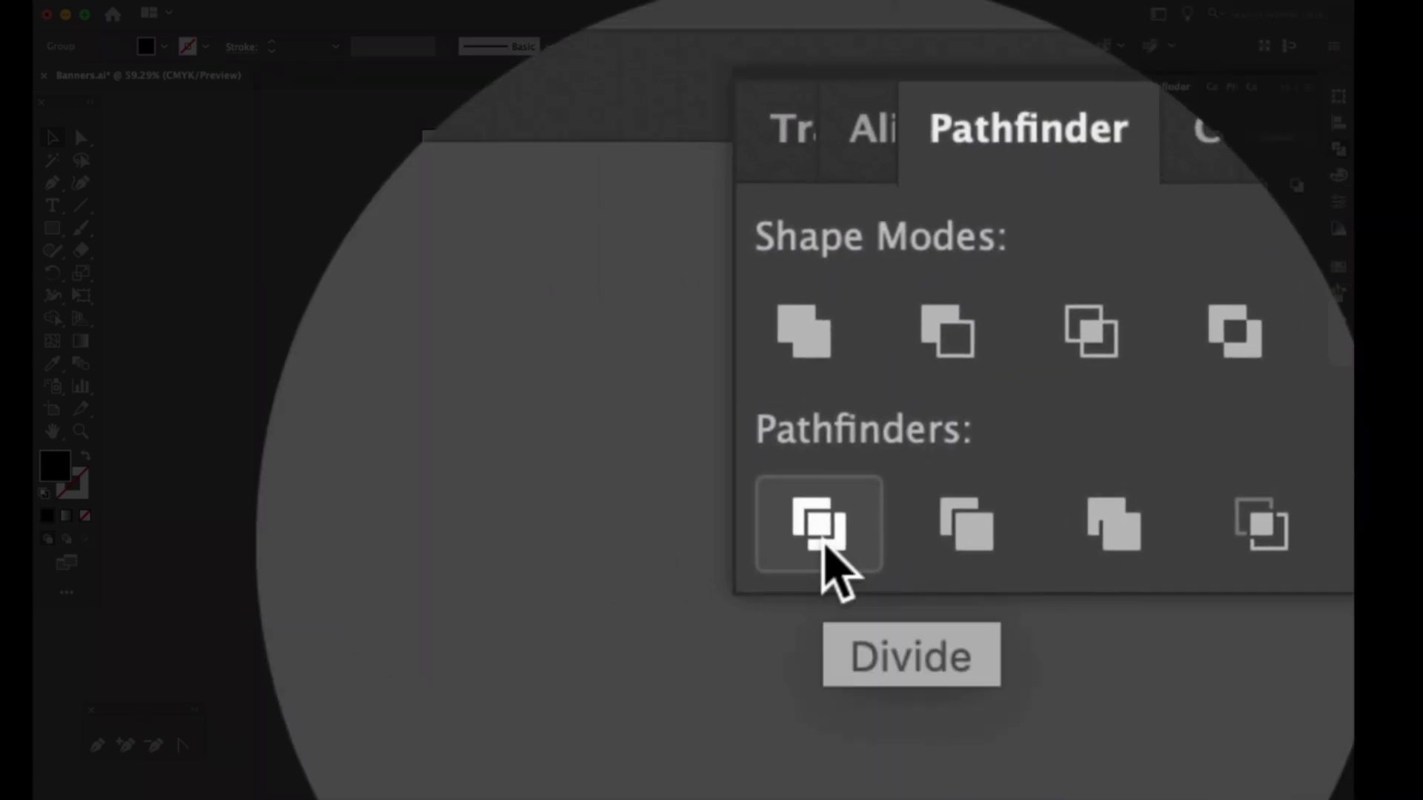
{"action": "left_click", "coordinate": [825, 547]}
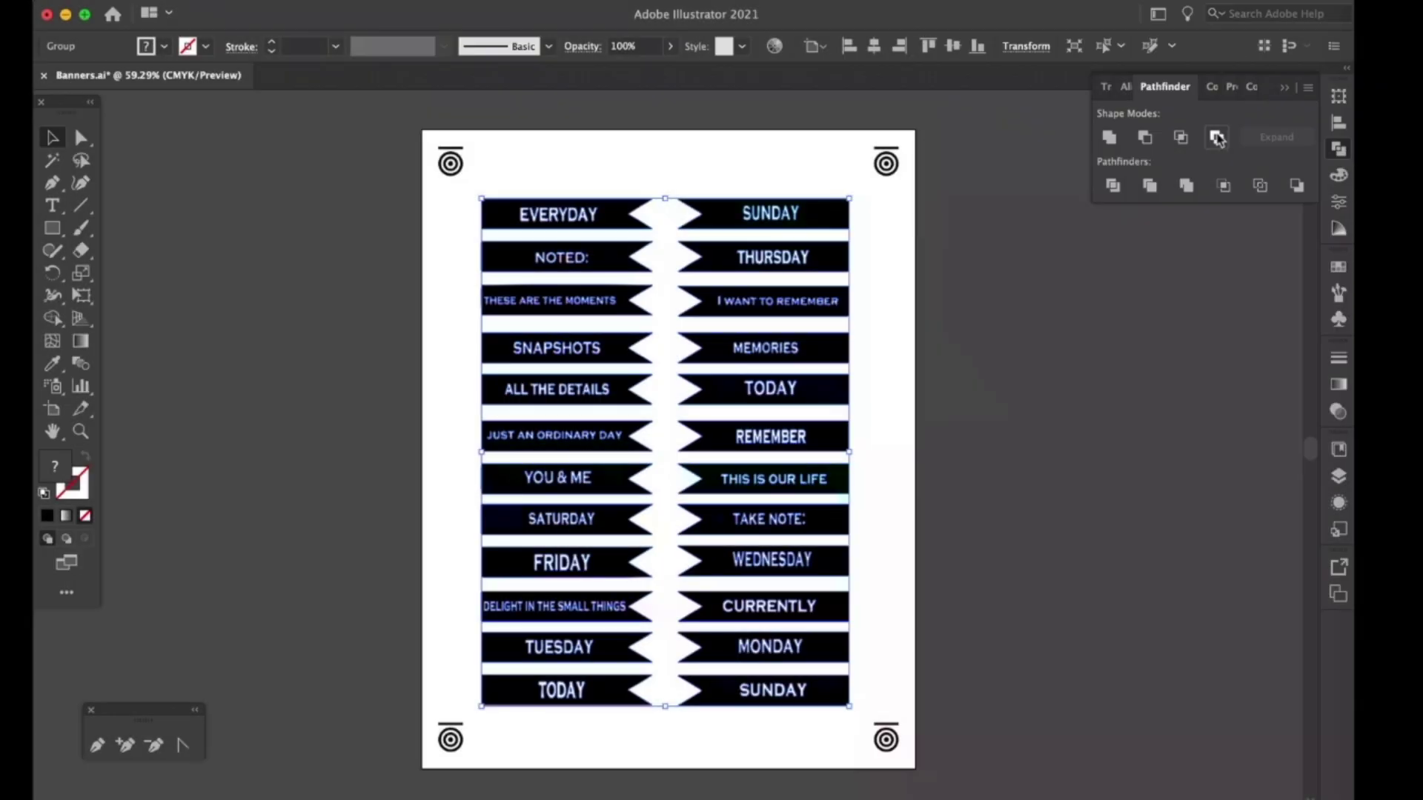
{"action": "left_click", "coordinate": [1217, 137]}
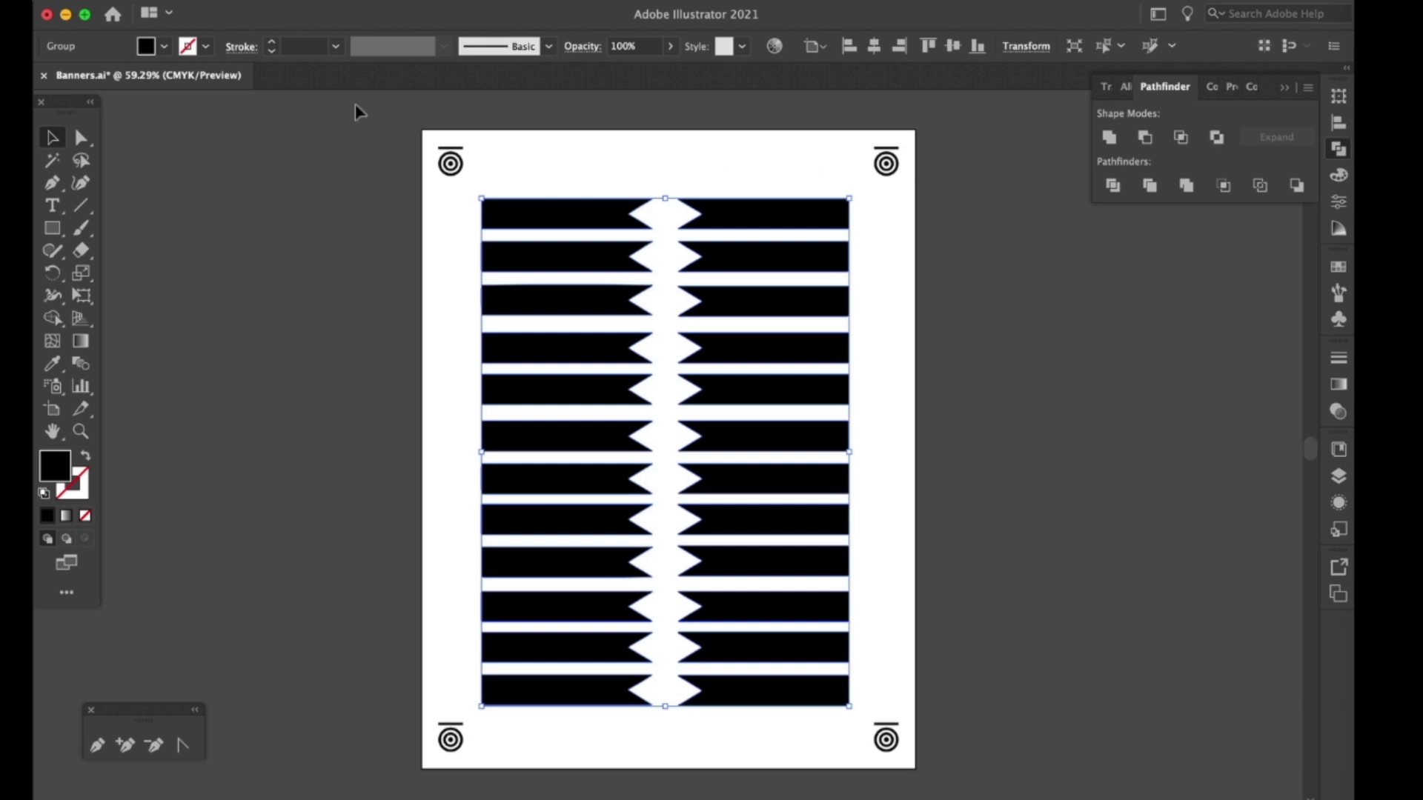
- Give the banners a magenta stroke at 4 pt weight
{"action": "left_click", "coordinate": [207, 49]}
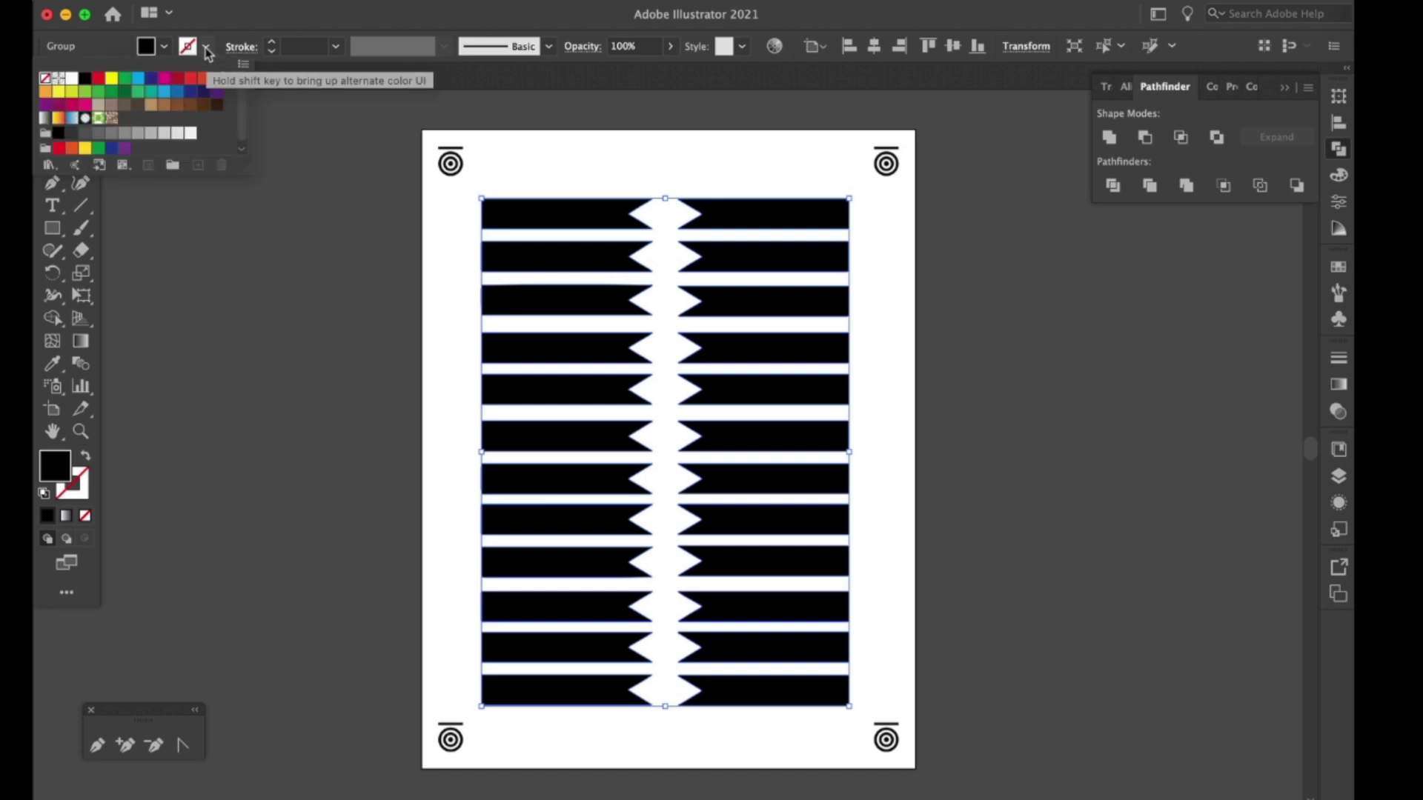
{"action": "left_click", "coordinate": [163, 80]}
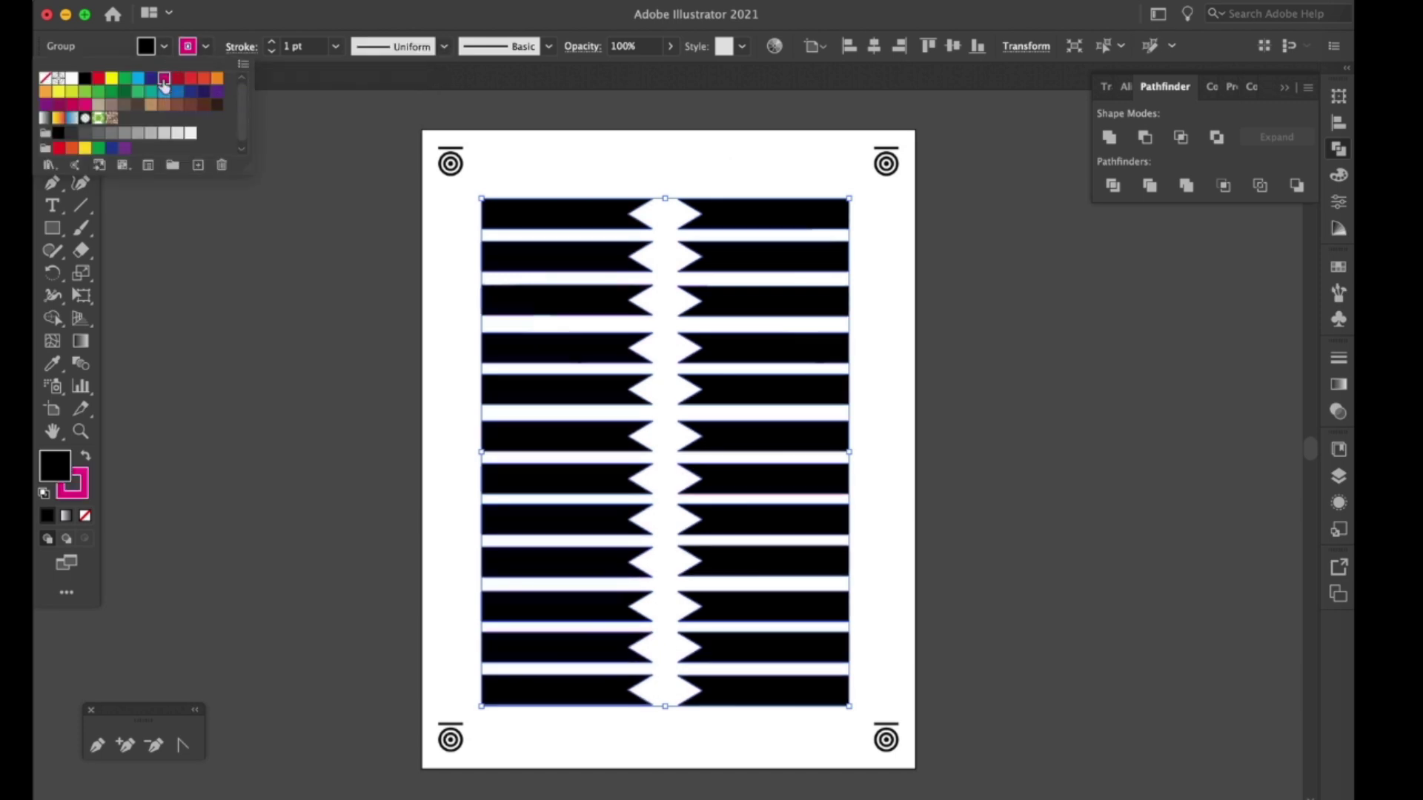
{"action": "left_click", "coordinate": [336, 49]}
{"action": "left_click", "coordinate": [337, 46]}
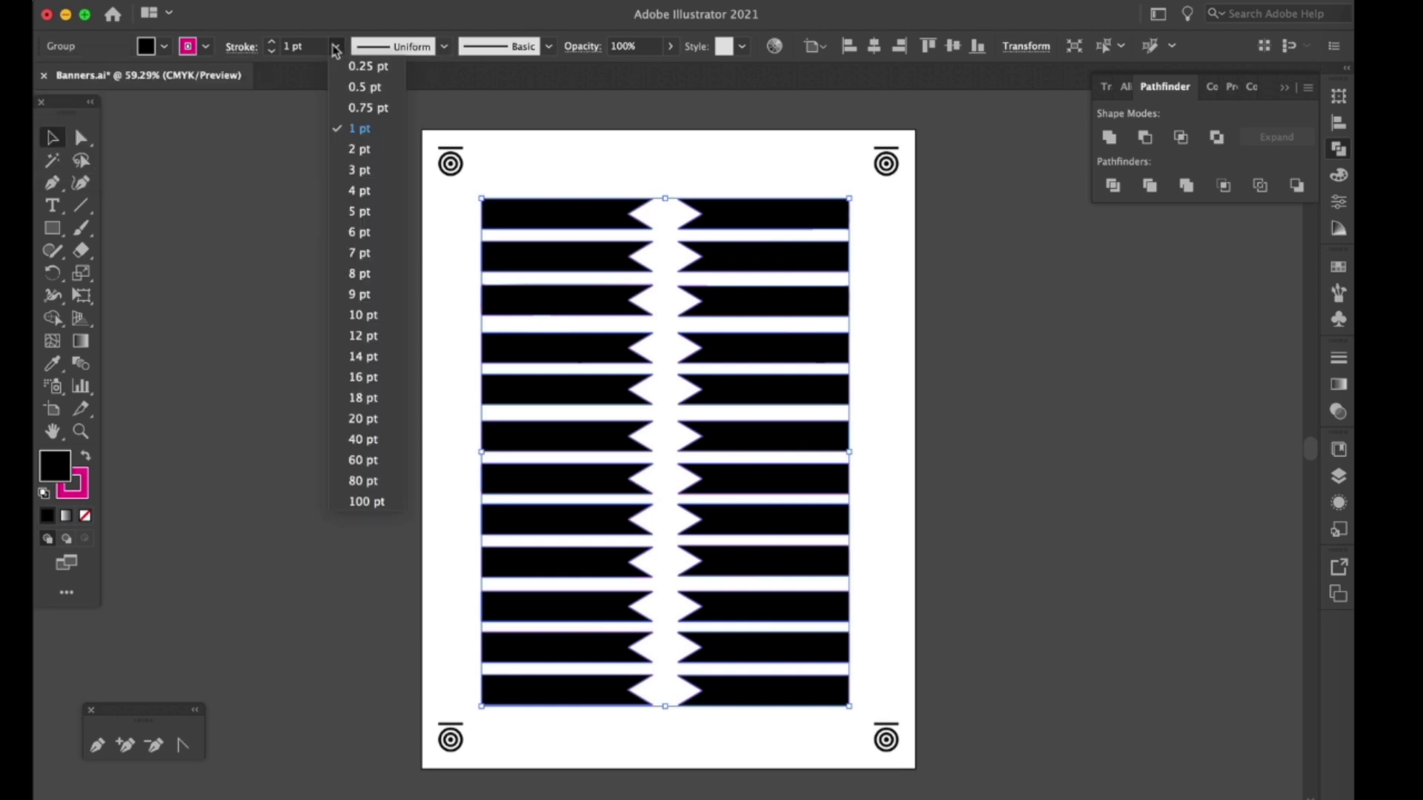
{"action": "left_click", "coordinate": [361, 191]}
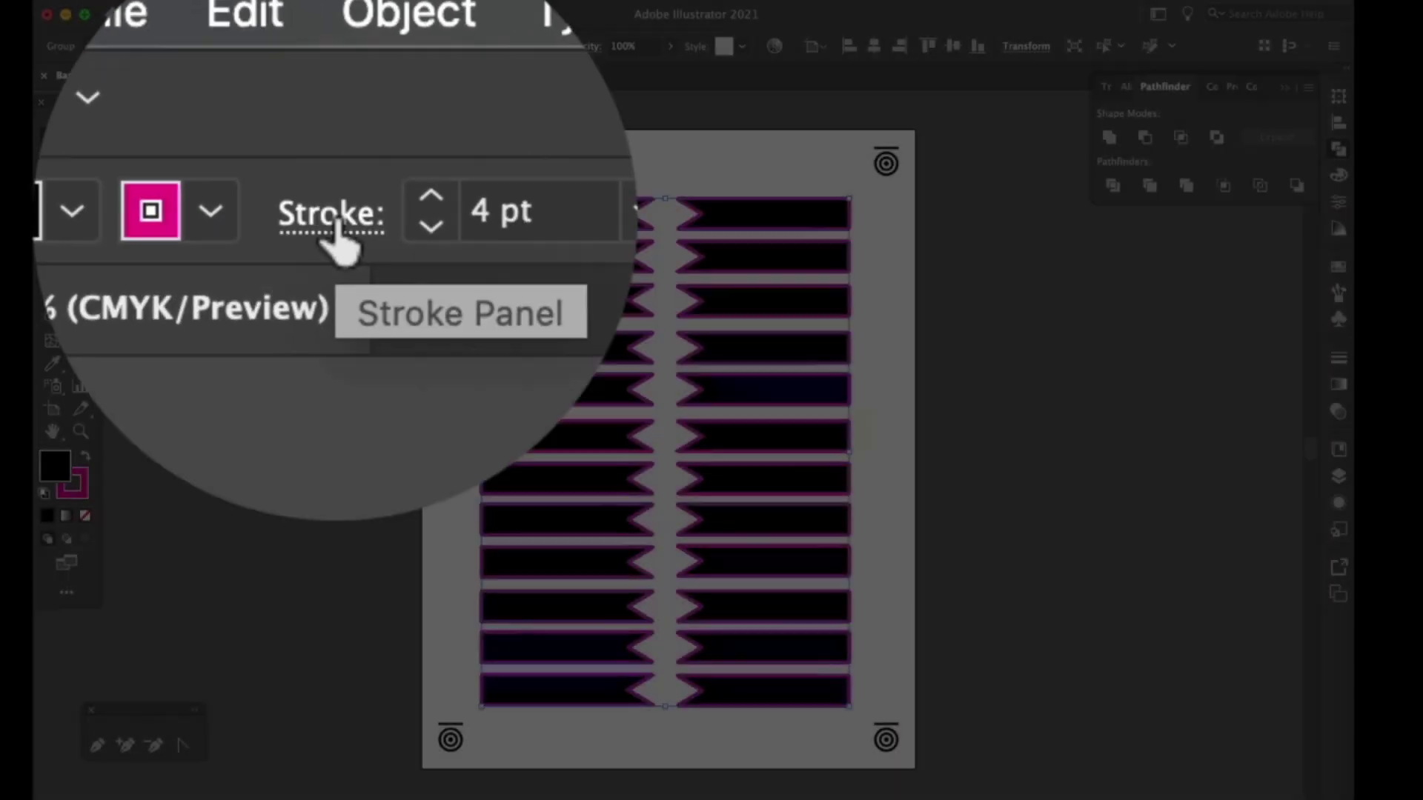
- In the Stroke panel, set weight to 5 pt with Round Cap and Round Join
{"action": "left_click", "coordinate": [242, 46]}
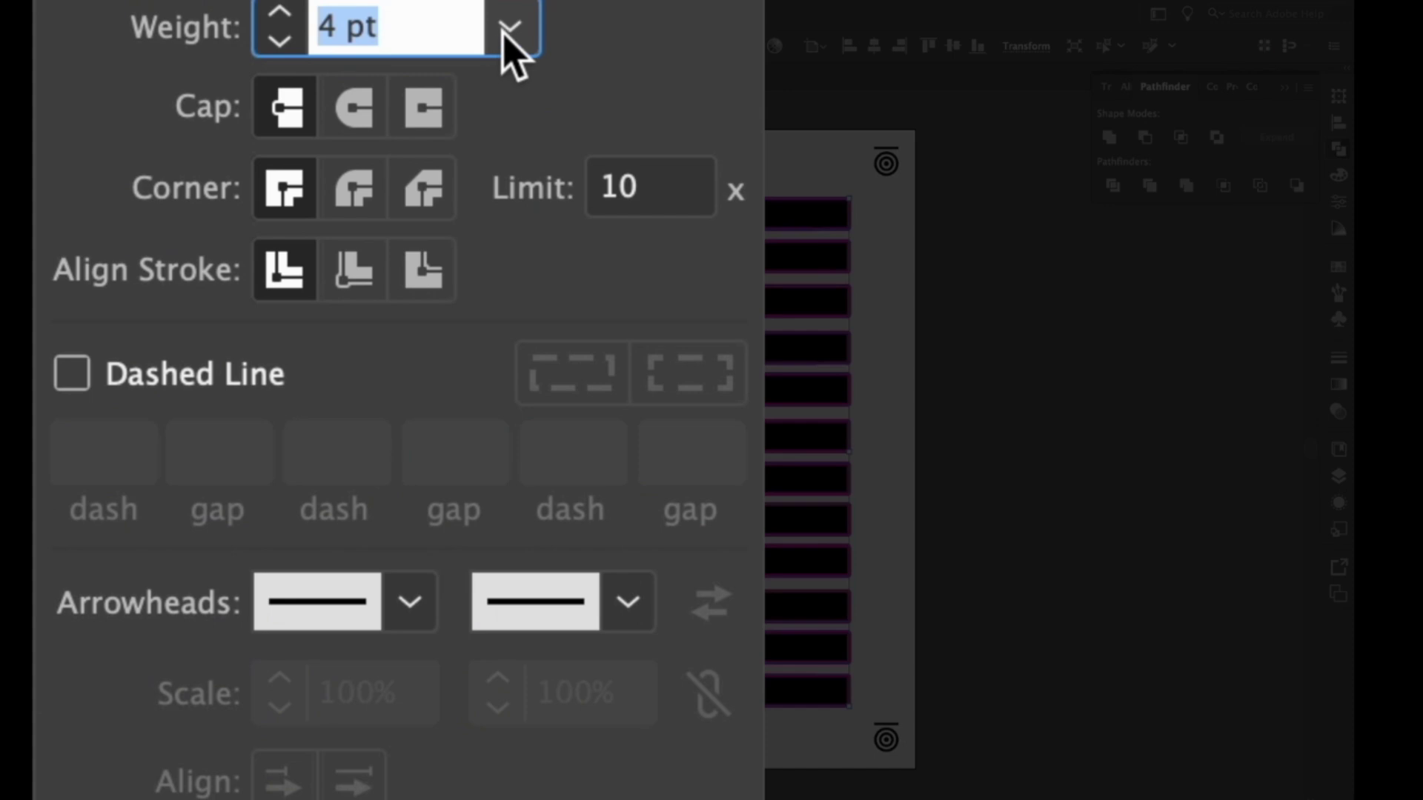
{"action": "left_click", "coordinate": [181, 69]}
{"action": "left_click", "coordinate": [604, 560]}
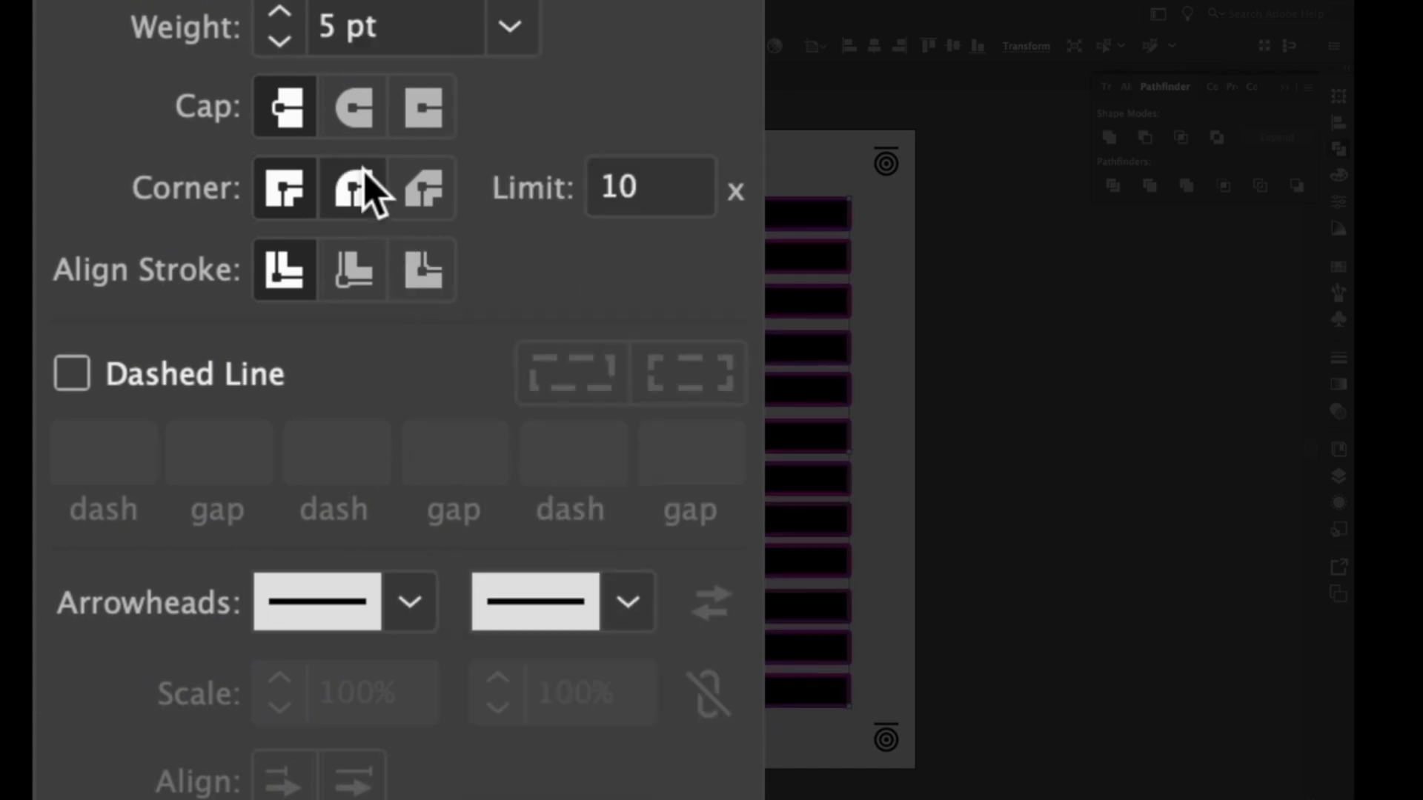
{"action": "left_click", "coordinate": [353, 120]}
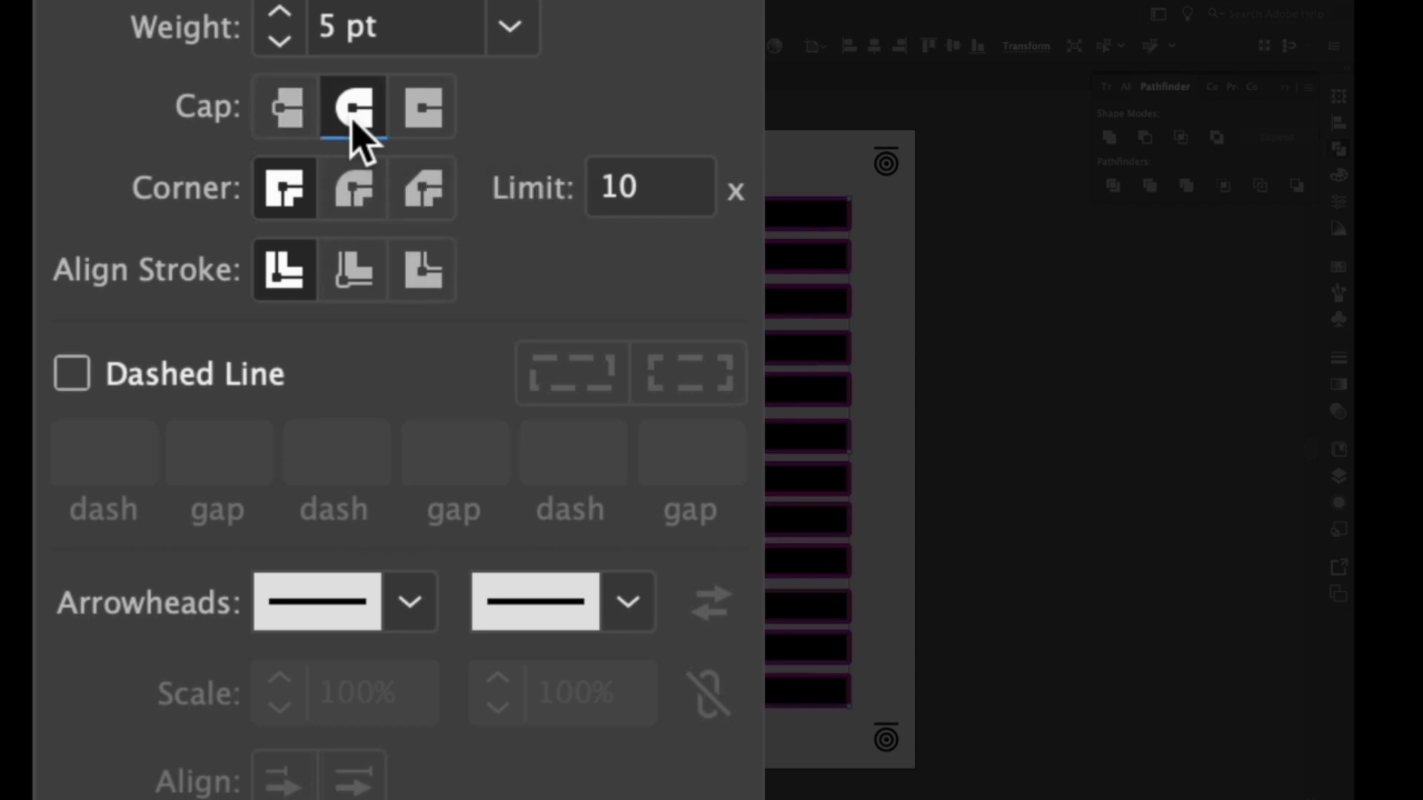
{"action": "left_click", "coordinate": [356, 192]}
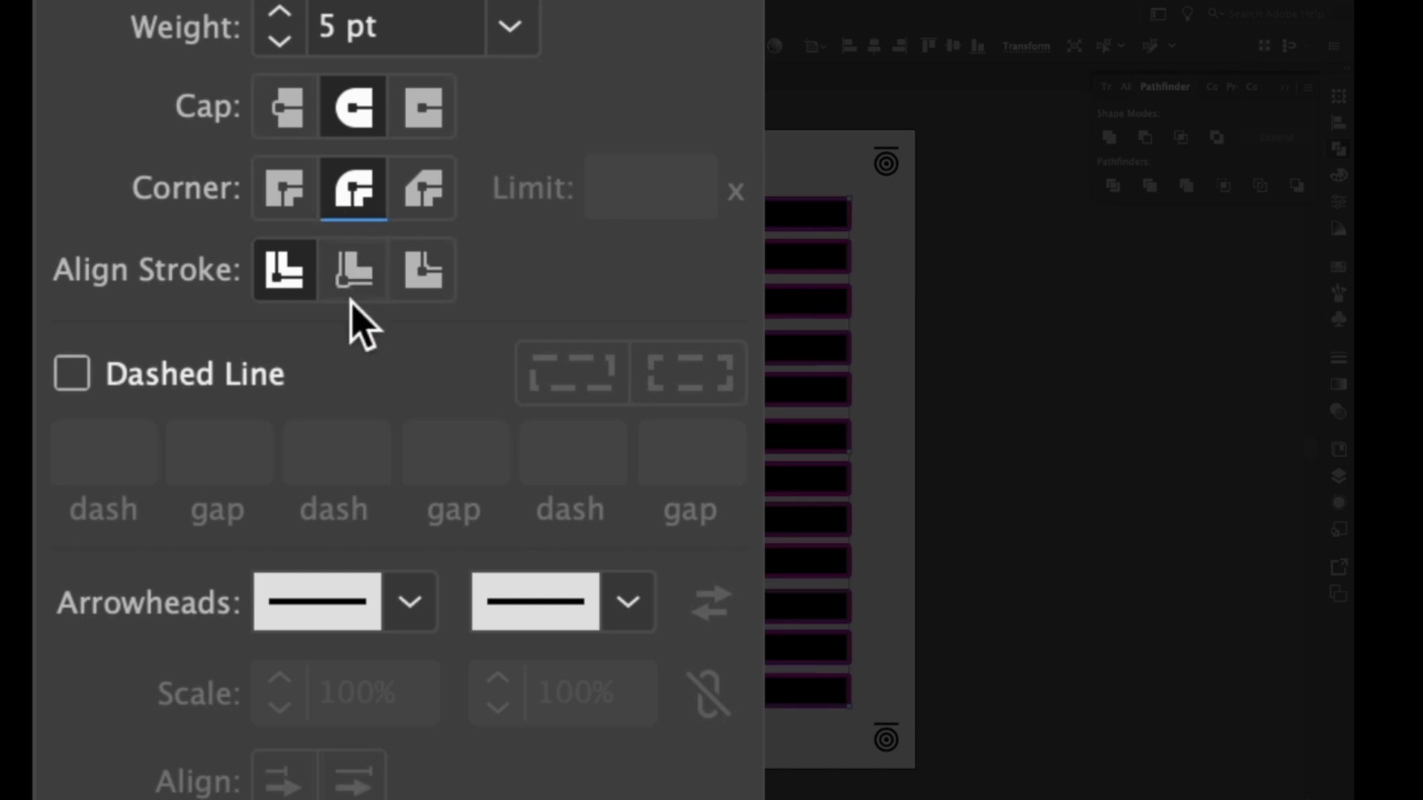
- Compare stroke alignments and settle on Align Stroke to Center
{"action": "left_click", "coordinate": [424, 274]}
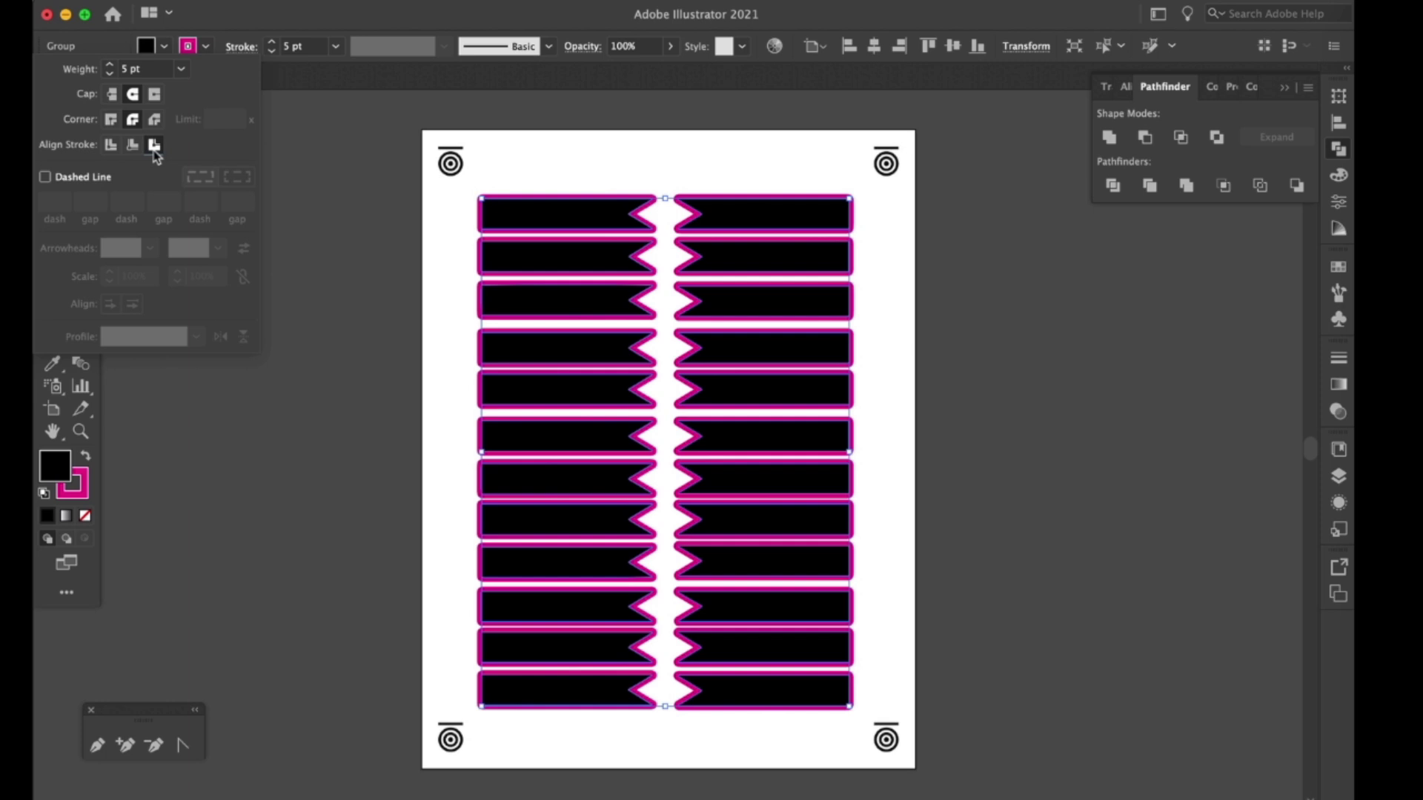
{"action": "left_click", "coordinate": [132, 146]}
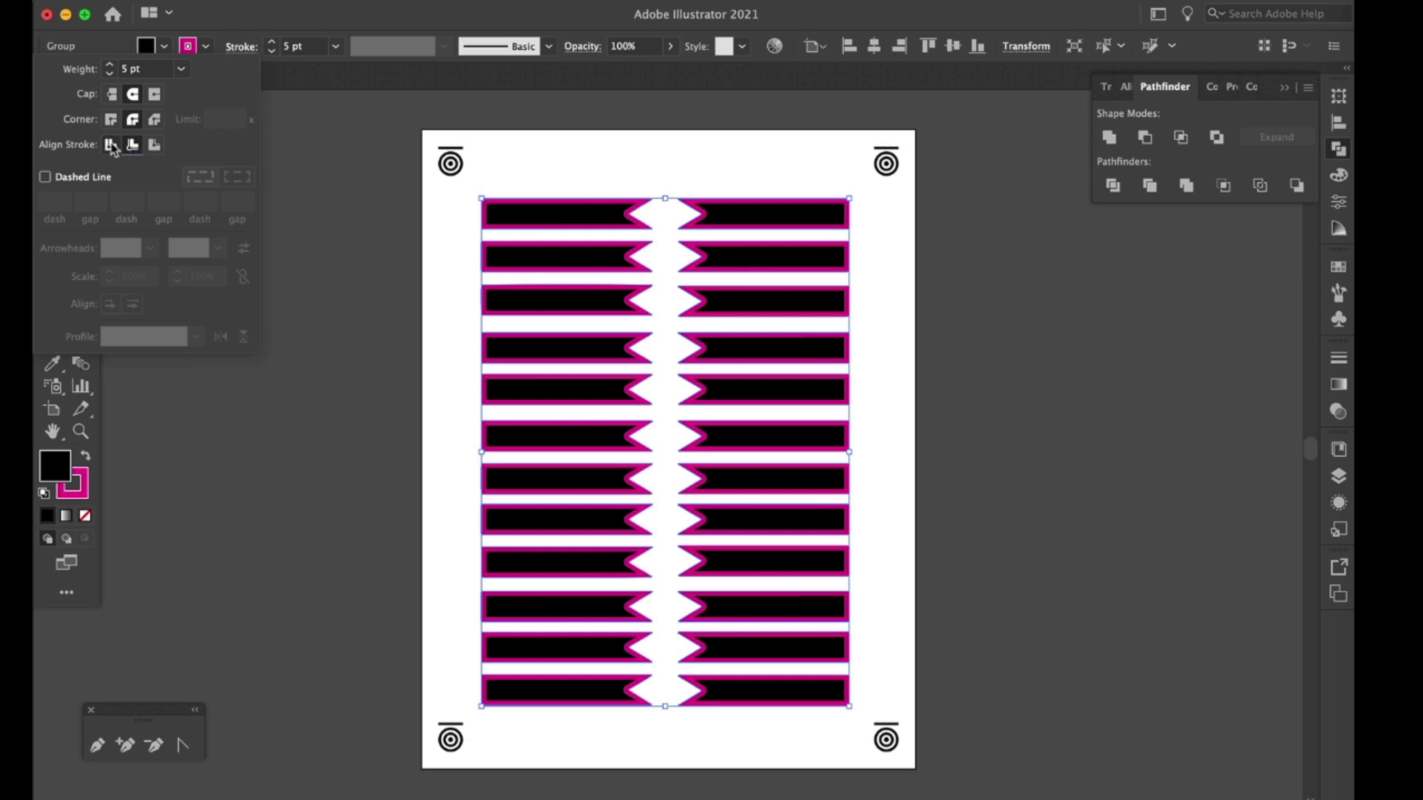
{"action": "left_click", "coordinate": [111, 146]}
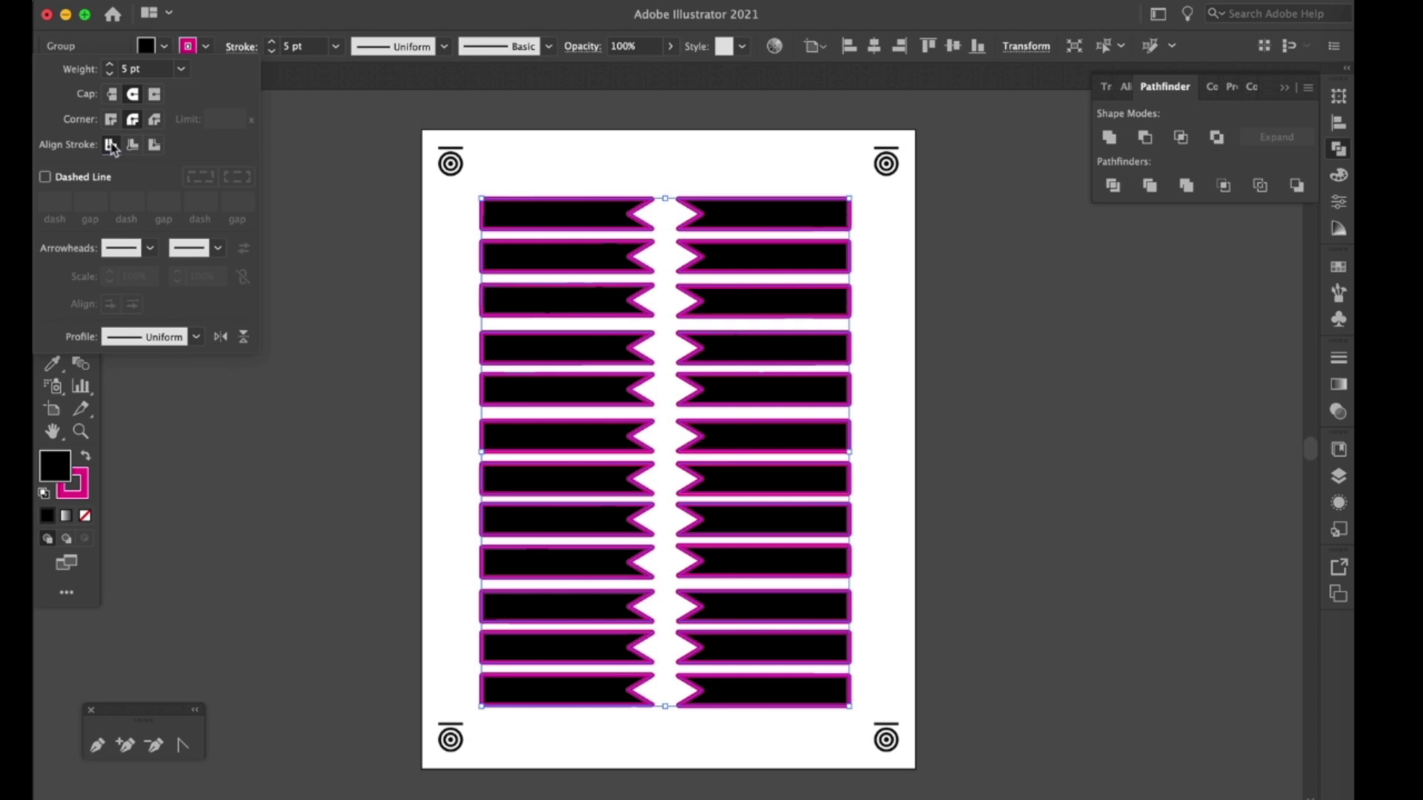
{"action": "left_click", "coordinate": [132, 145]}
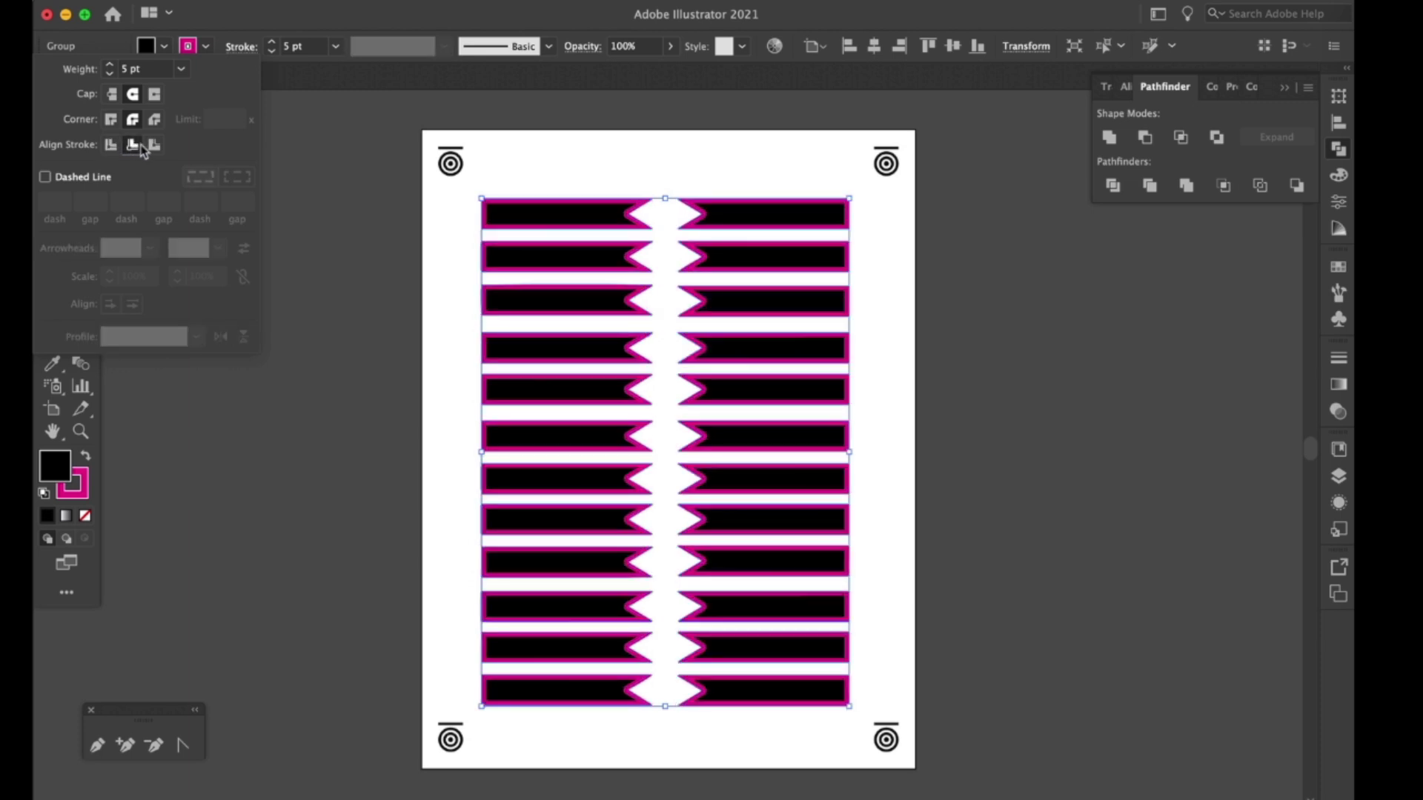
{"action": "left_click", "coordinate": [154, 146]}
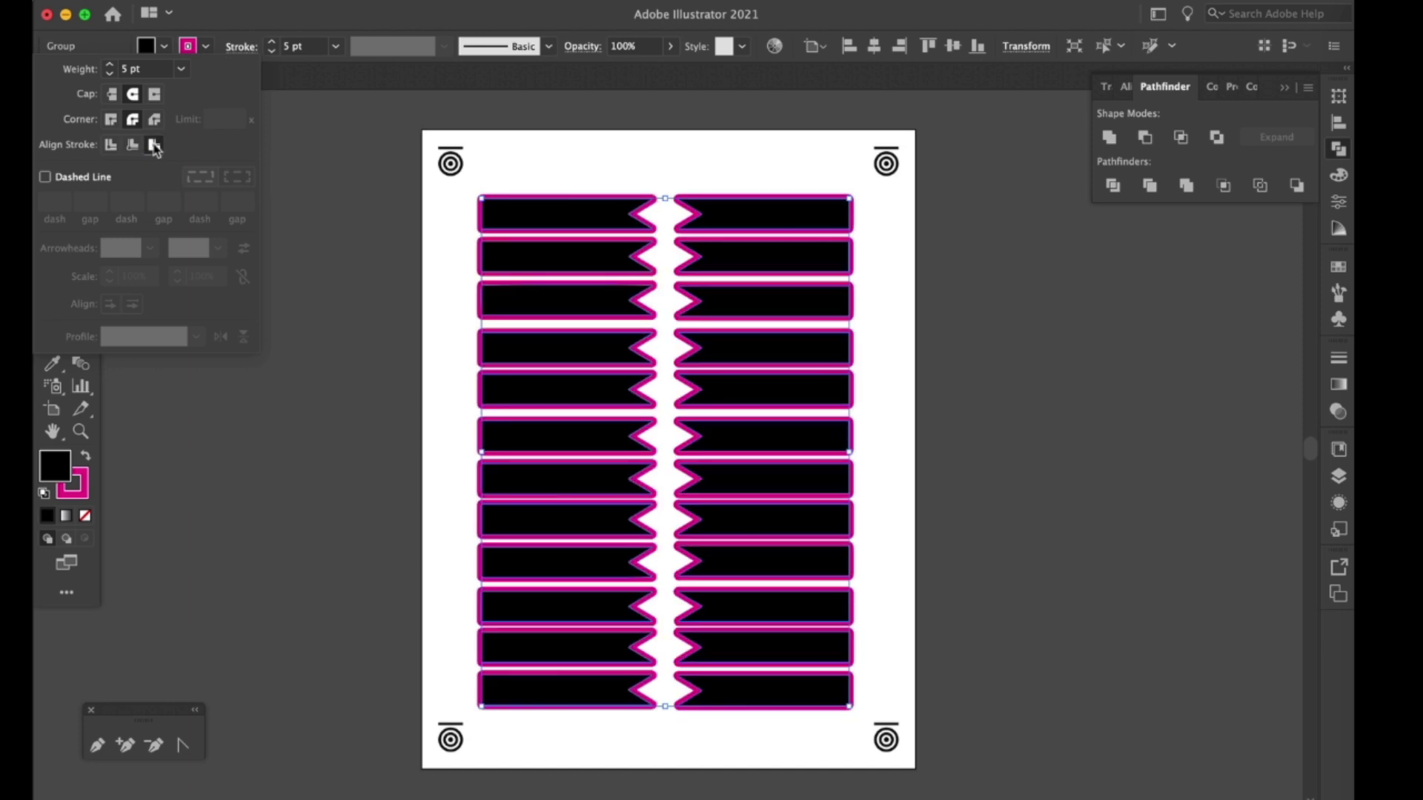
{"action": "left_click", "coordinate": [133, 145]}
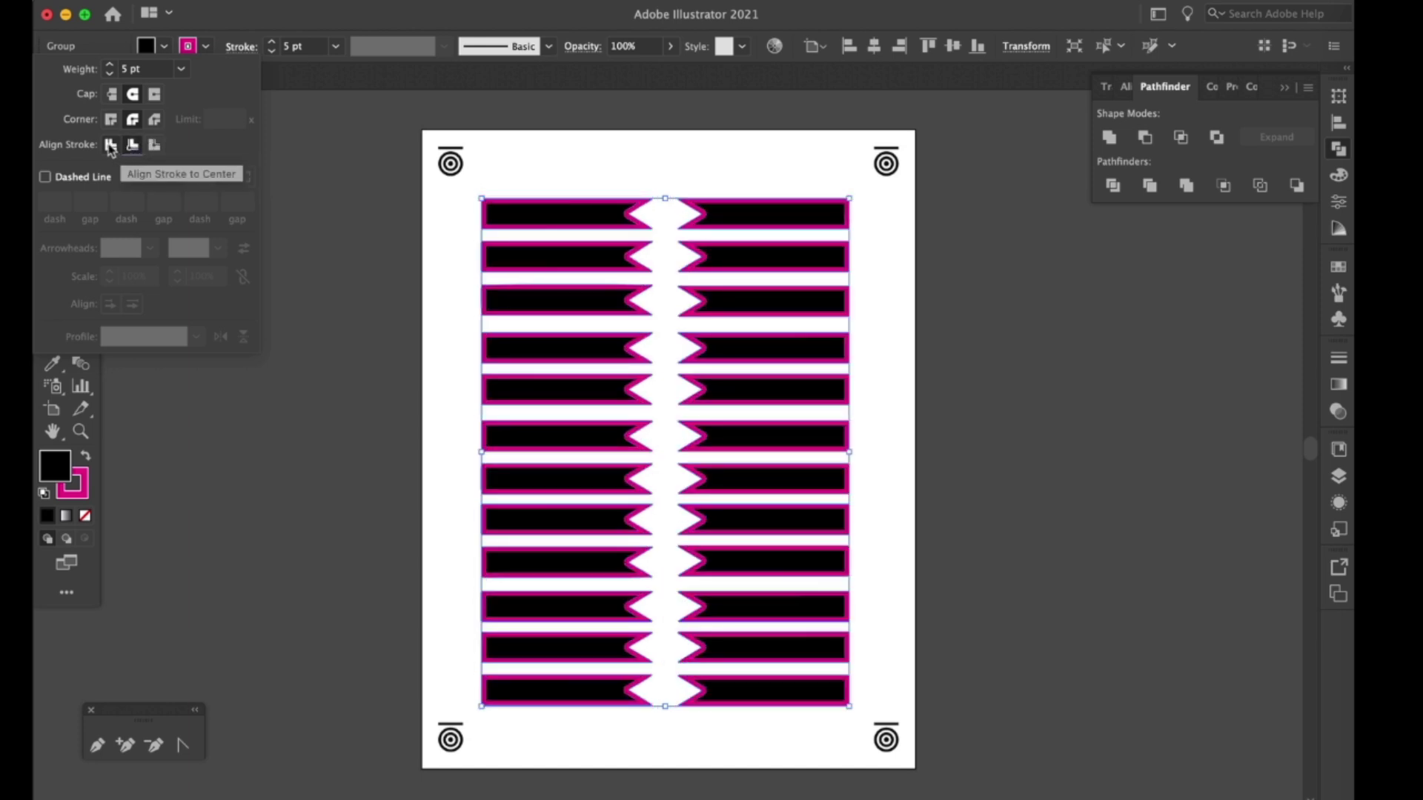
{"action": "left_click", "coordinate": [111, 145]}
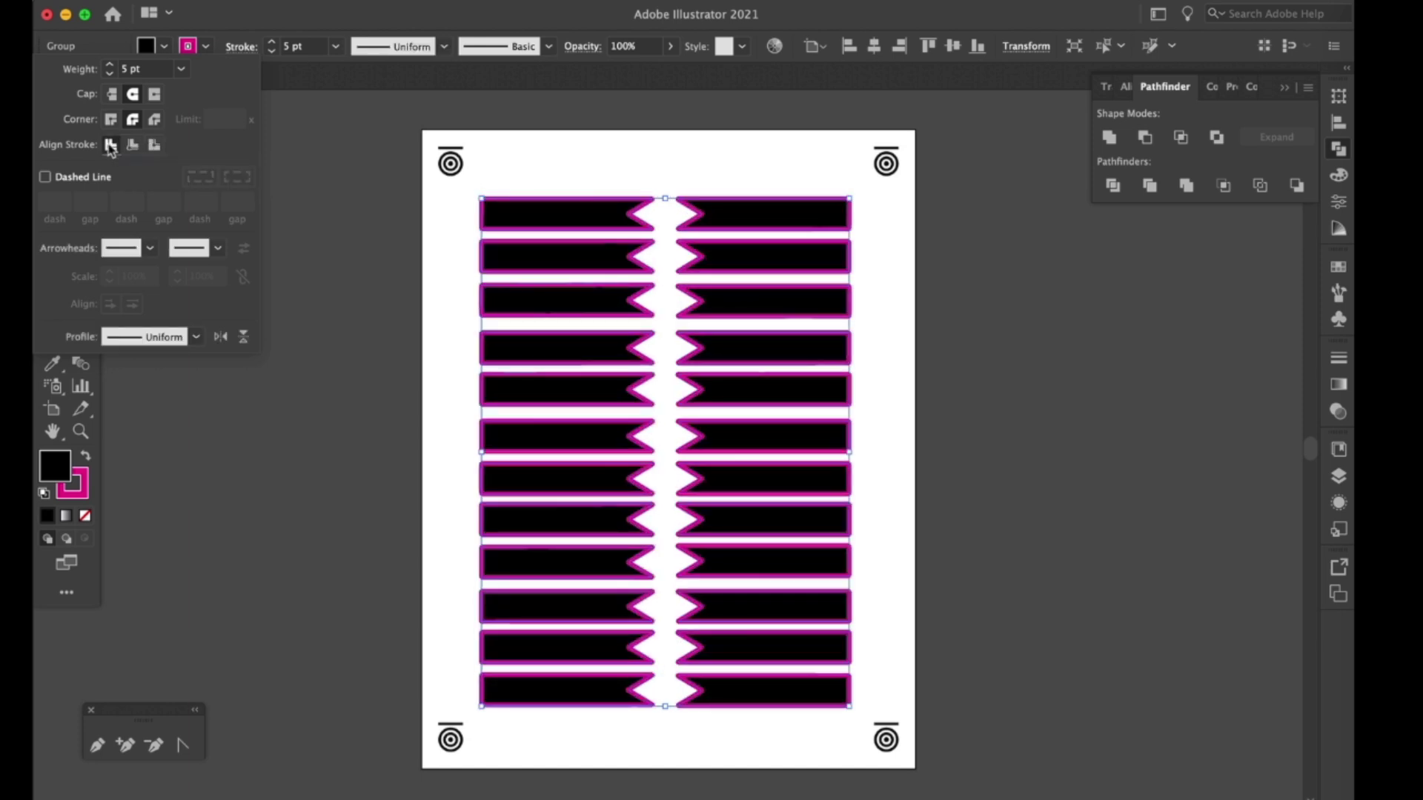
{"action": "key", "text": "Escape"}
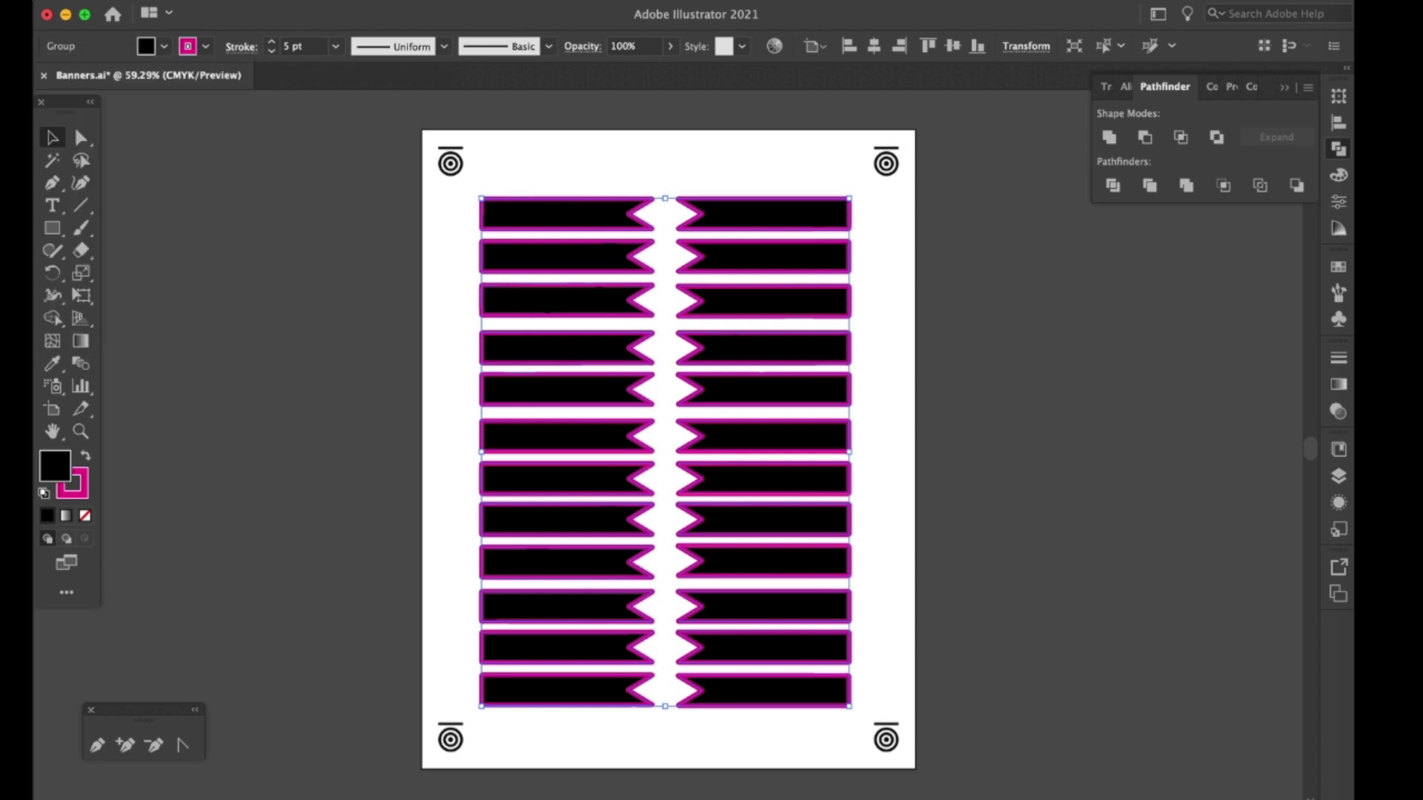
- Use Object > Expand with Fill and Stroke to make solid magenta banner shapes
{"action": "left_click", "coordinate": [278, 2]}
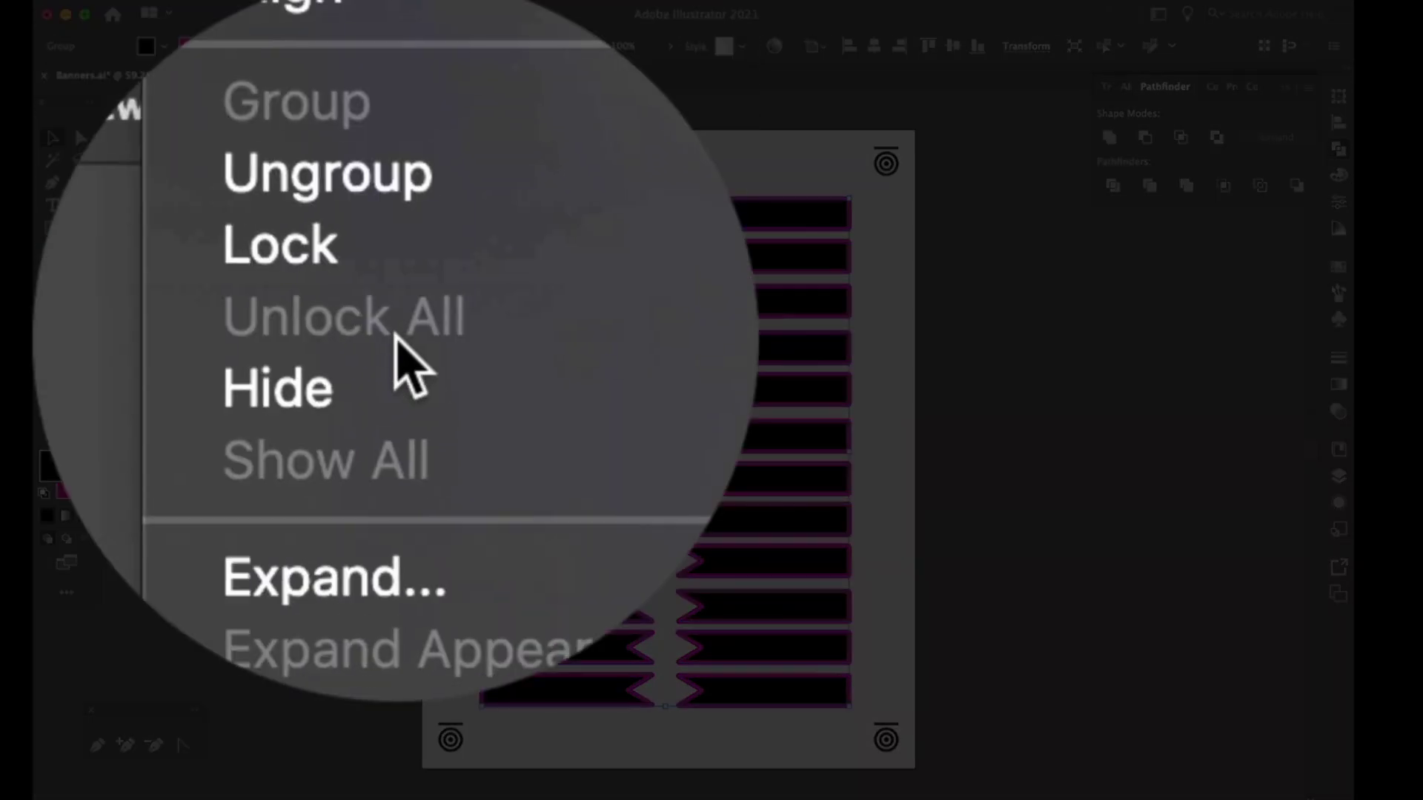
{"action": "left_click", "coordinate": [269, 201]}
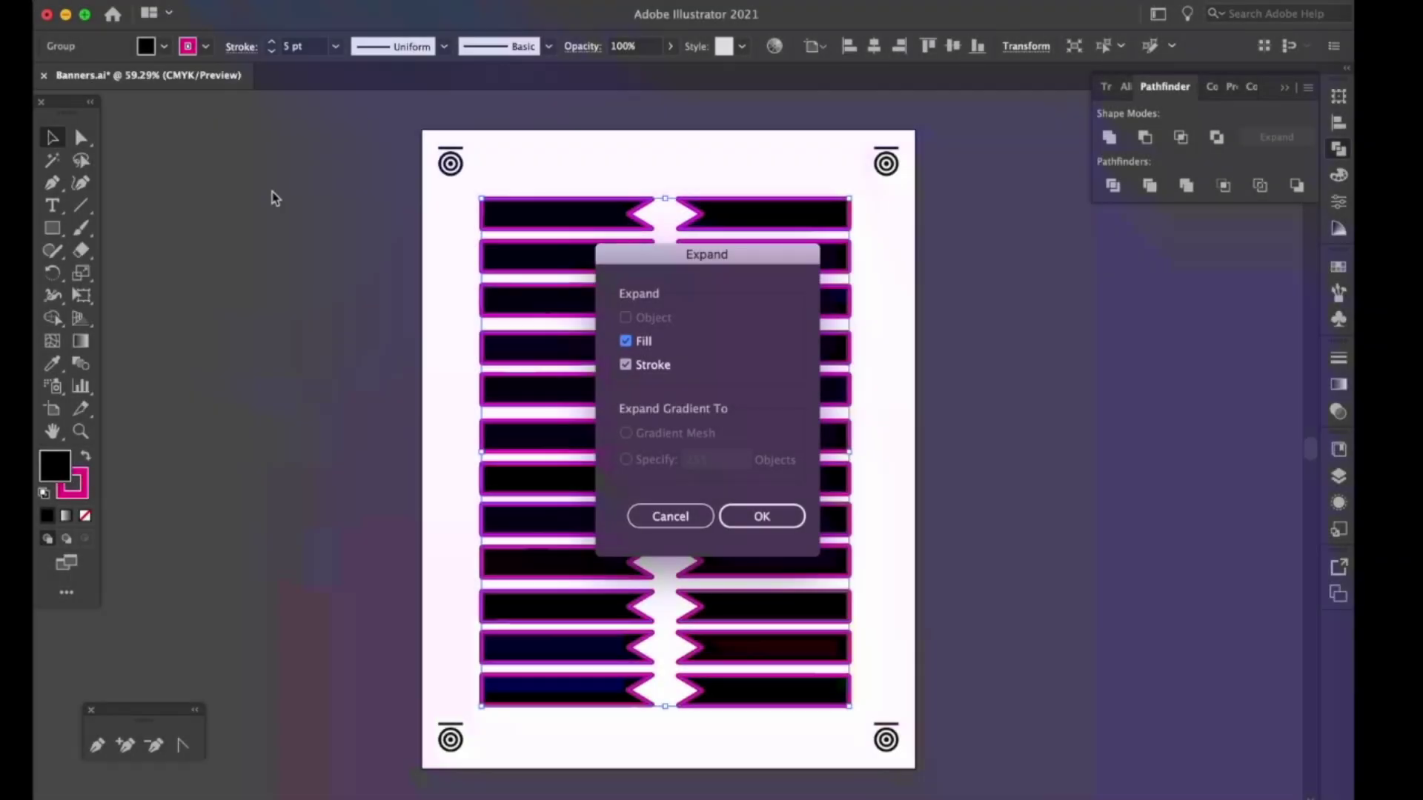
{"action": "left_click", "coordinate": [762, 517]}
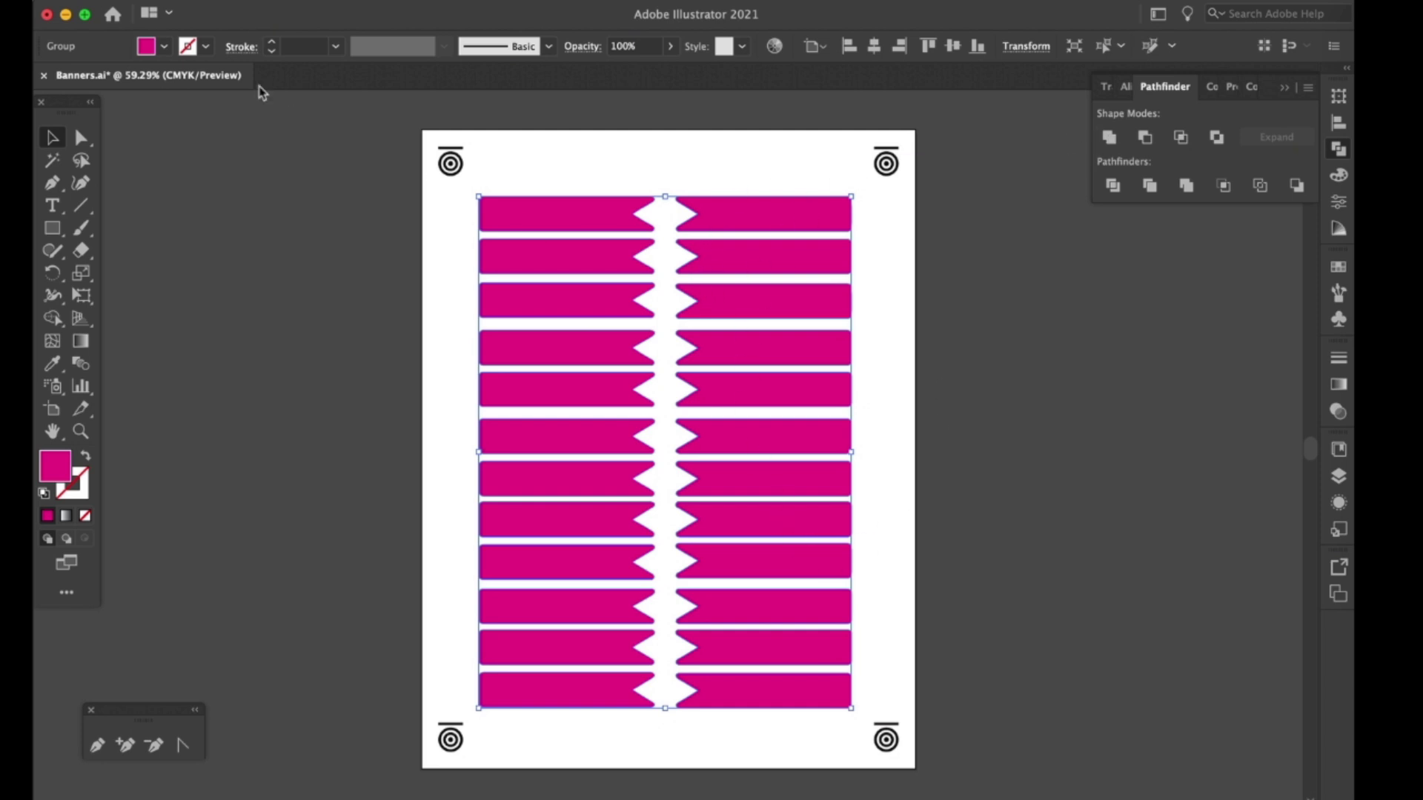
- Transfer the banner outlines as an FCM file to ScanNCut via the Internet, confirming the preview
{"action": "left_click", "coordinate": [182, 0]}
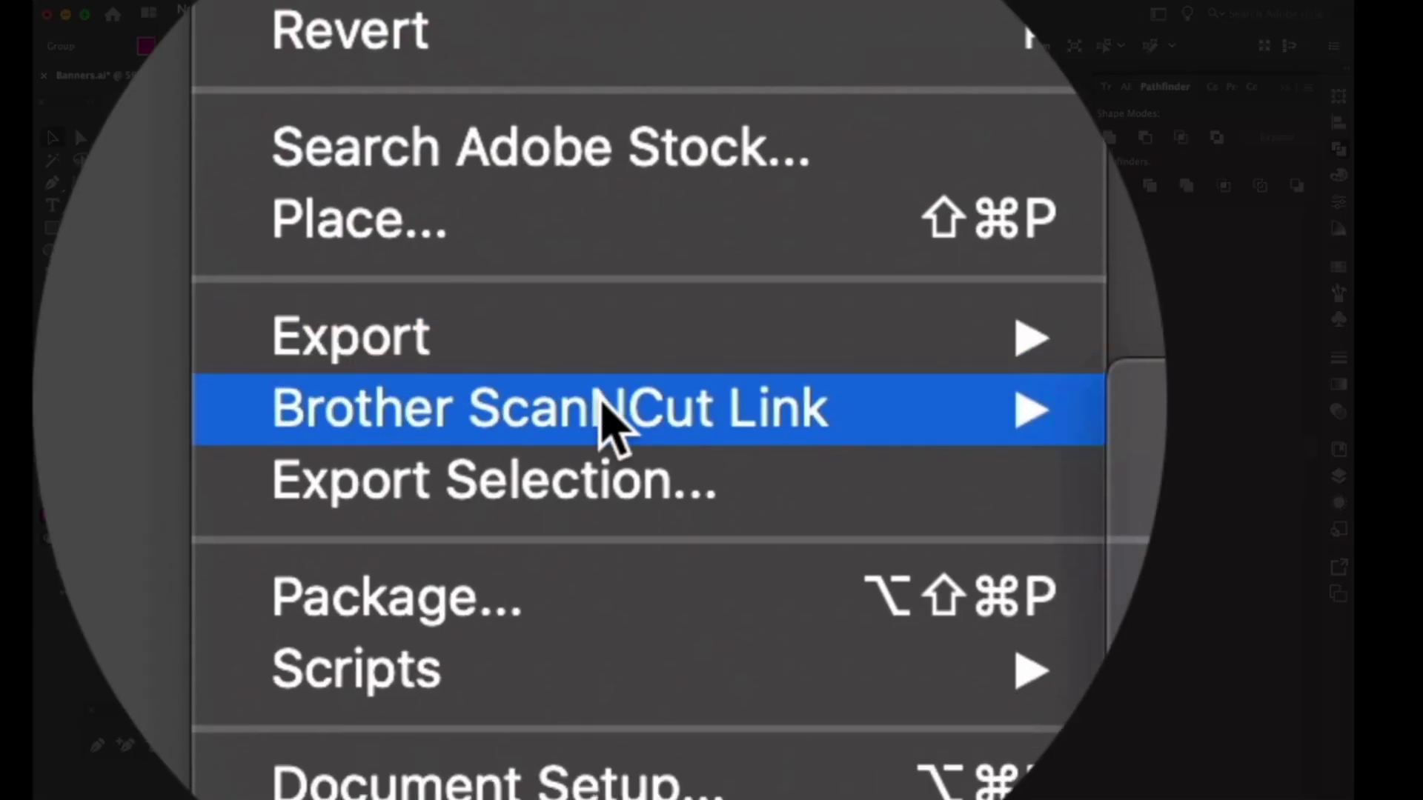
{"action": "mouse_move", "coordinate": [263, 333]}
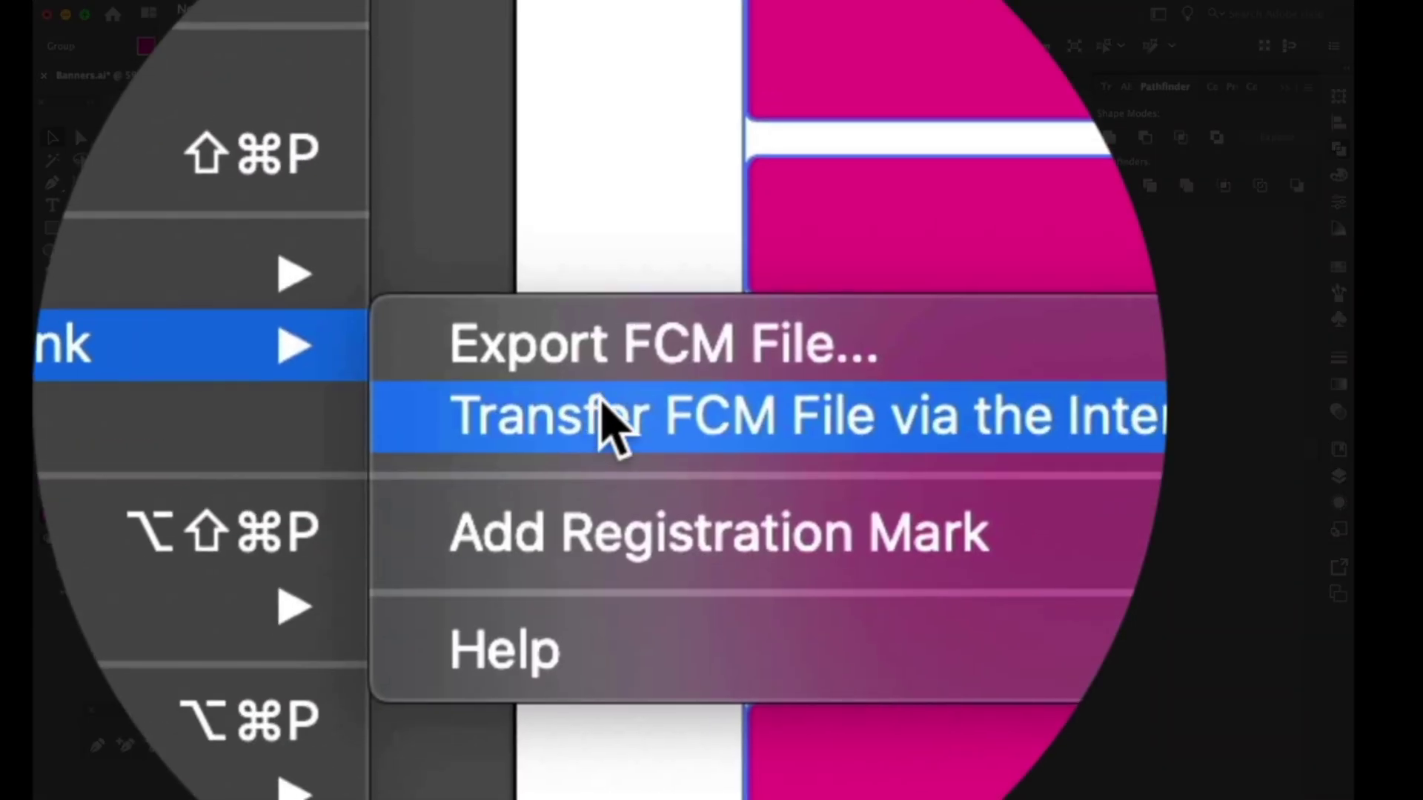
{"action": "left_click", "coordinate": [443, 349]}
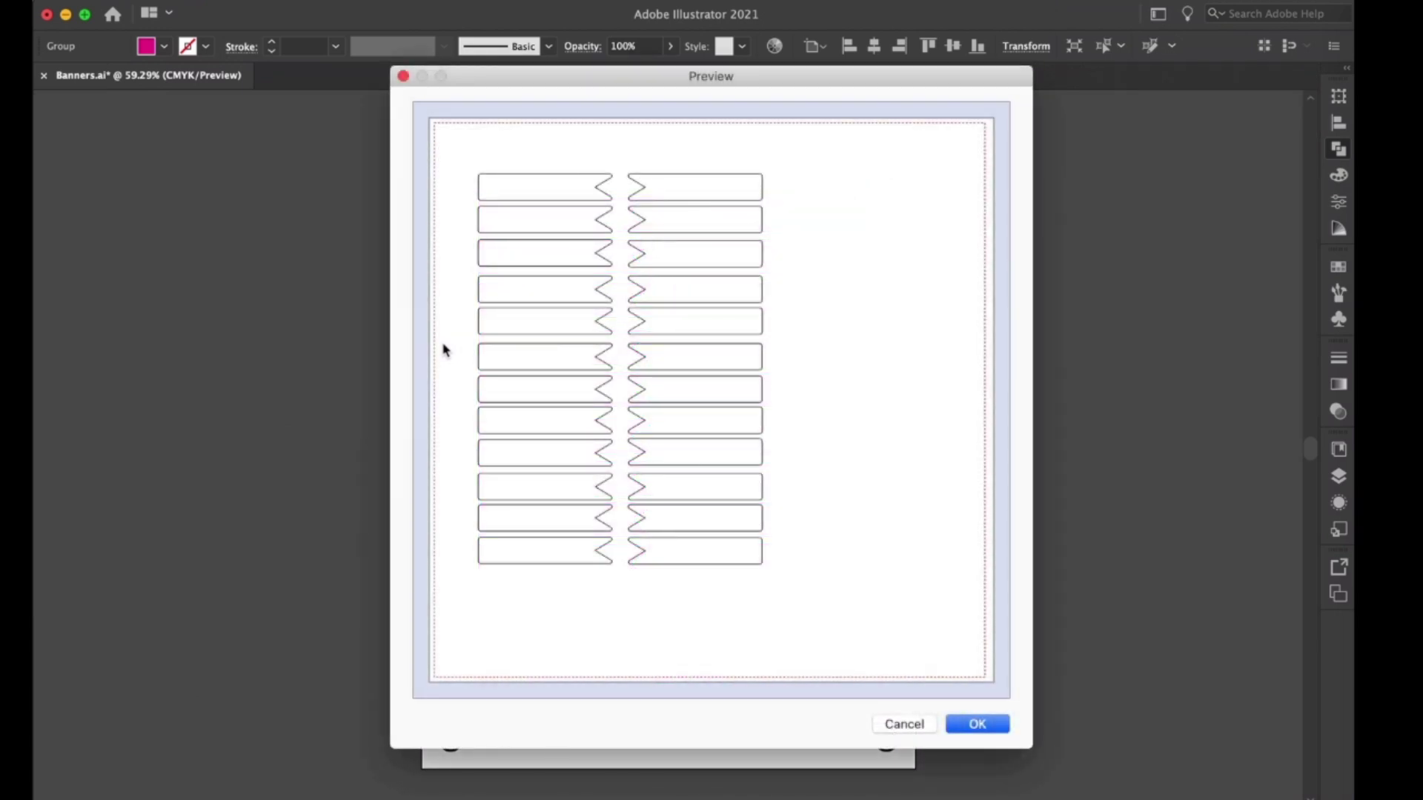
{"action": "left_click", "coordinate": [977, 725]}
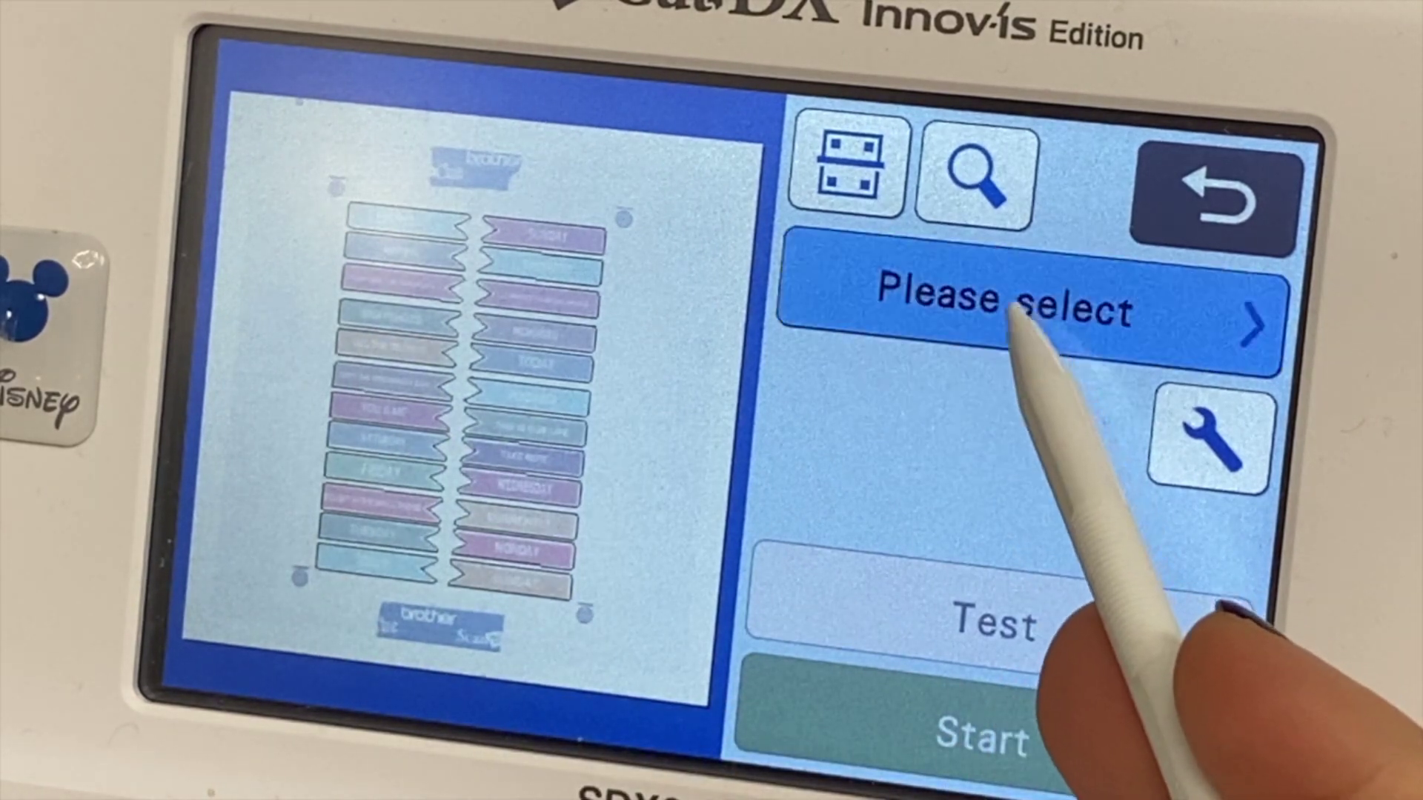
- Select Cut as the machine operation for the scanned banner sheet
{"action": "left_click", "coordinate": [1019, 305]}
{"action": "left_click", "coordinate": [737, 302]}
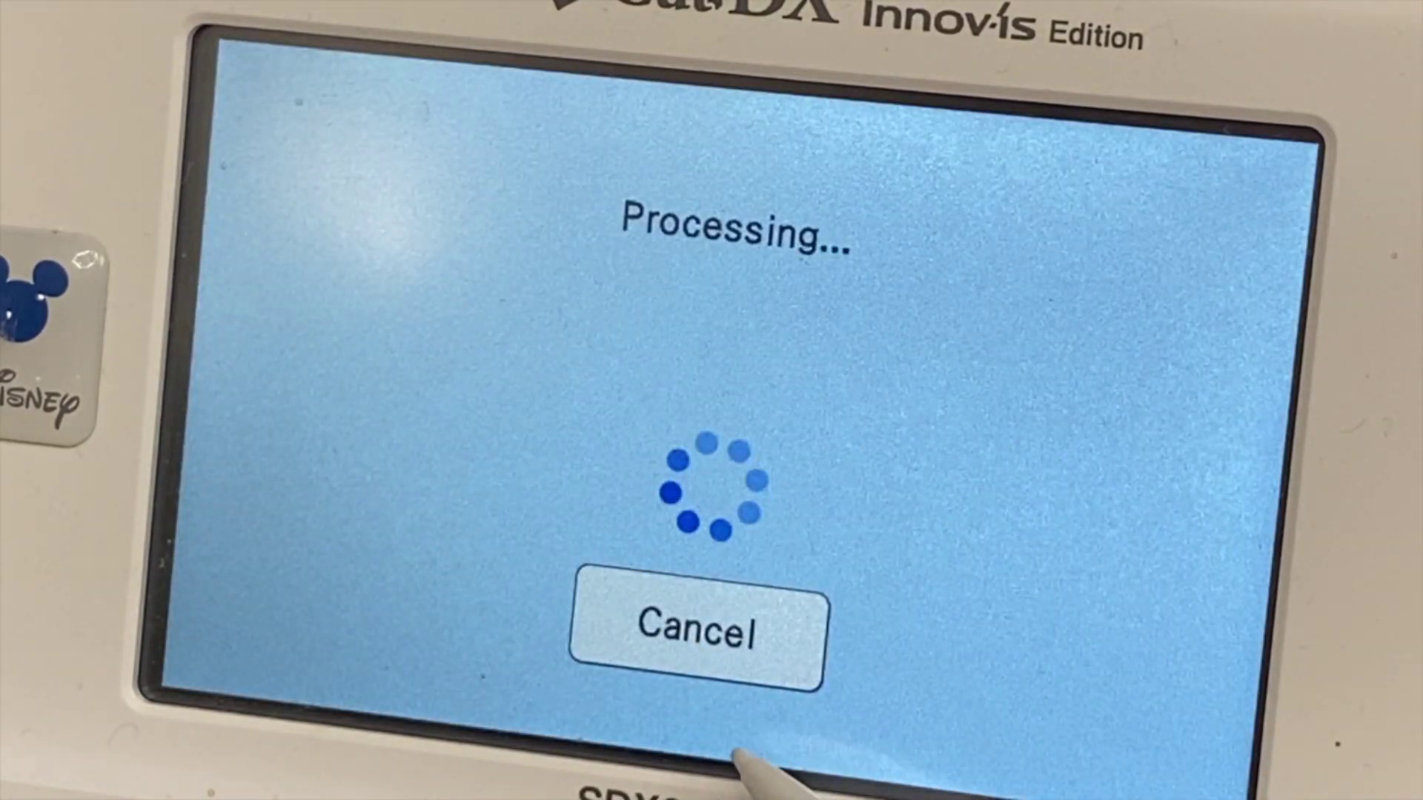